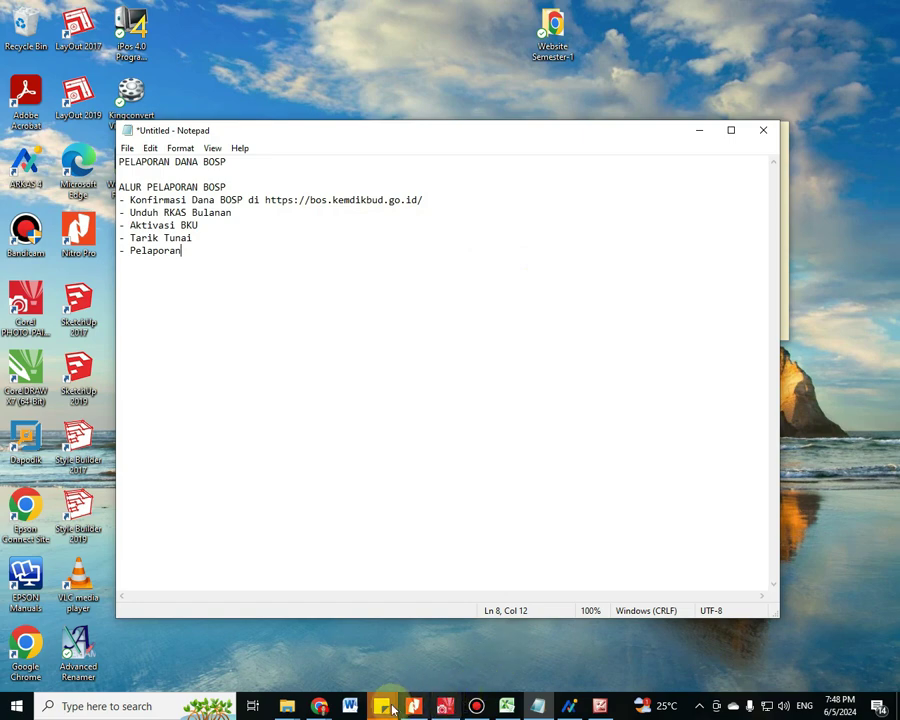
In a new Chrome tab, search 'bos' and load the BOS Kemdikbud Salur portal home page
mouse_move(319, 706)
left_click(271, 639)
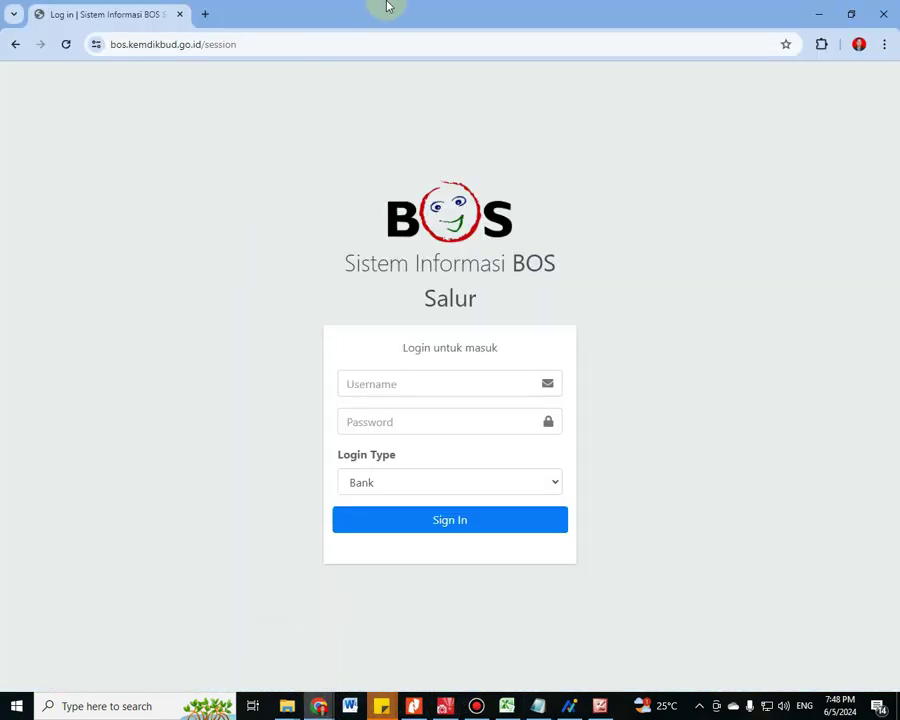
left_click(208, 14)
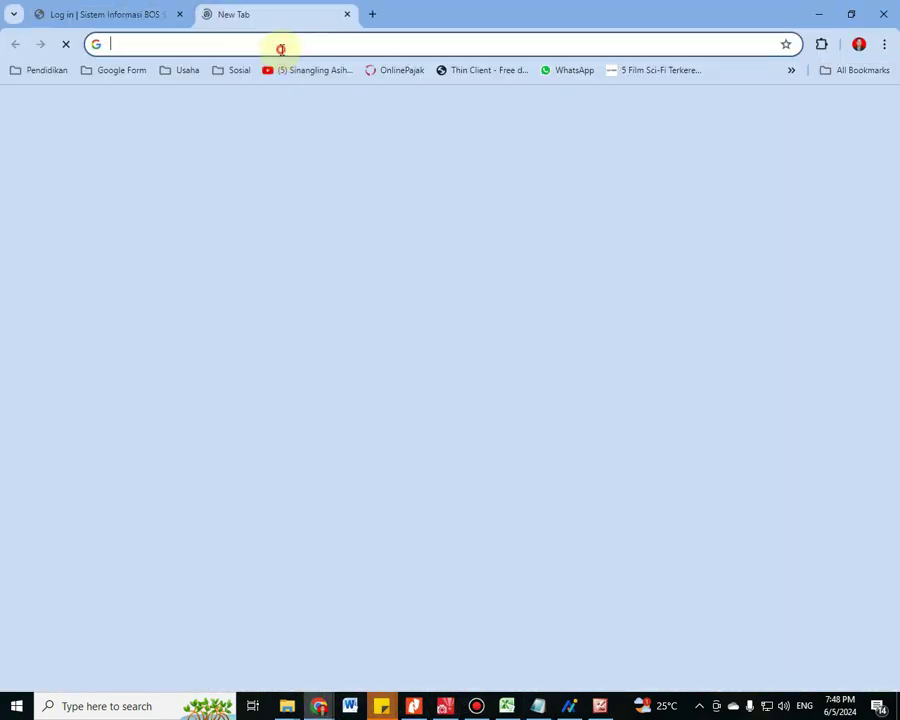
left_click(282, 44)
type("bos")
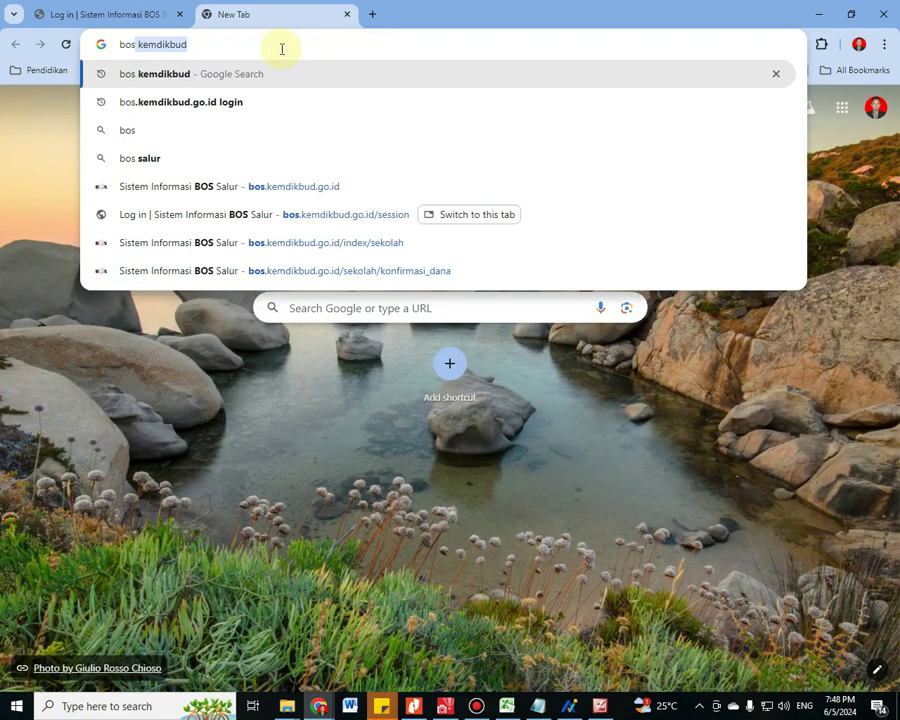
key("Return")
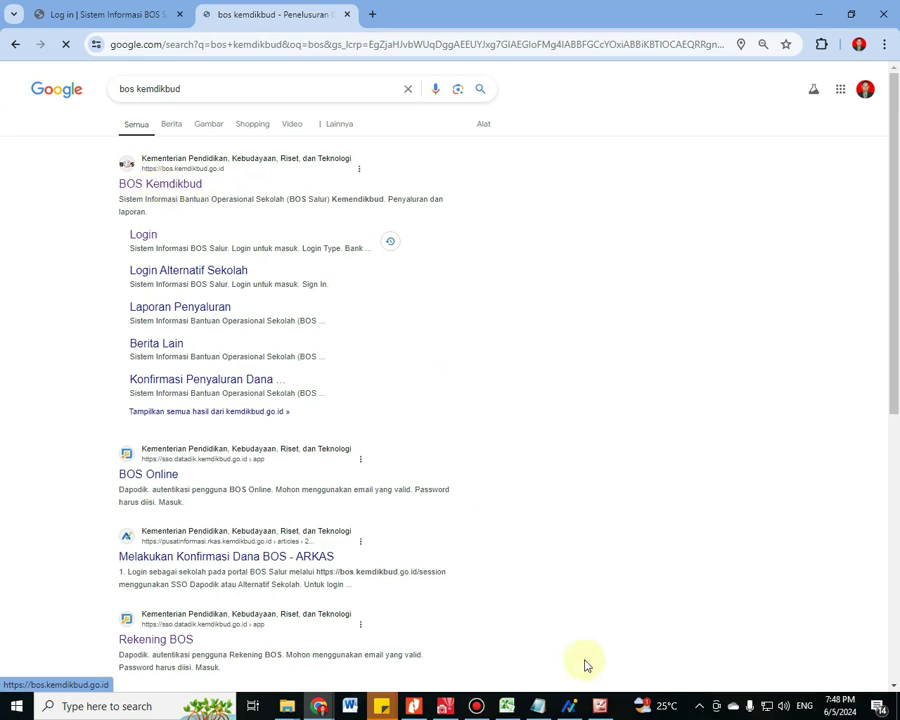
left_click(163, 185)
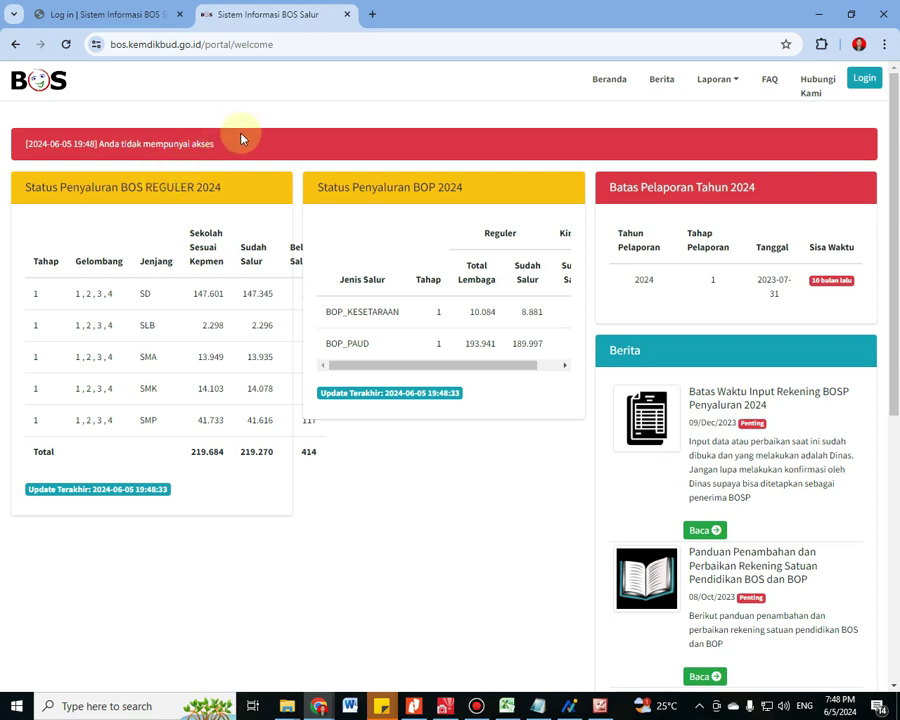
left_click(628, 86)
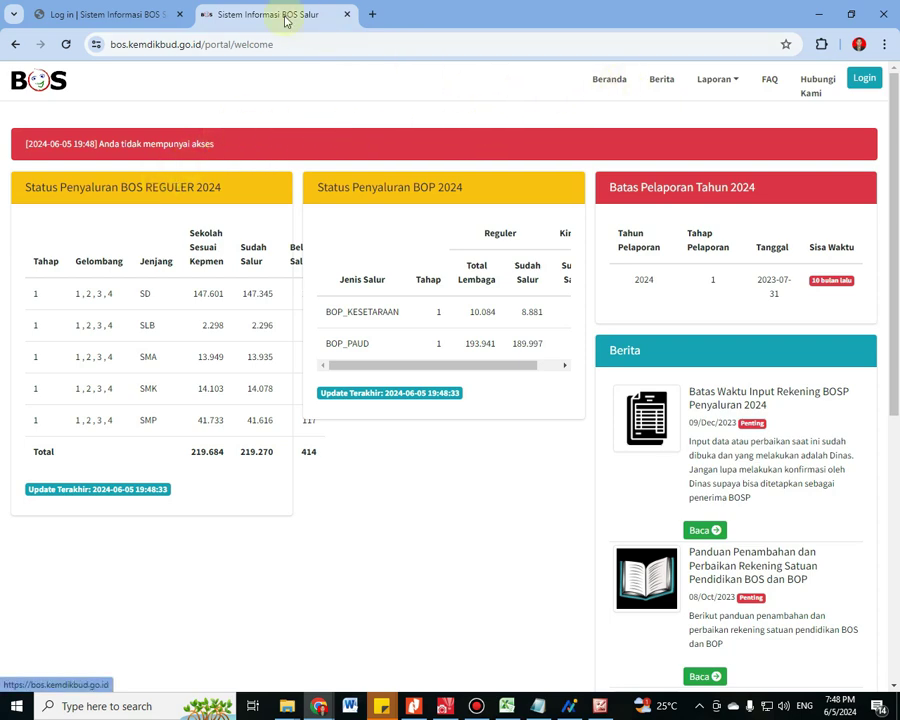
Log in to BOS Salur as Sekolah through Login SSO Dapodik using the autofilled credentials
left_click(866, 80)
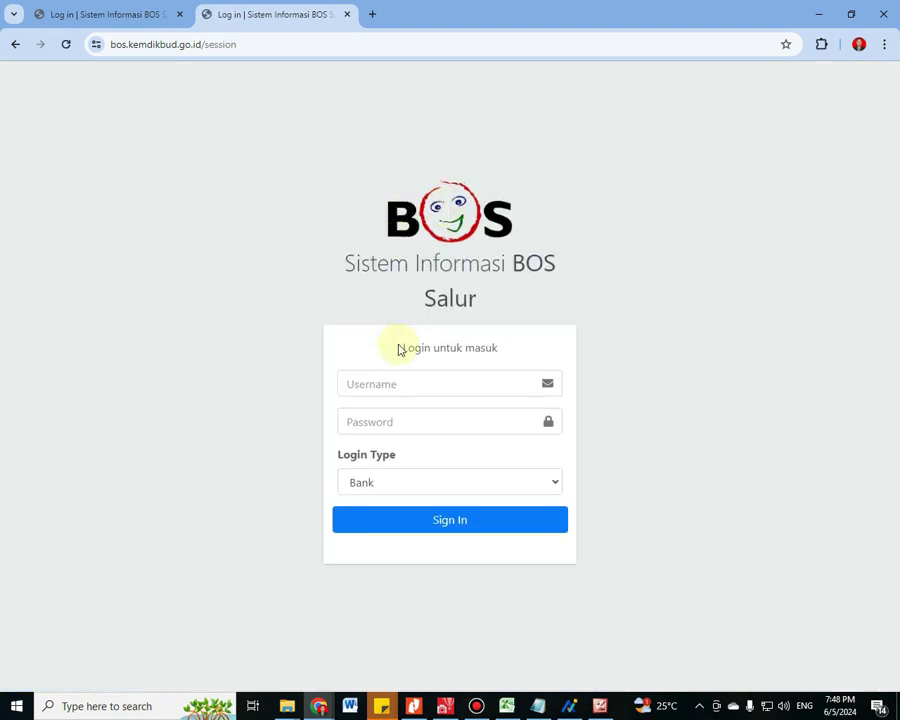
left_click(402, 482)
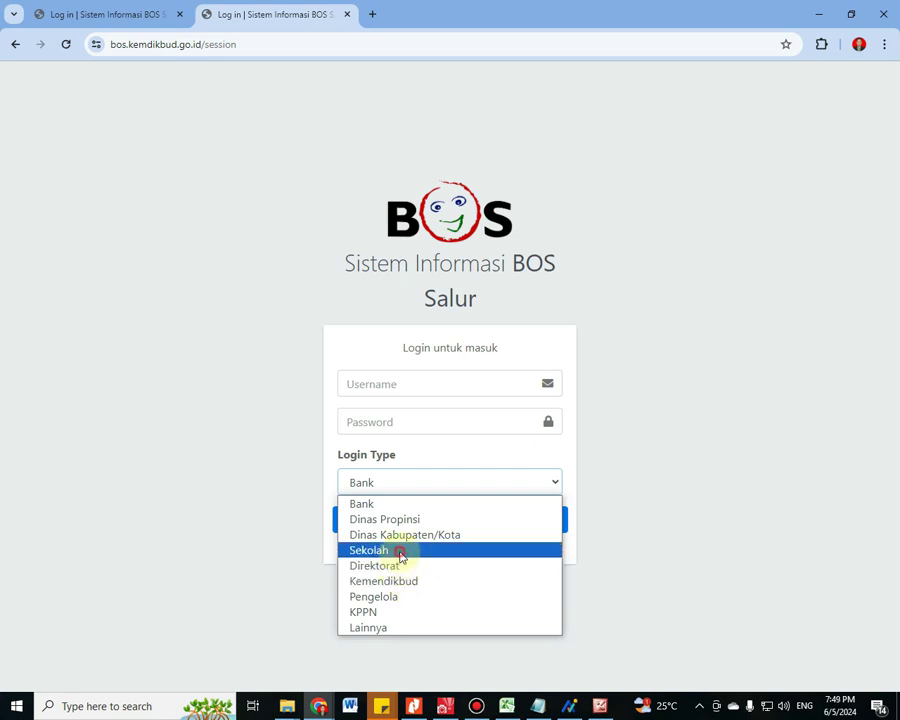
left_click(400, 550)
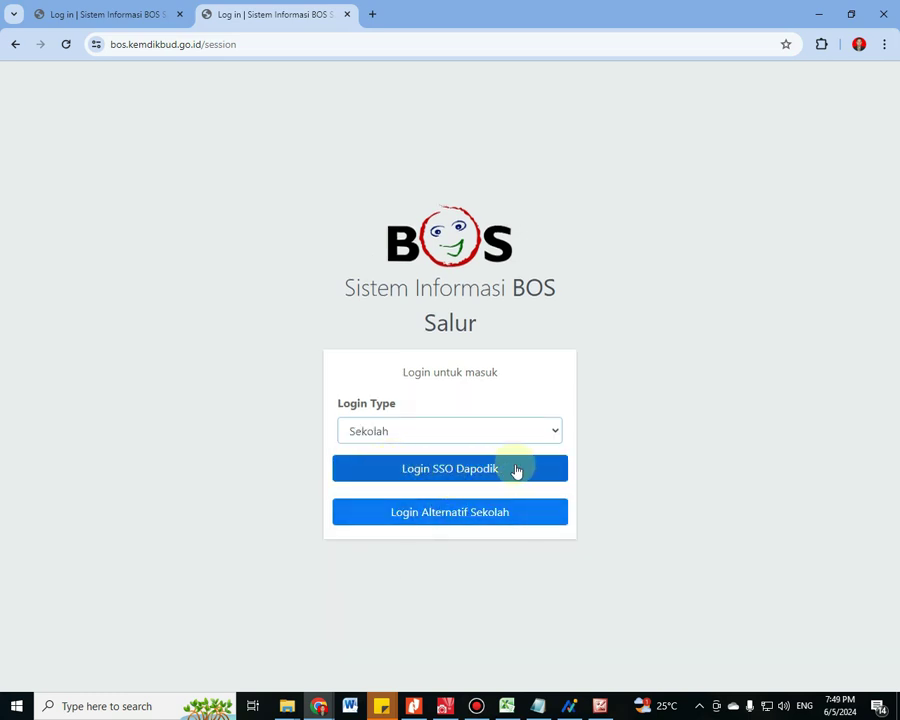
left_click(449, 468)
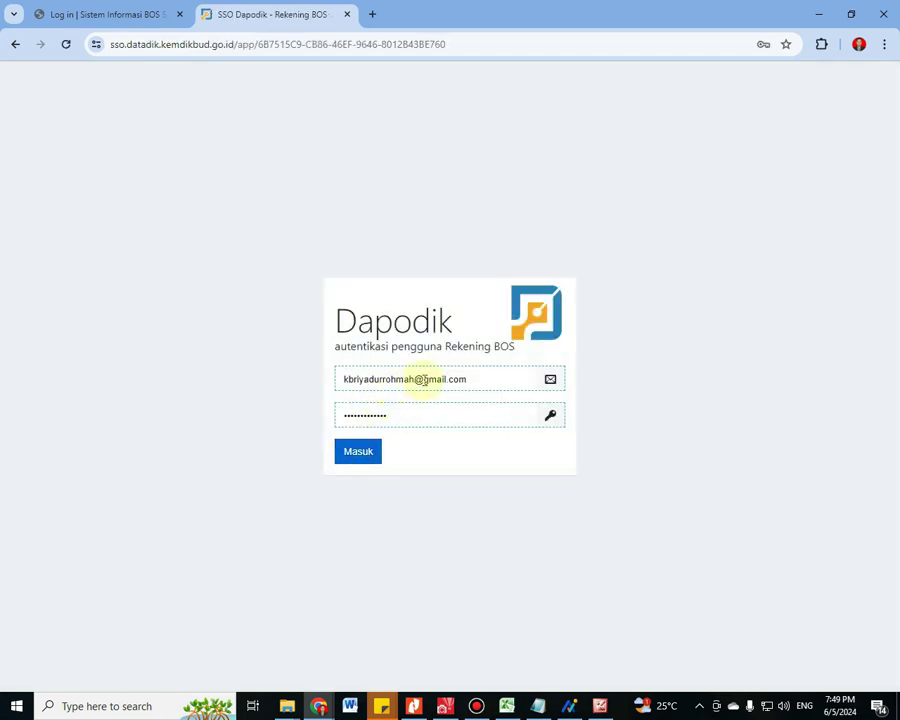
left_click(364, 376)
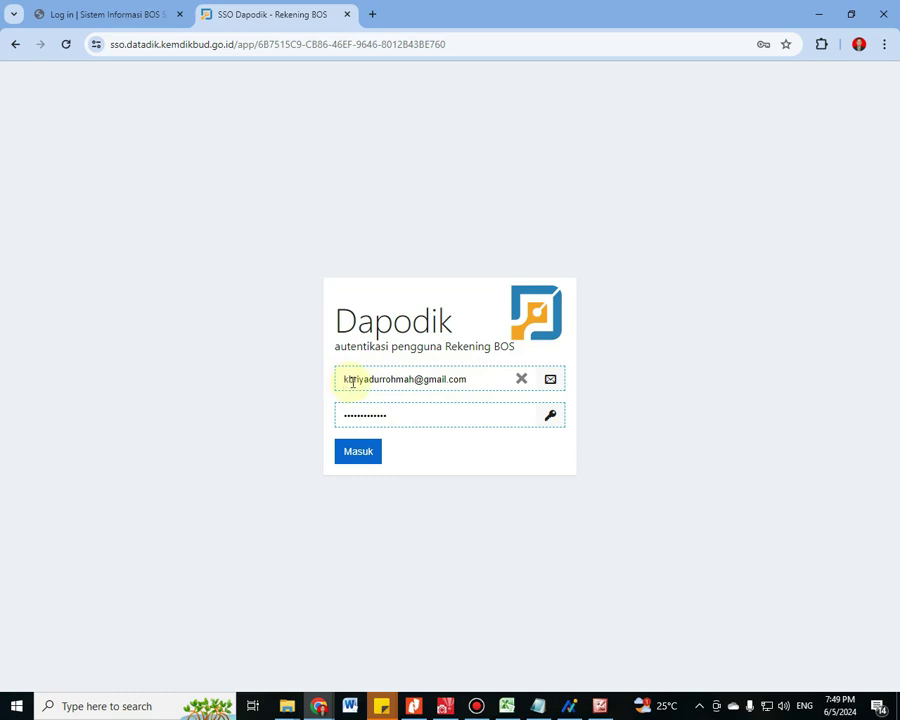
left_click(364, 414)
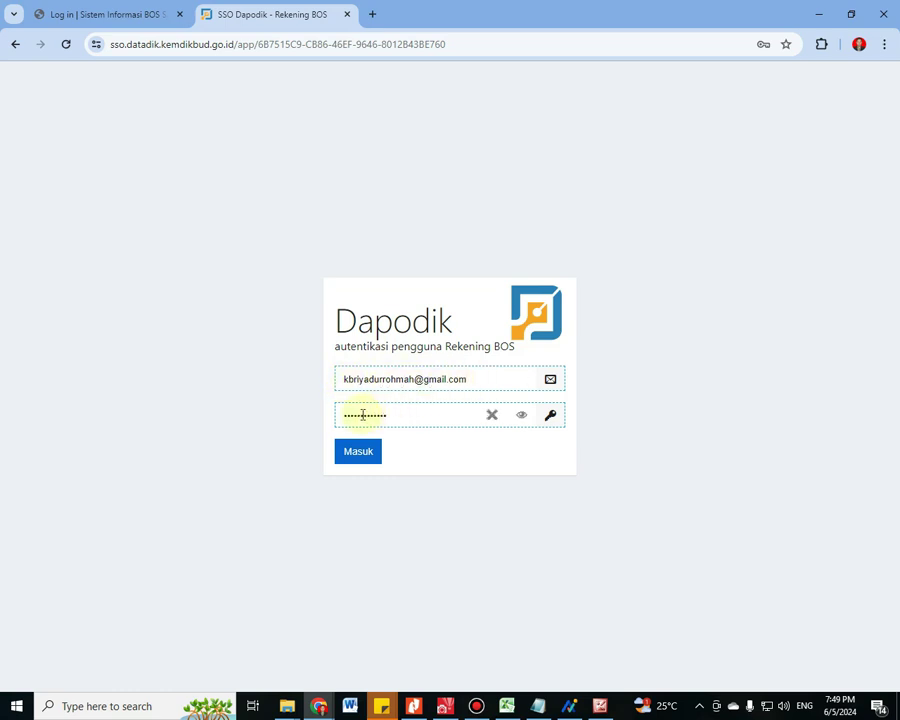
left_click(356, 458)
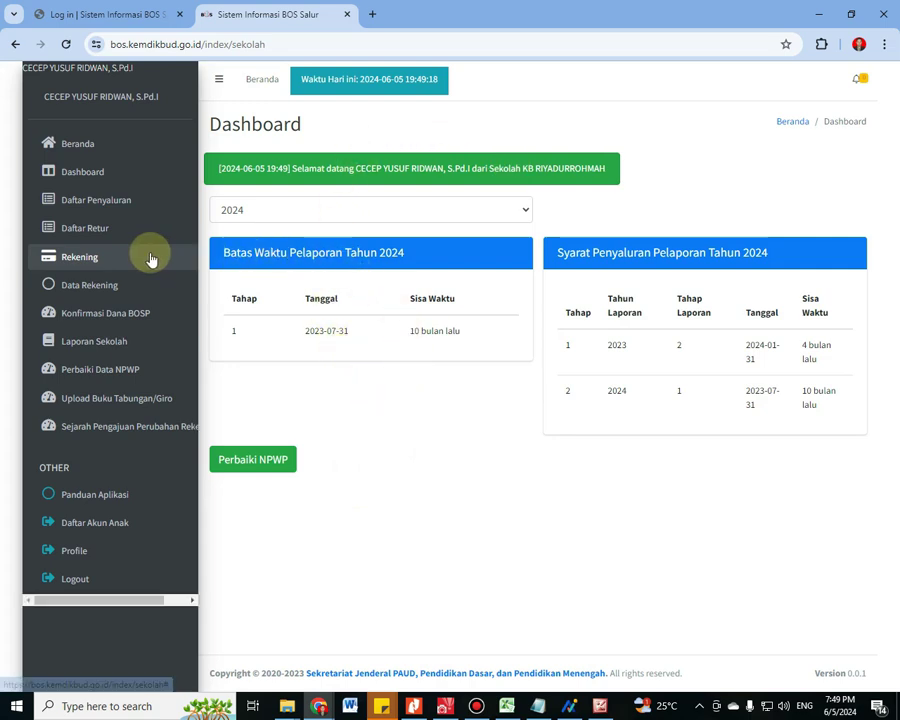
Check the school's bank account in Data Rekening, then list funds under Konfirmasi Dana BOSP
left_click(92, 286)
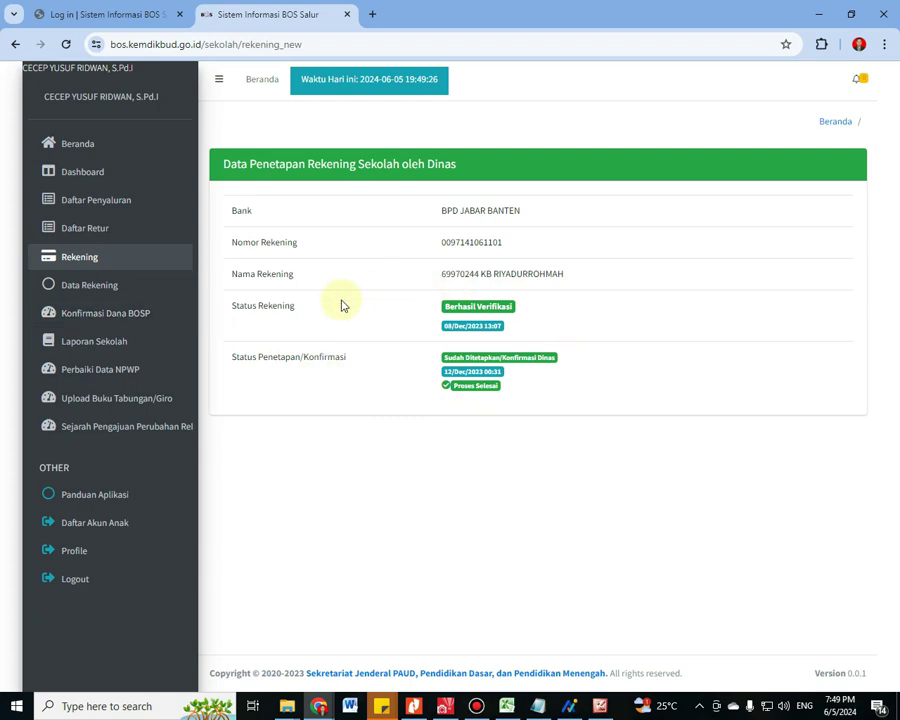
left_click(91, 325)
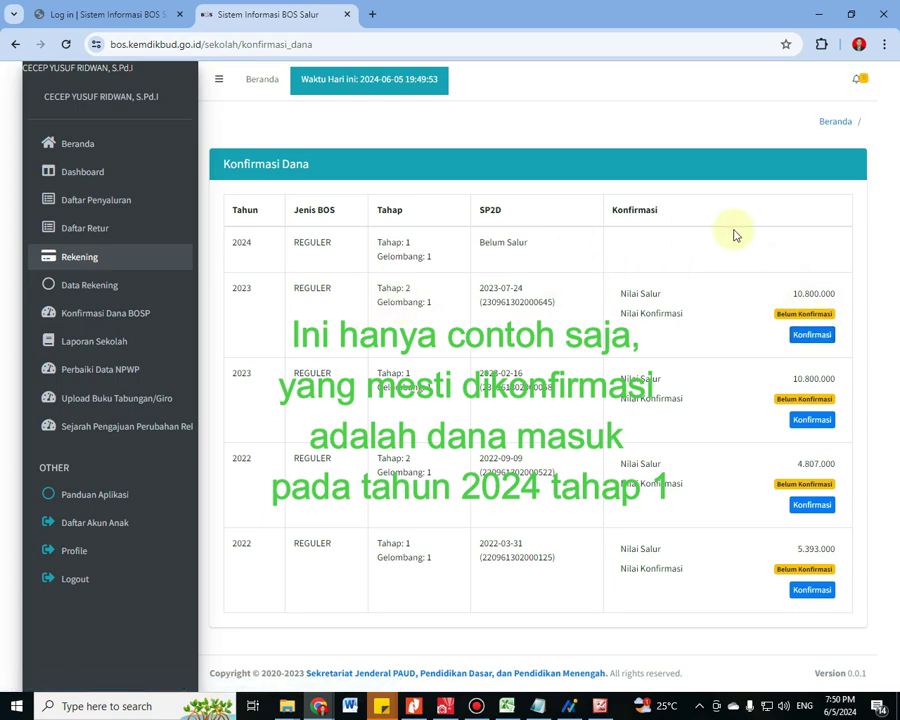
Open the 2023 Tahap 2 confirmation form (10.800.000) and filter the Bank list with 'jaba'
left_click(812, 336)
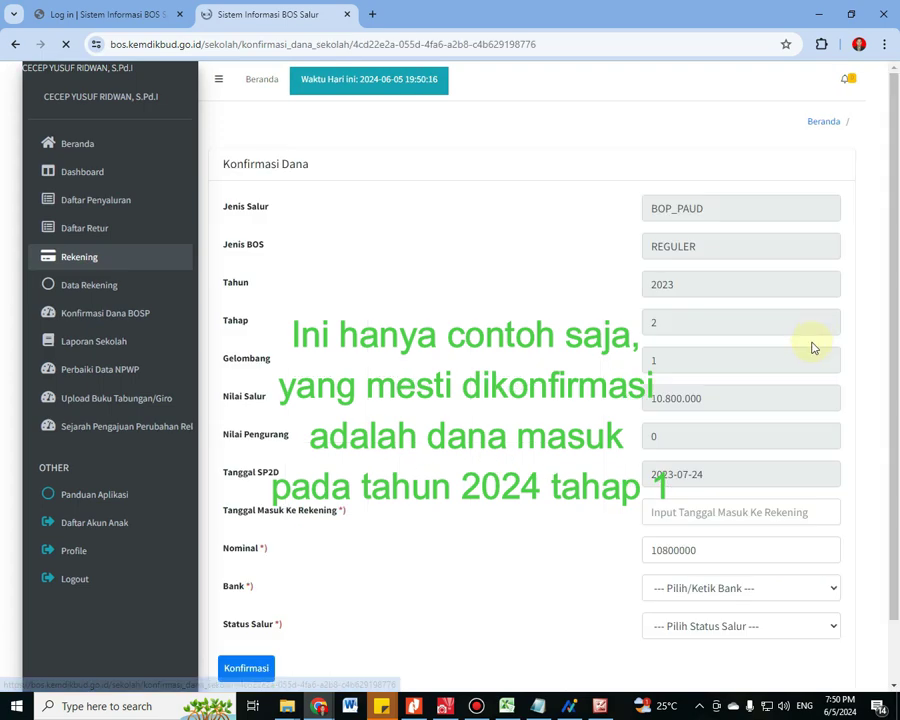
scroll(700, 518, "down", 2)
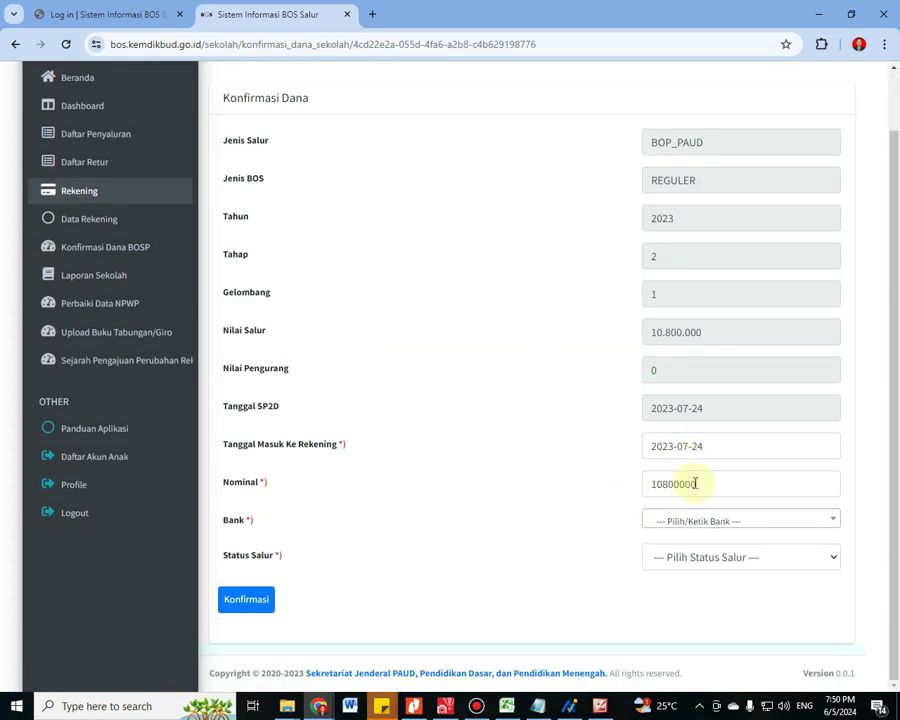
left_click(708, 483)
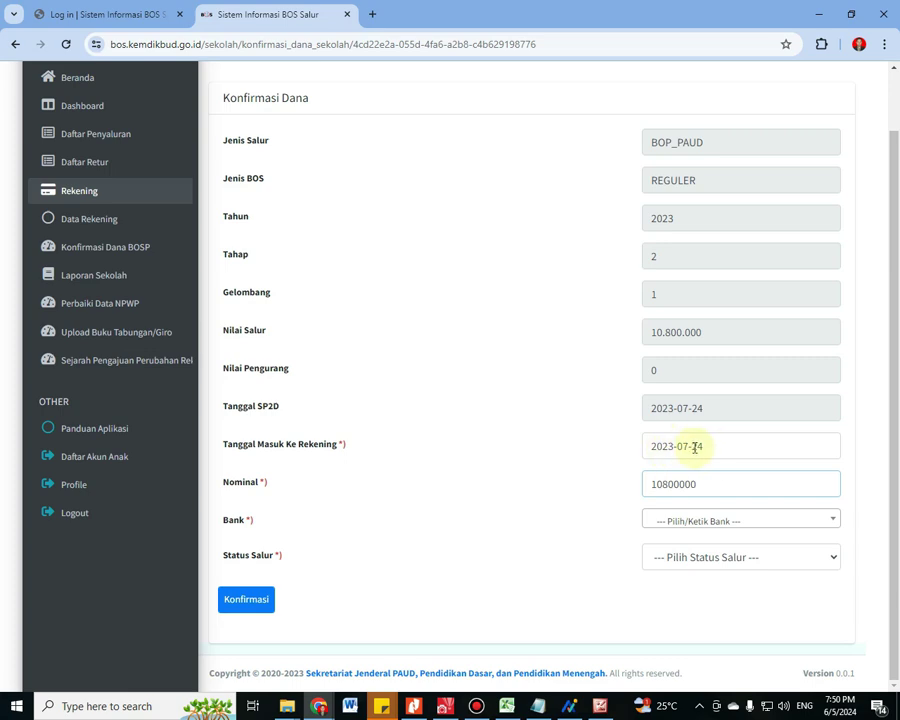
left_click(816, 521)
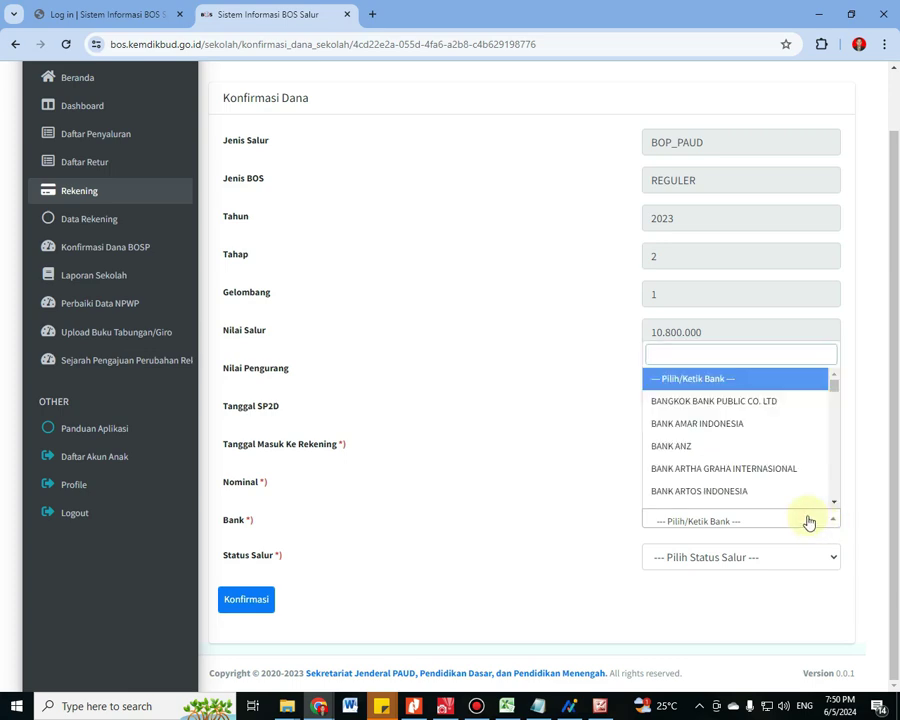
type("ja")
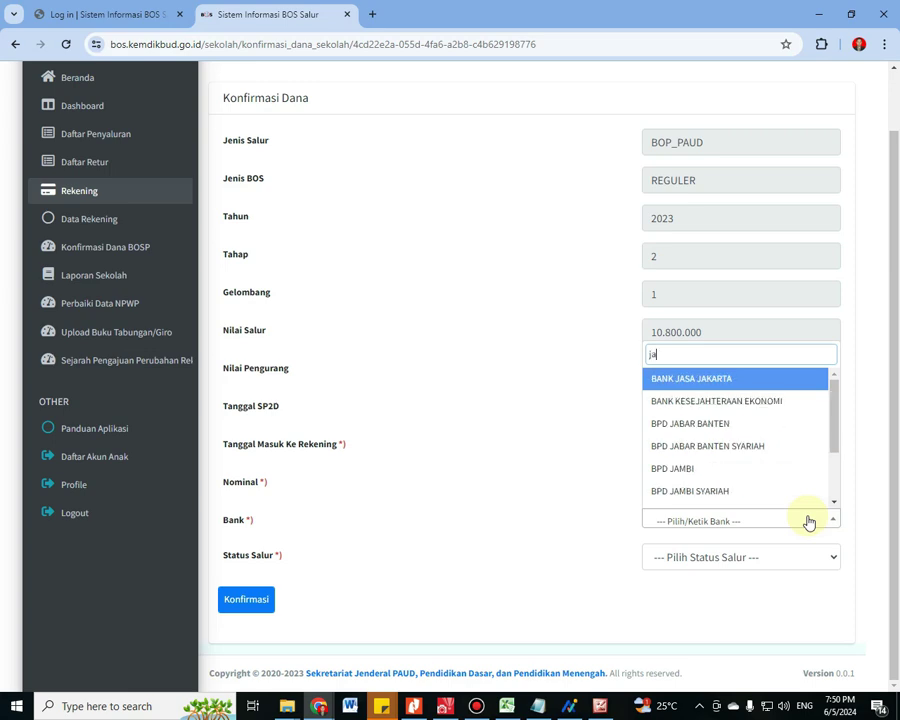
type("bar")
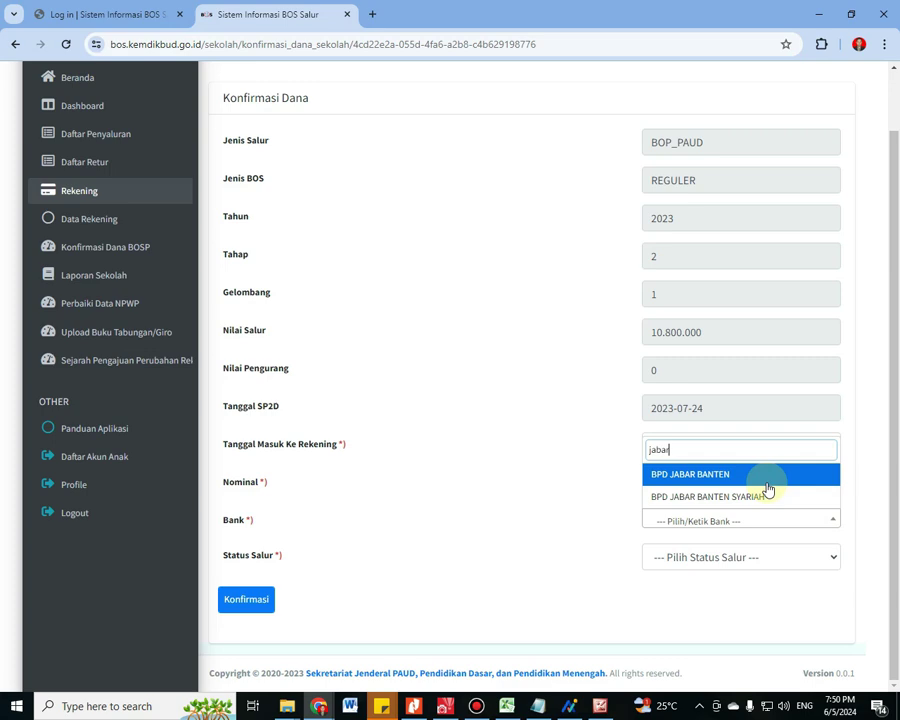
Set Bank to BPD JABAR BANTEN and Status Salur to Salur, then leave for Konfirmasi Dana BOSP unsubmitted
left_click(698, 478)
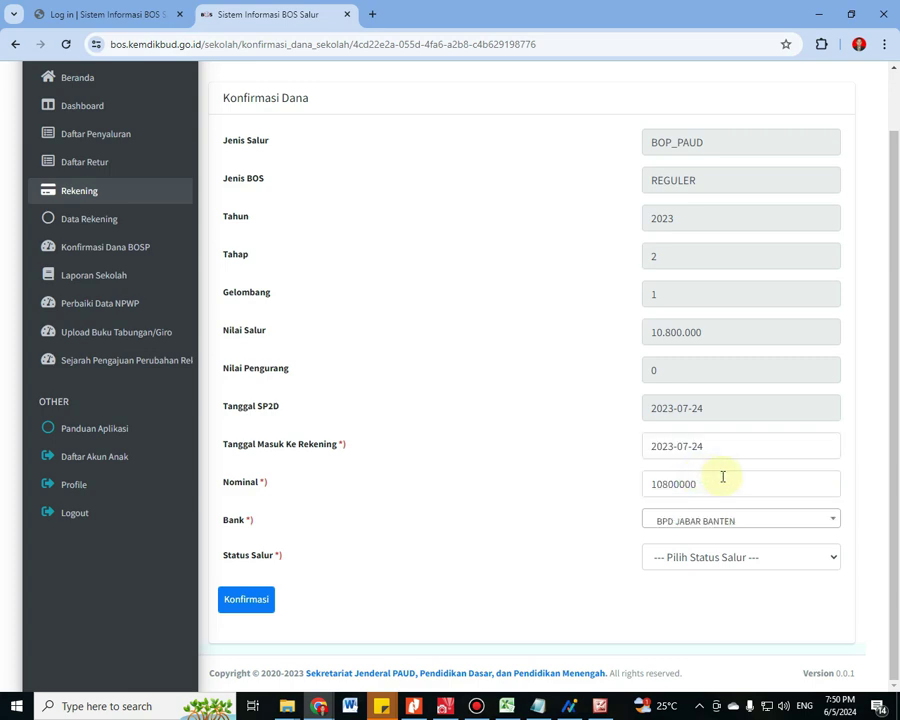
left_click(737, 563)
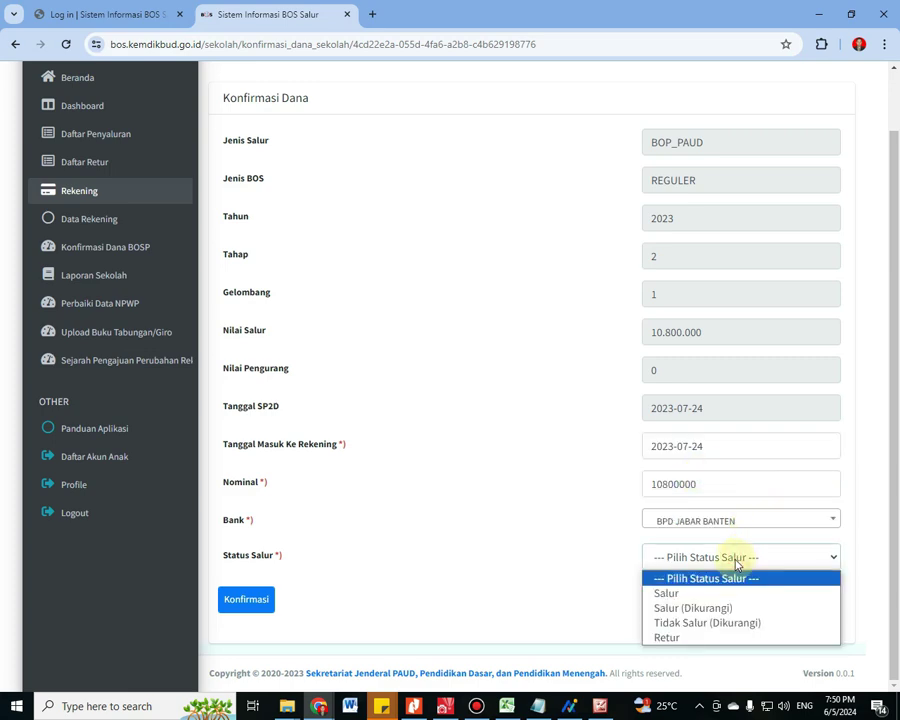
left_click(686, 597)
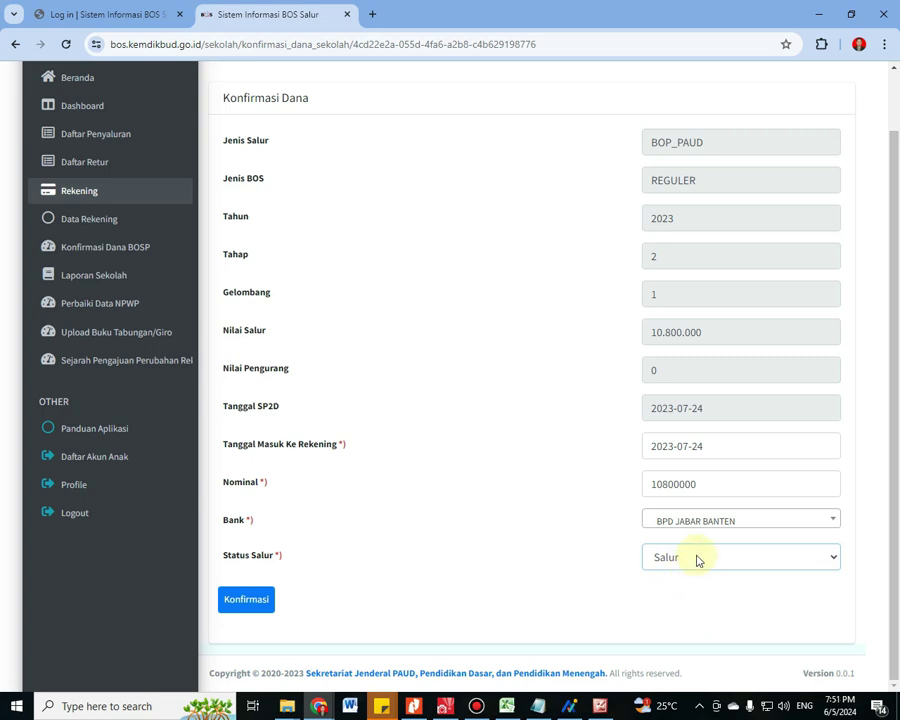
left_click(698, 561)
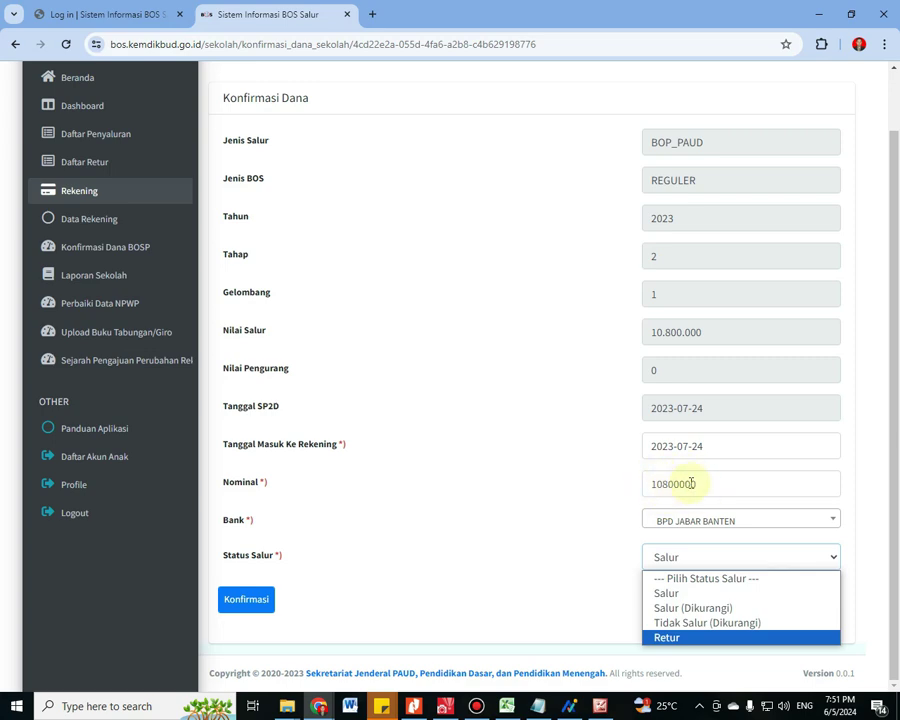
left_click(605, 494)
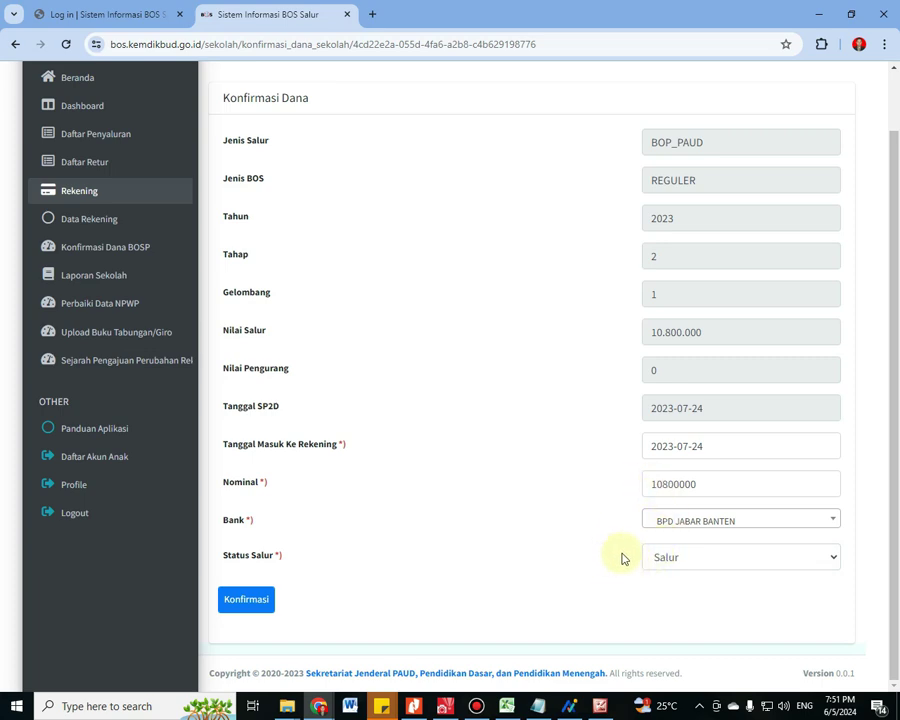
left_click(686, 562)
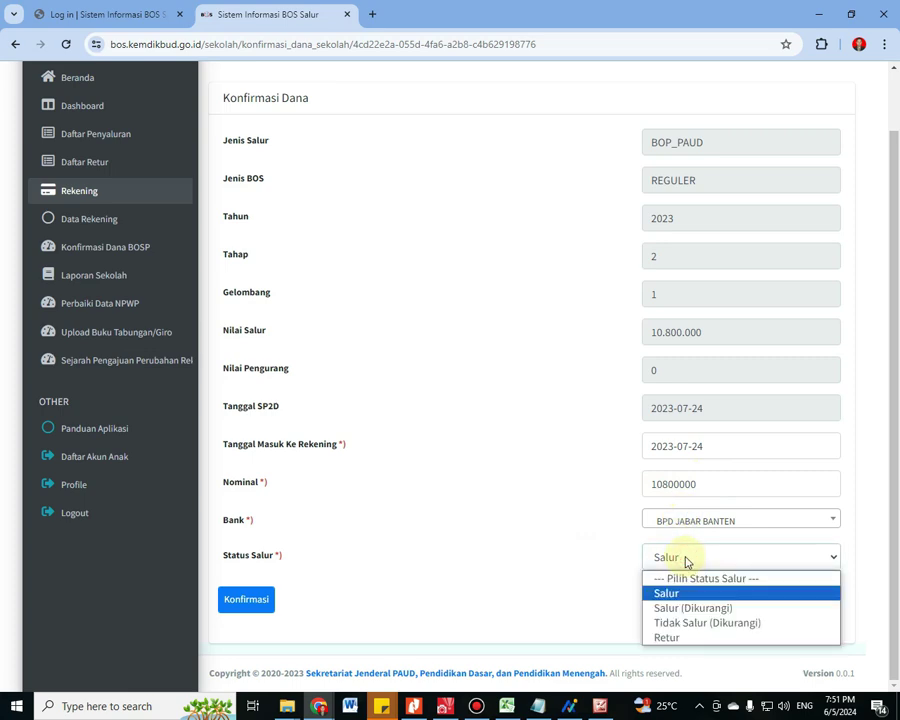
left_click(590, 571)
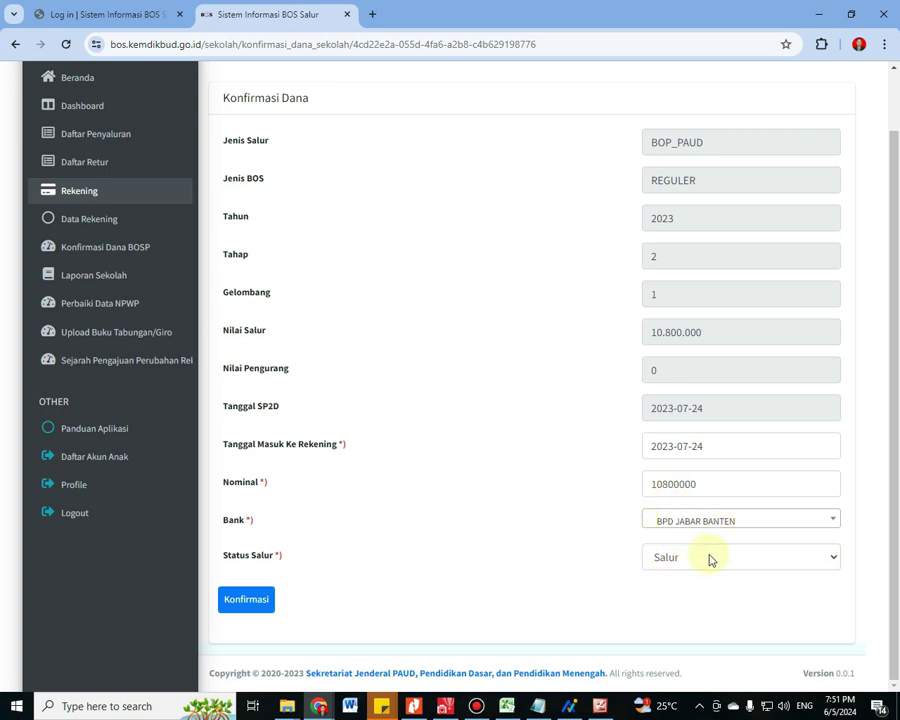
left_click(706, 557)
left_click(642, 594)
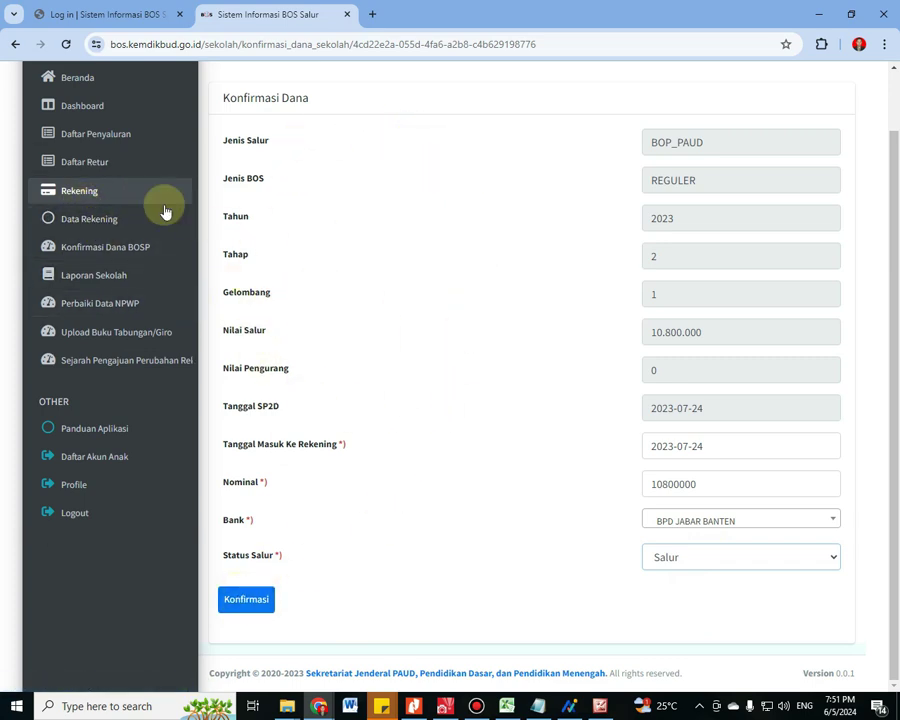
left_click(113, 246)
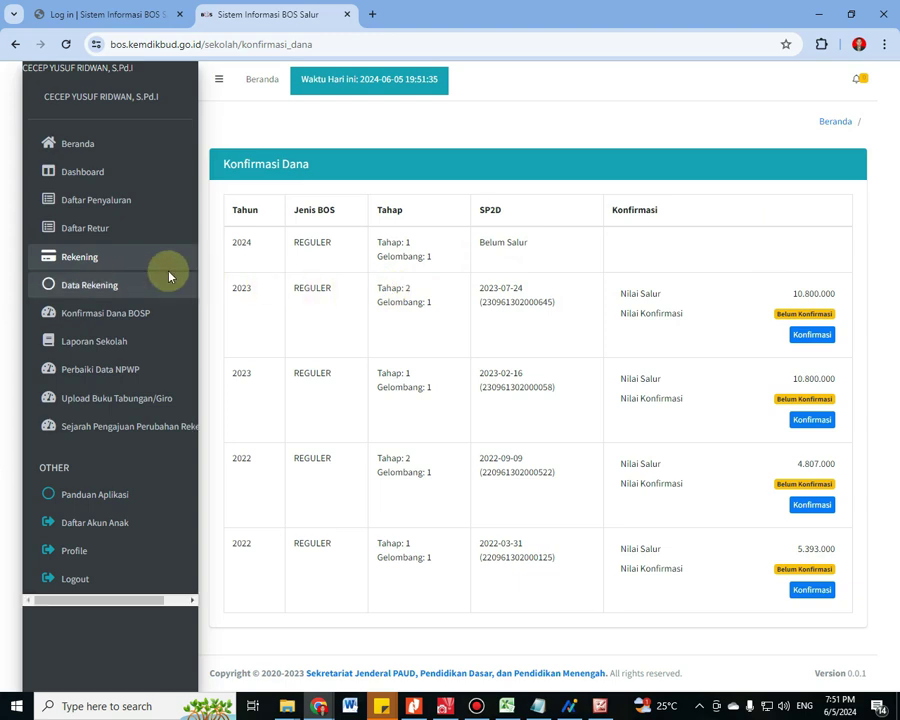
Glance at the reporting-steps note's Unduh RKAS Bulanan step, then bring the ARKAS login window forward
mouse_move(570, 710)
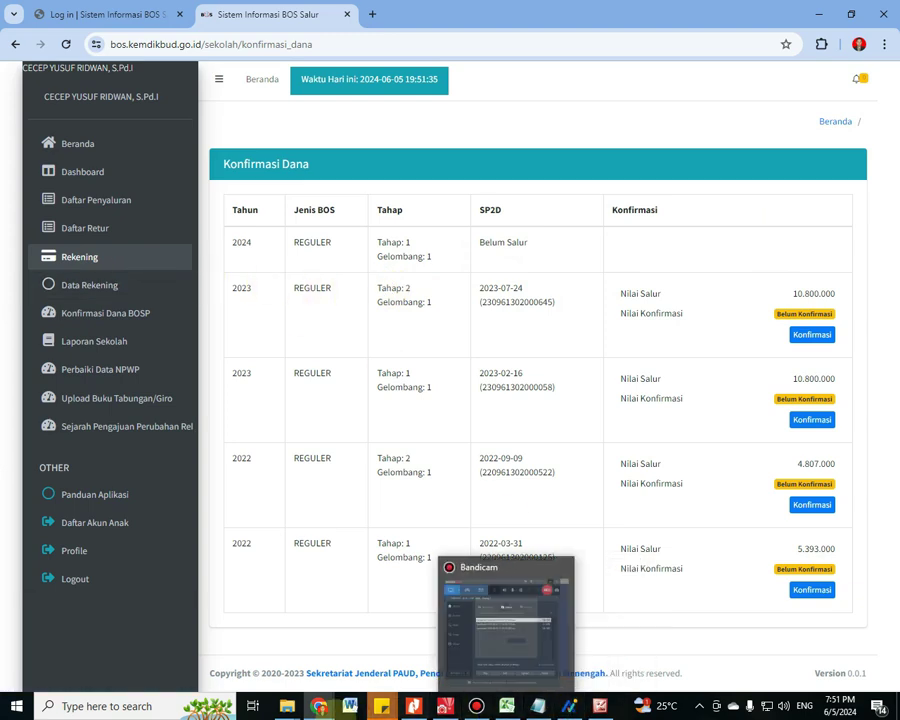
left_click(537, 706)
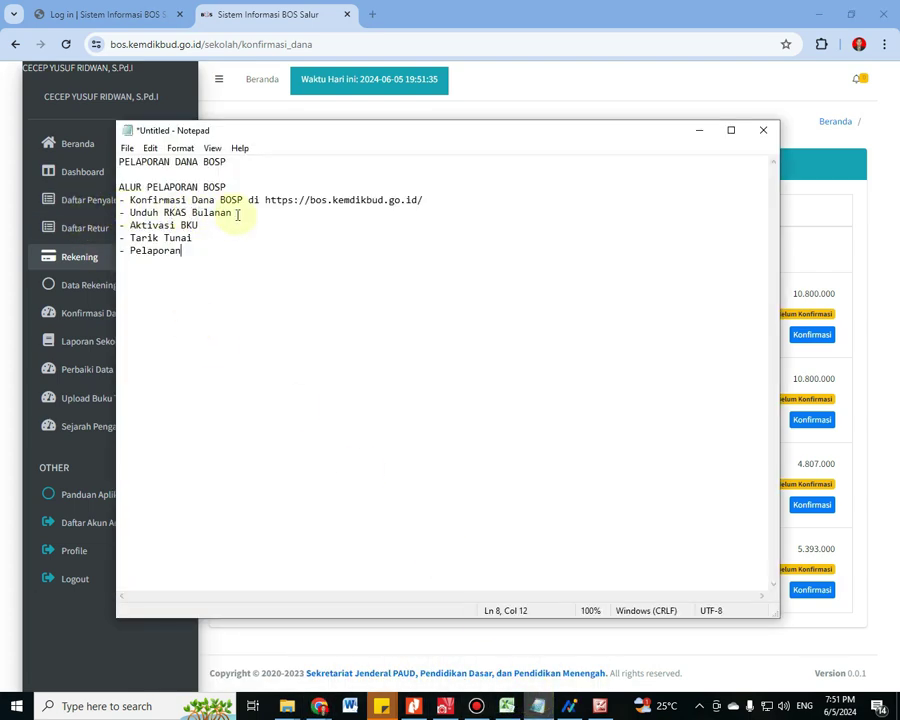
left_click(237, 213)
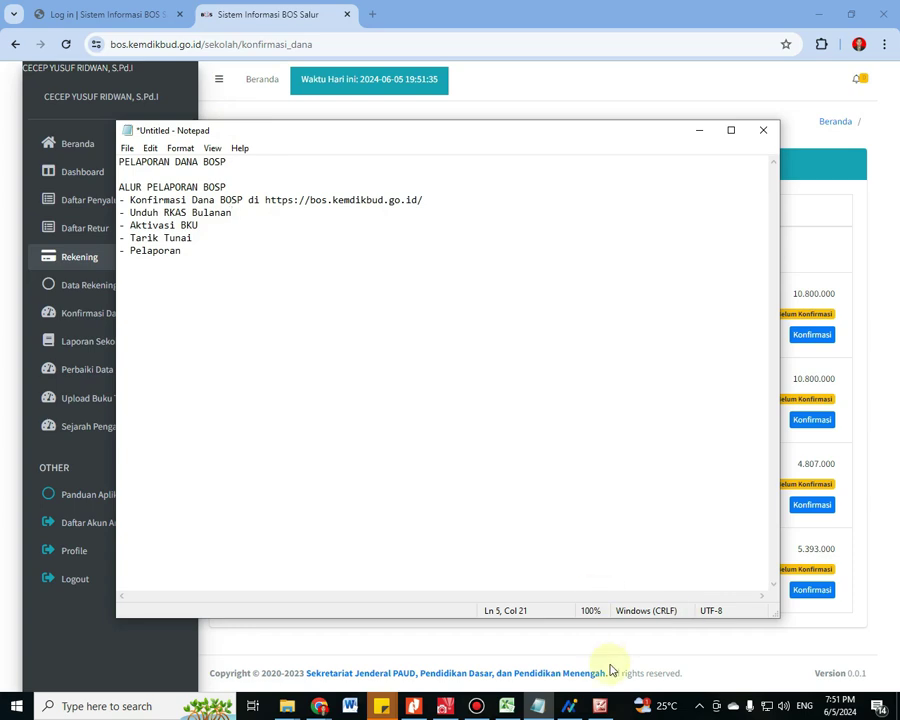
left_click(572, 707)
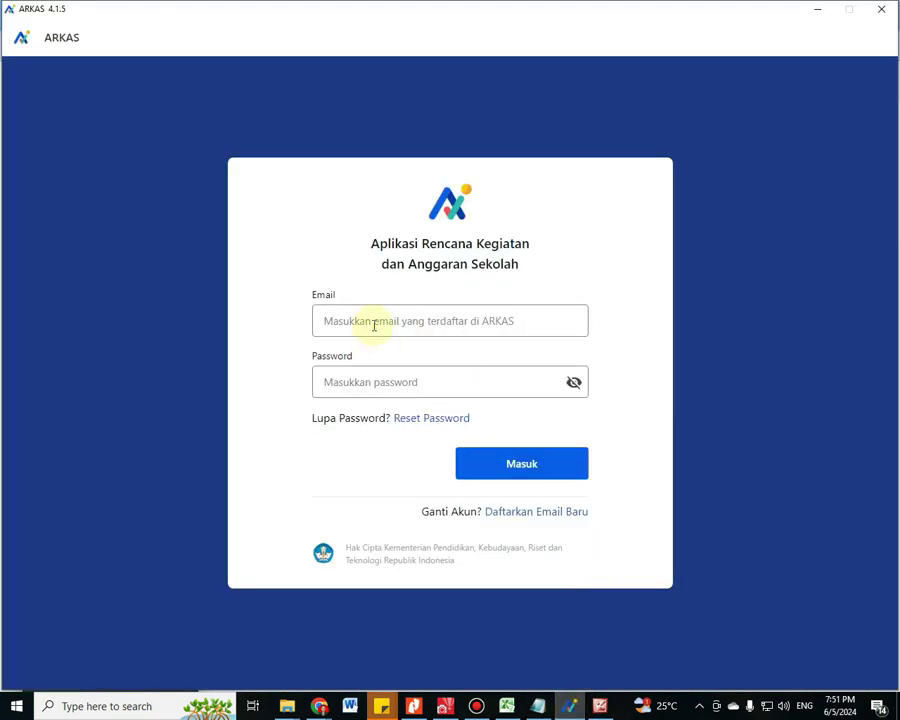
Sign in to ARKAS with the school account's e-mail address and password
left_click(374, 323)
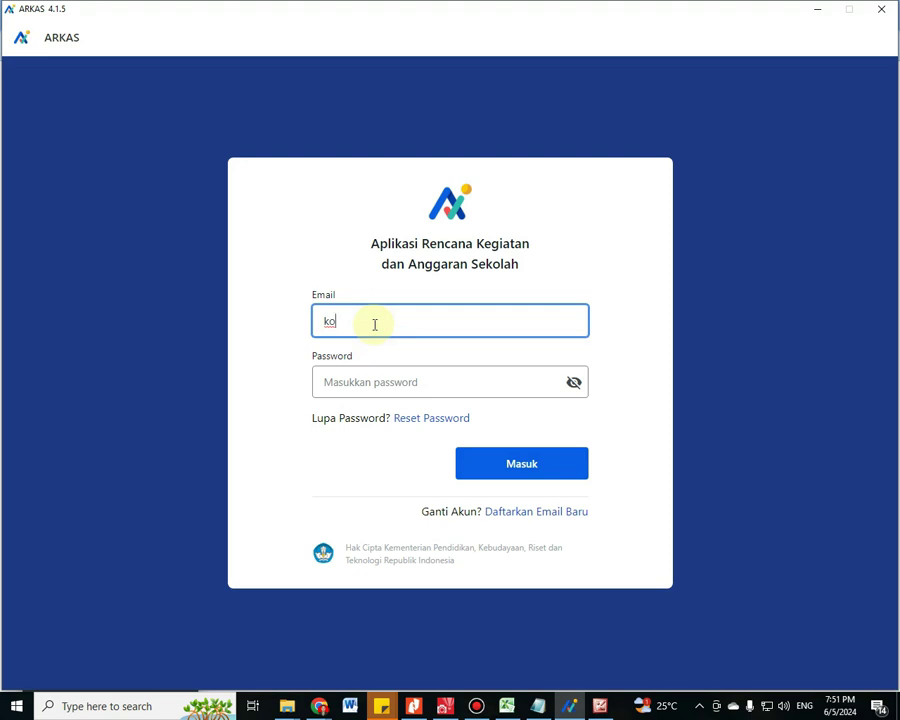
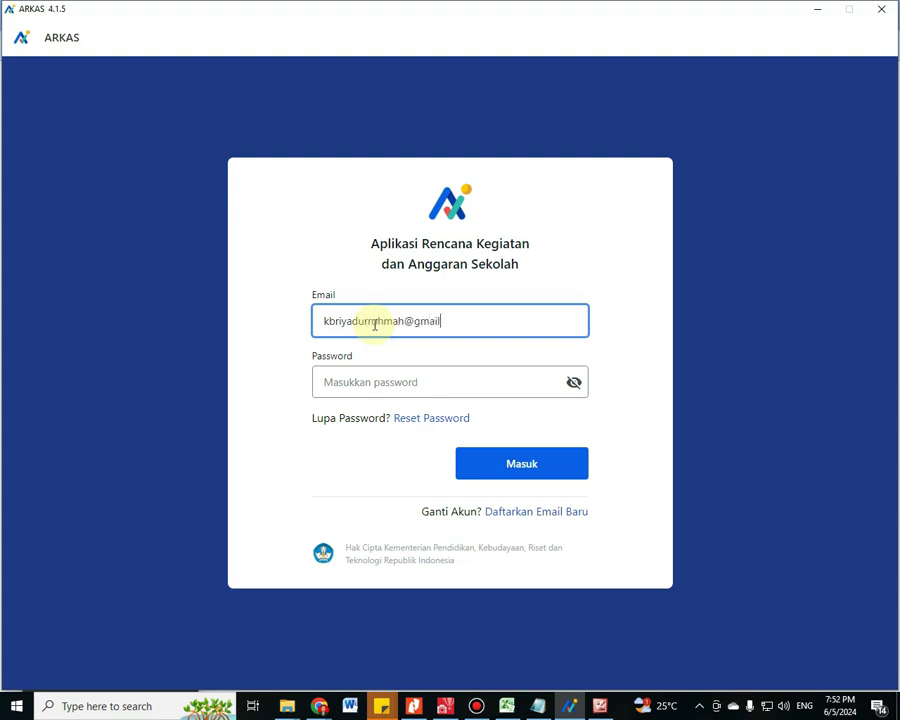
key("Tab")
type("•")
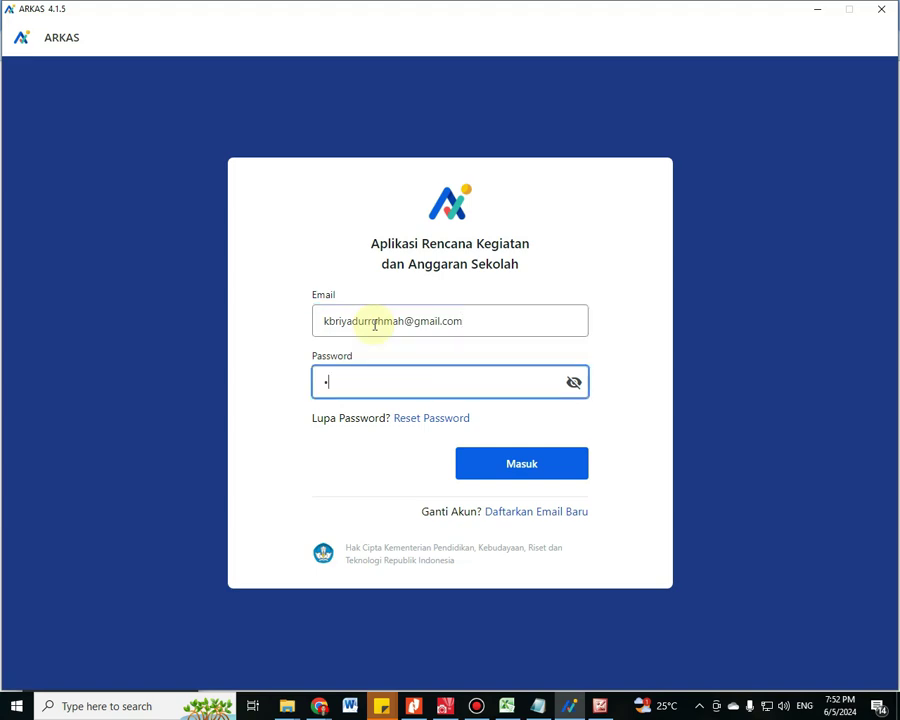
type("••••••••••")
key("Return")
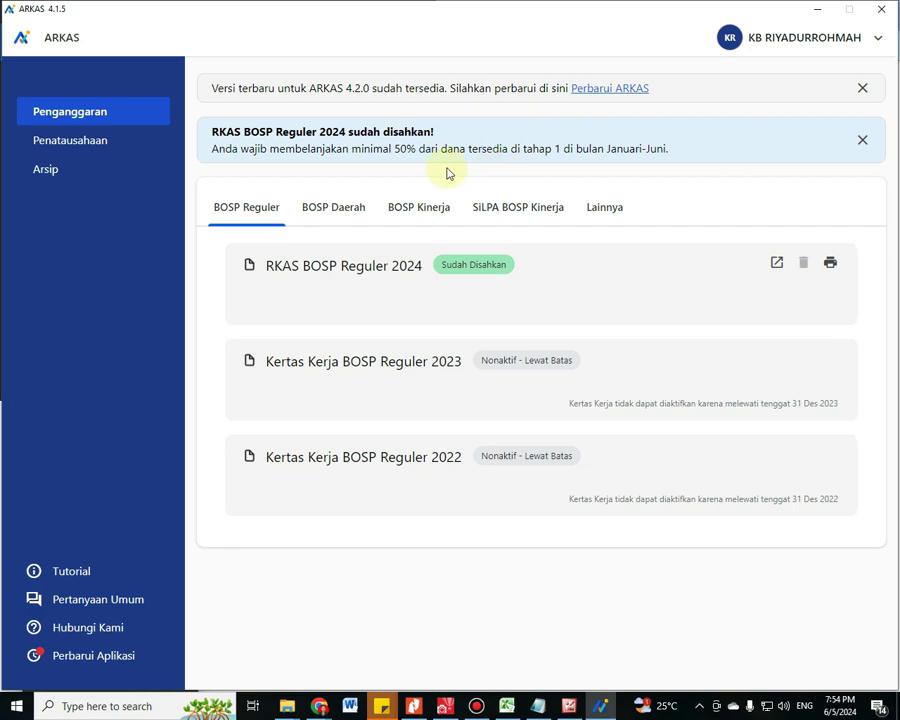
Open RKAS BOSP Reguler 2024 for printing in Rincian Kertas Kerja (Bulanan) format and save the January PDF
left_click(80, 118)
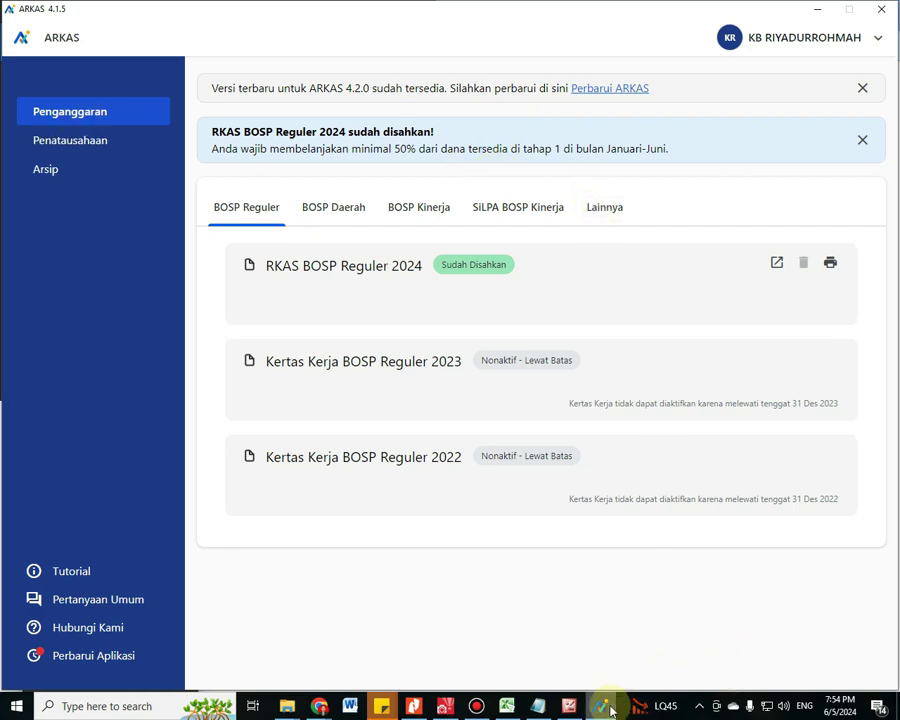
mouse_move(608, 711)
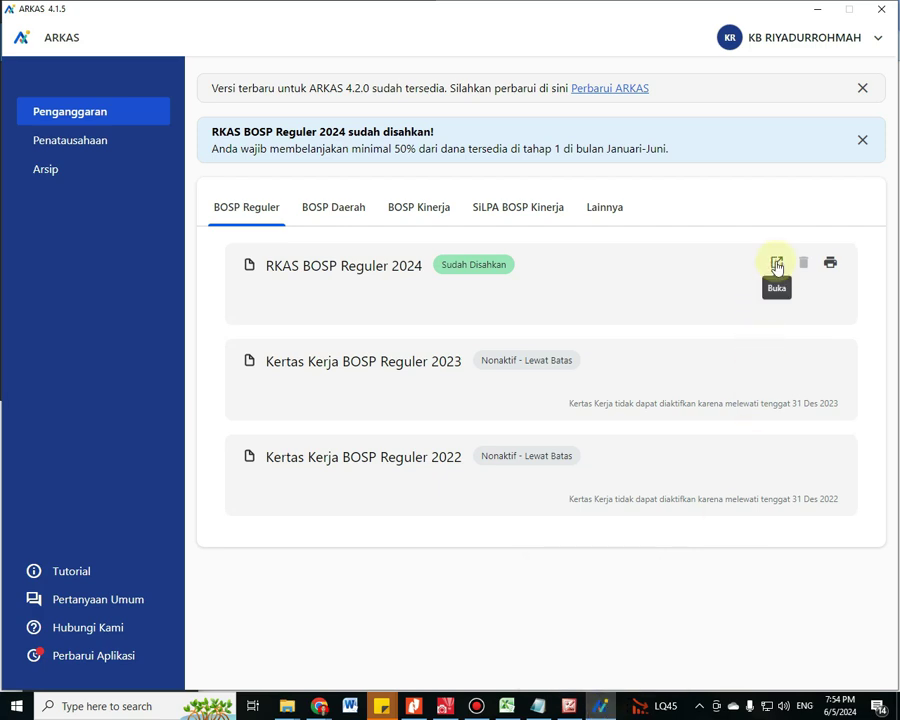
left_click(775, 263)
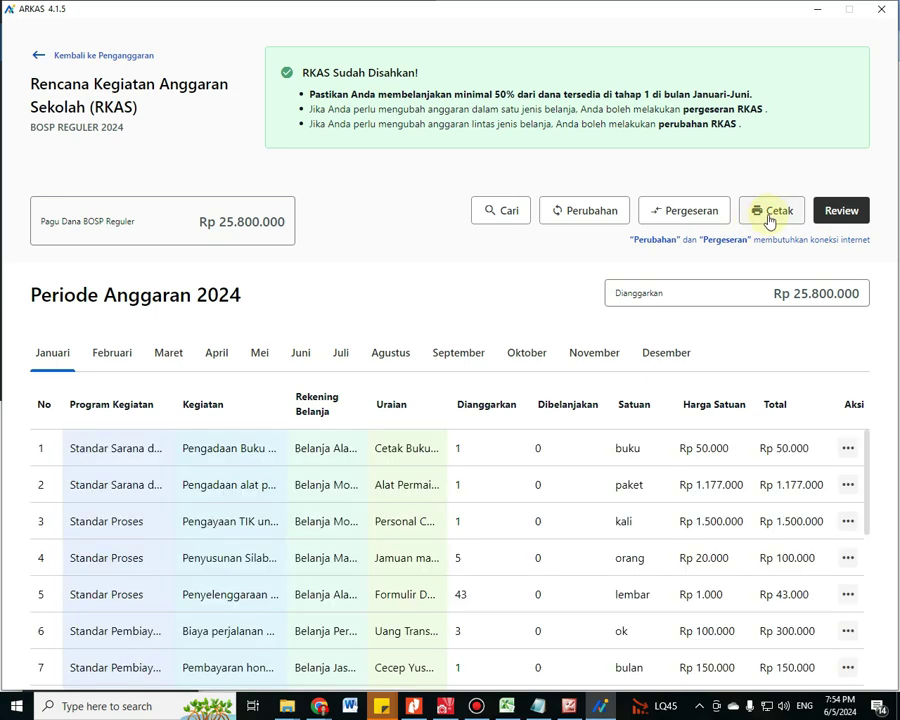
left_click(771, 212)
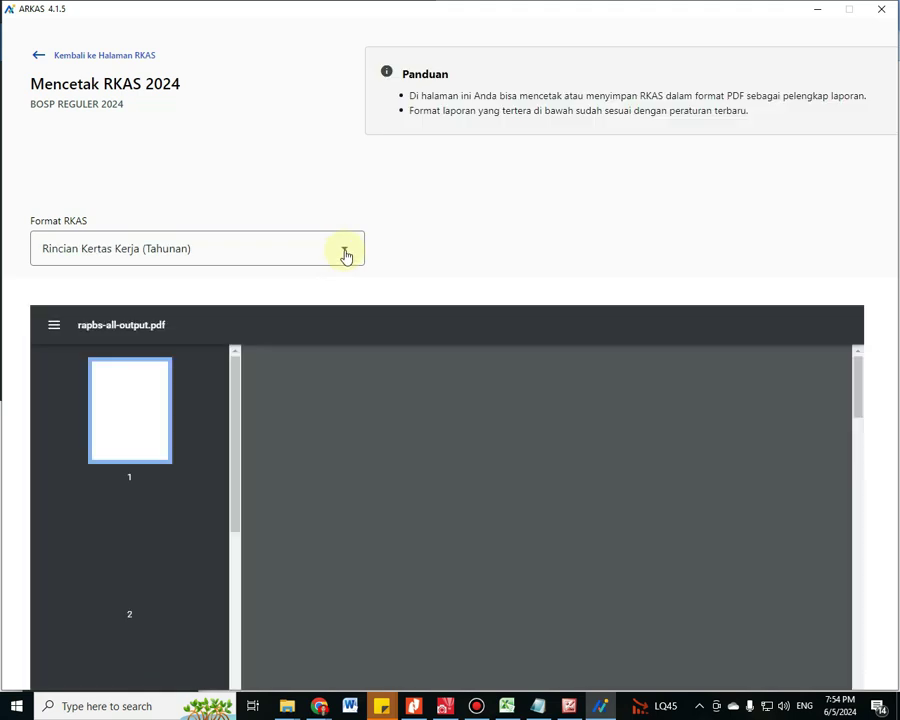
left_click(345, 256)
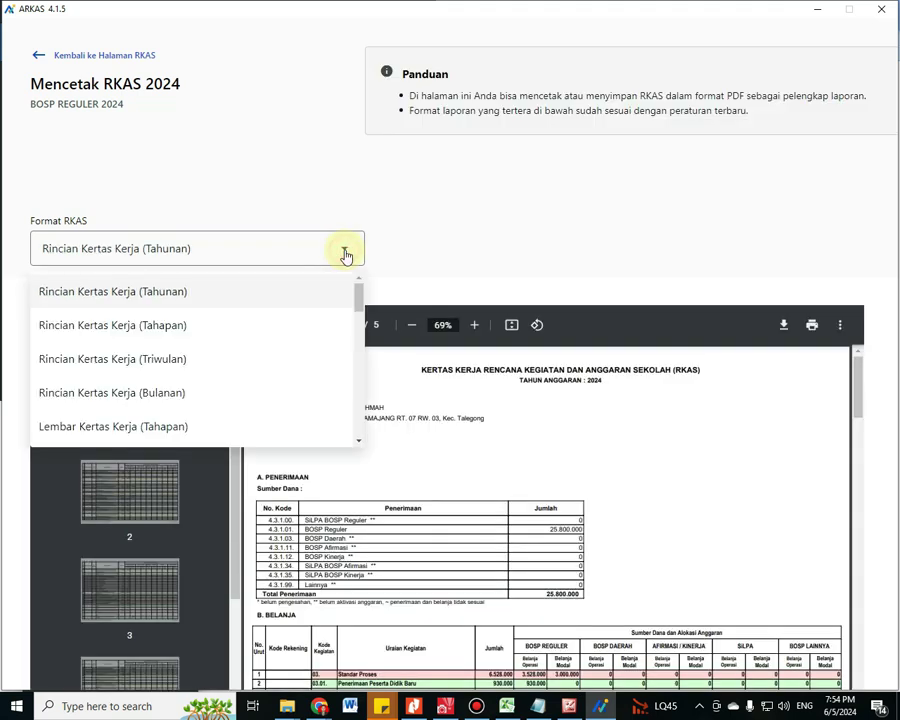
left_click(161, 393)
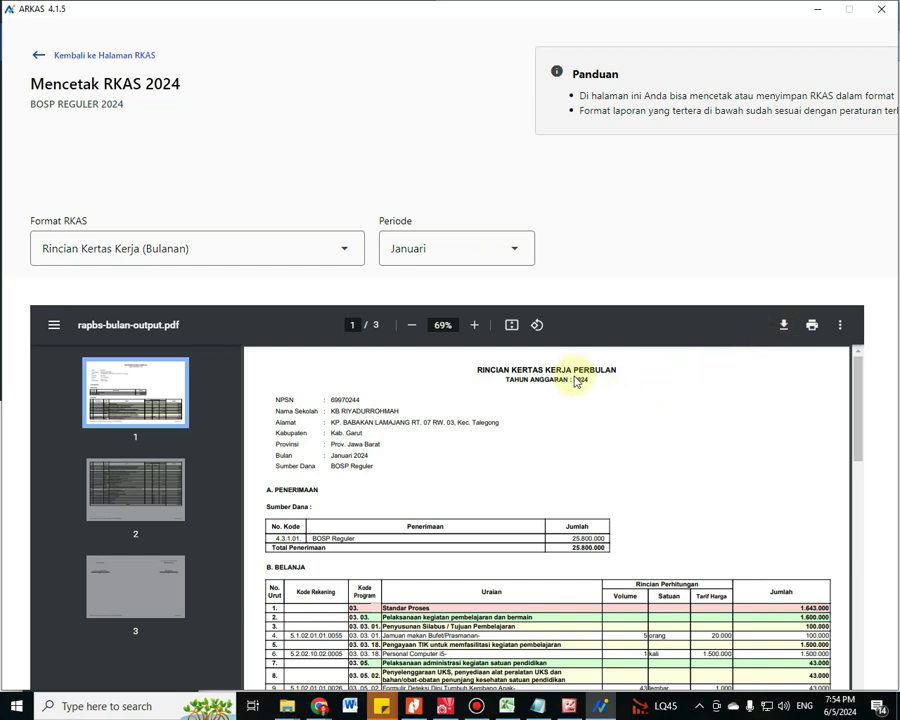
key("ctrl+s")
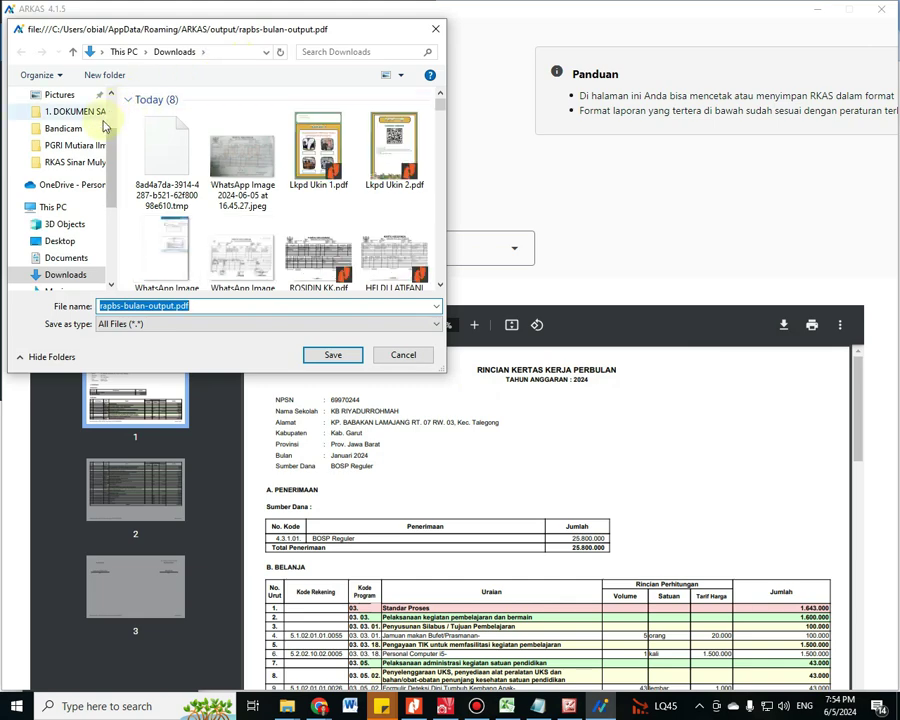
Create and open a new folder 'RKAS Riyadurrohmah' inside Videos
left_click_drag(115, 178, 60, 220)
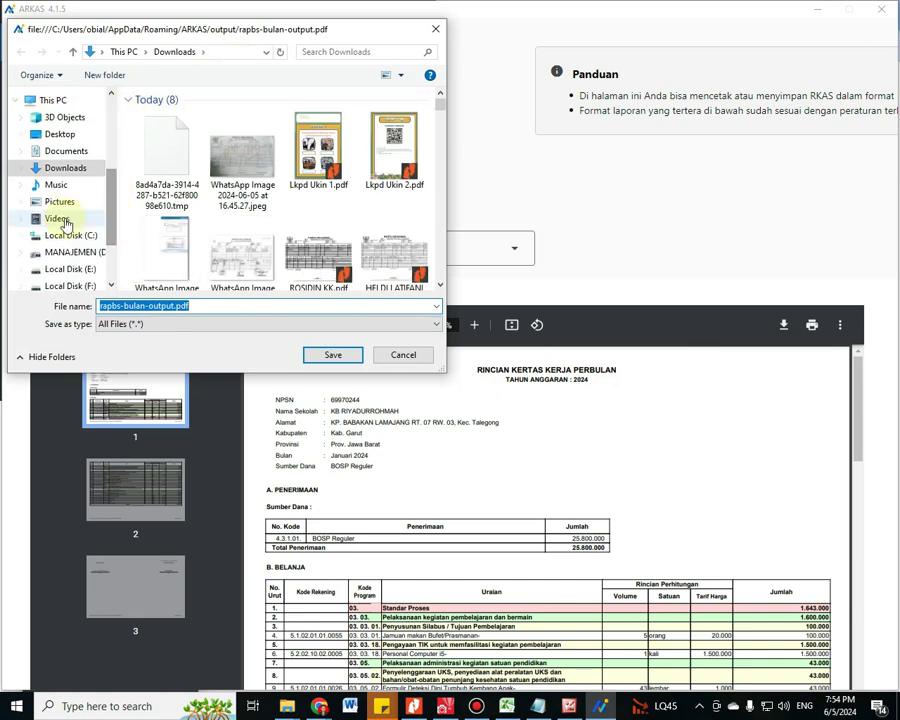
left_click(60, 218)
left_click(112, 75)
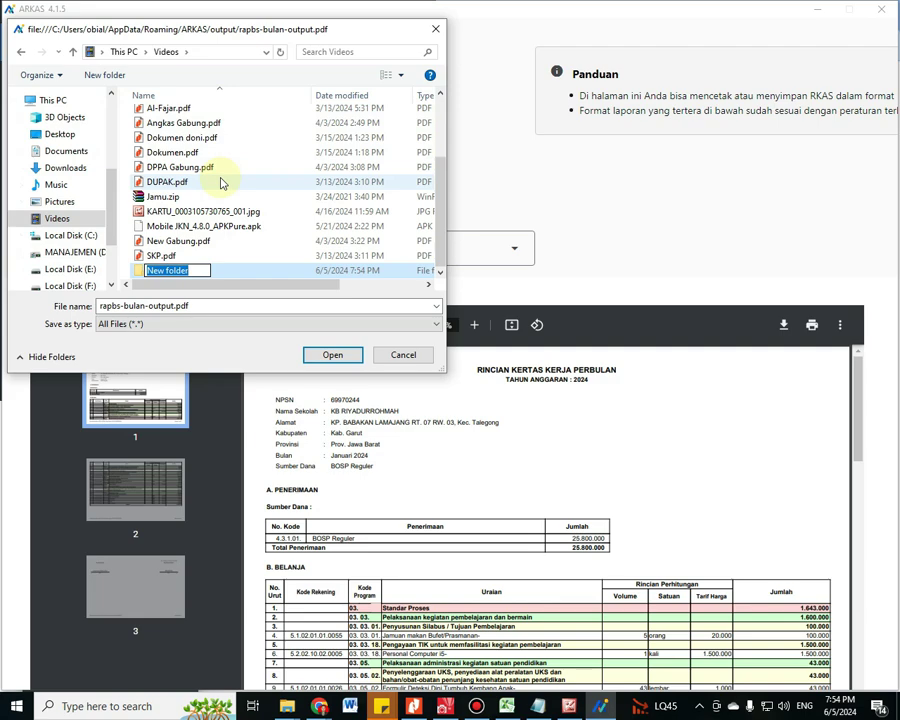
type("R")
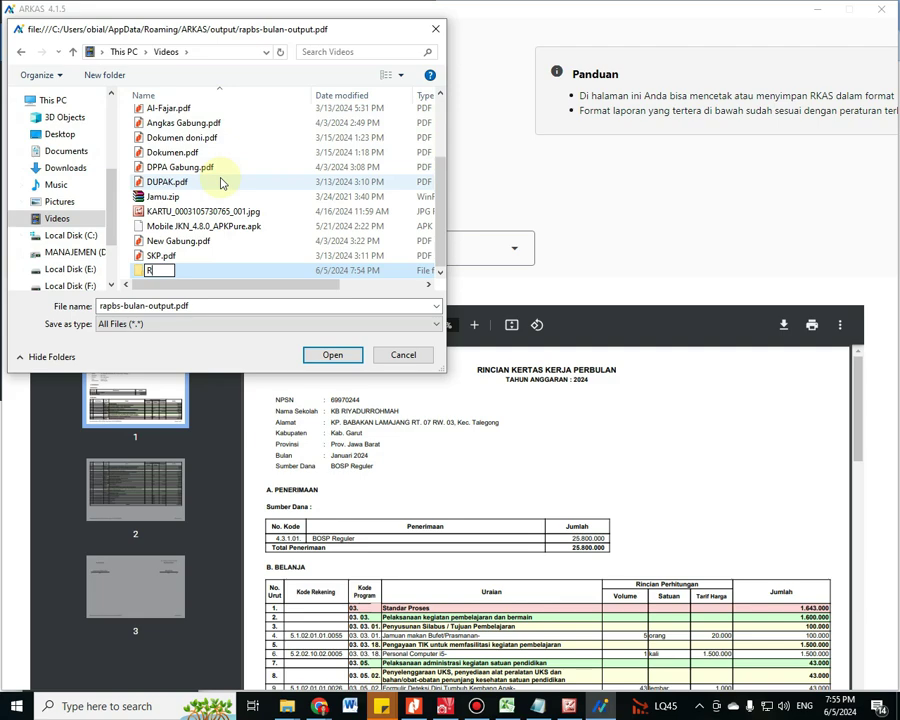
type("KAS Riyadu")
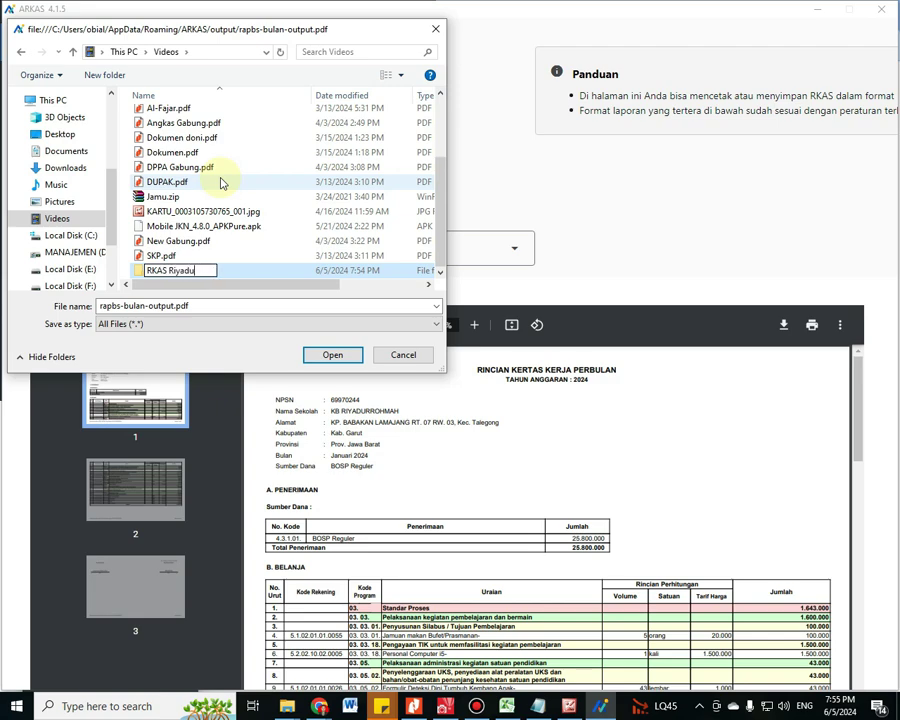
type("rrohamh")
key("BackSpace")
key("BackSpace")
key("BackSpace")
type("mag")
key("BackSpace")
type("h")
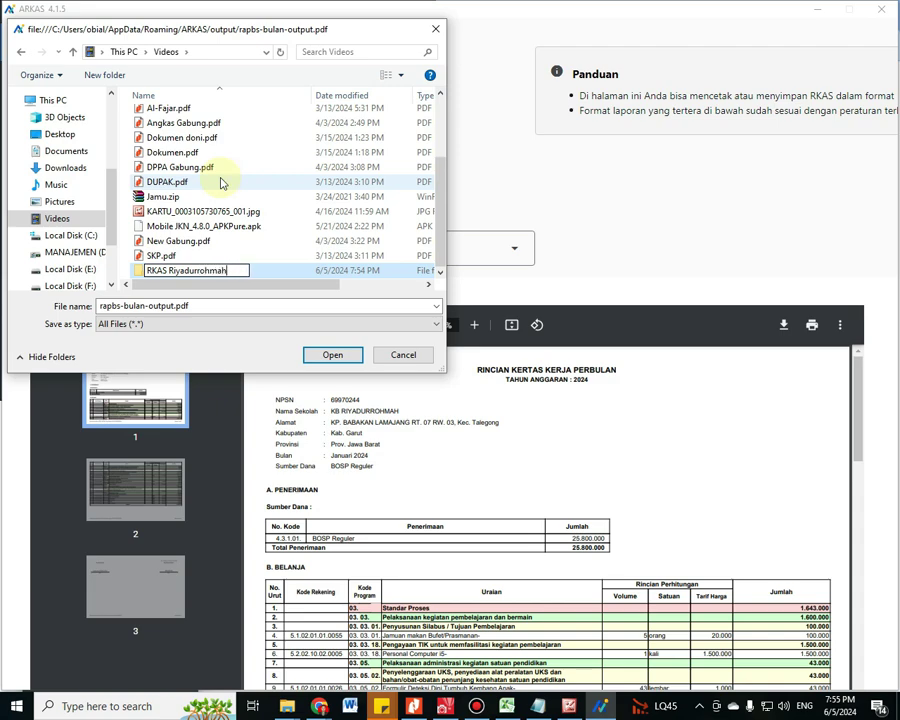
key("Return")
key("Return")
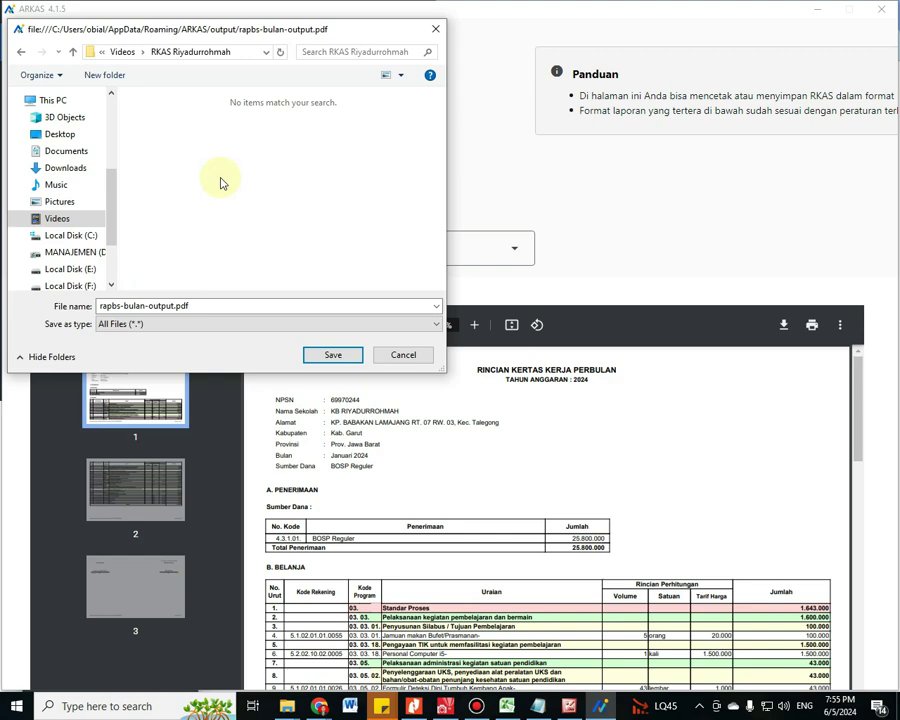
Save the January report there with the file name 'Januari'
left_click(228, 304)
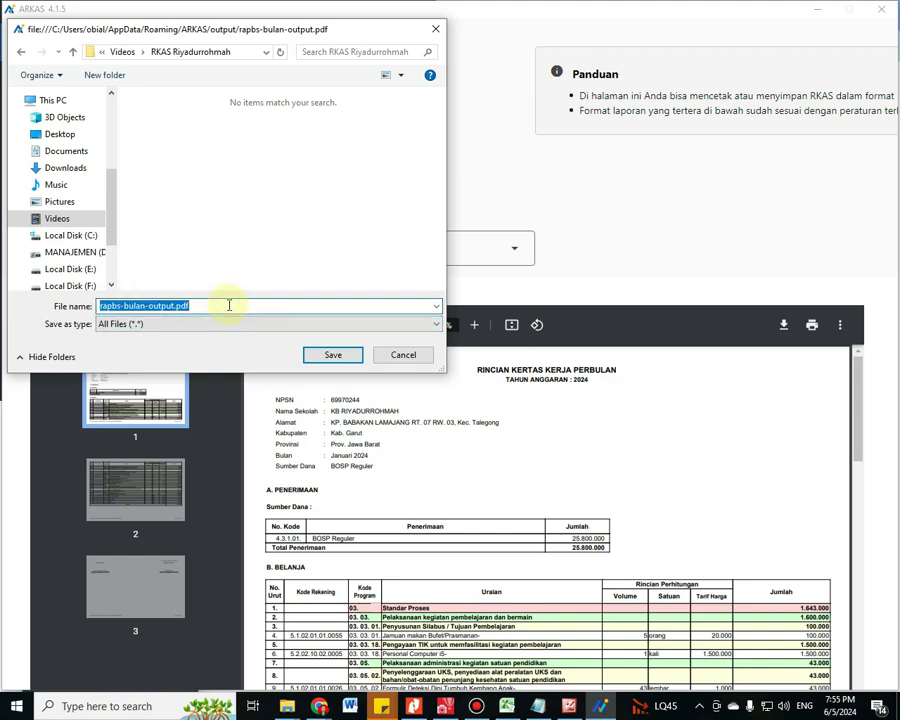
type("Januari")
key("Return")
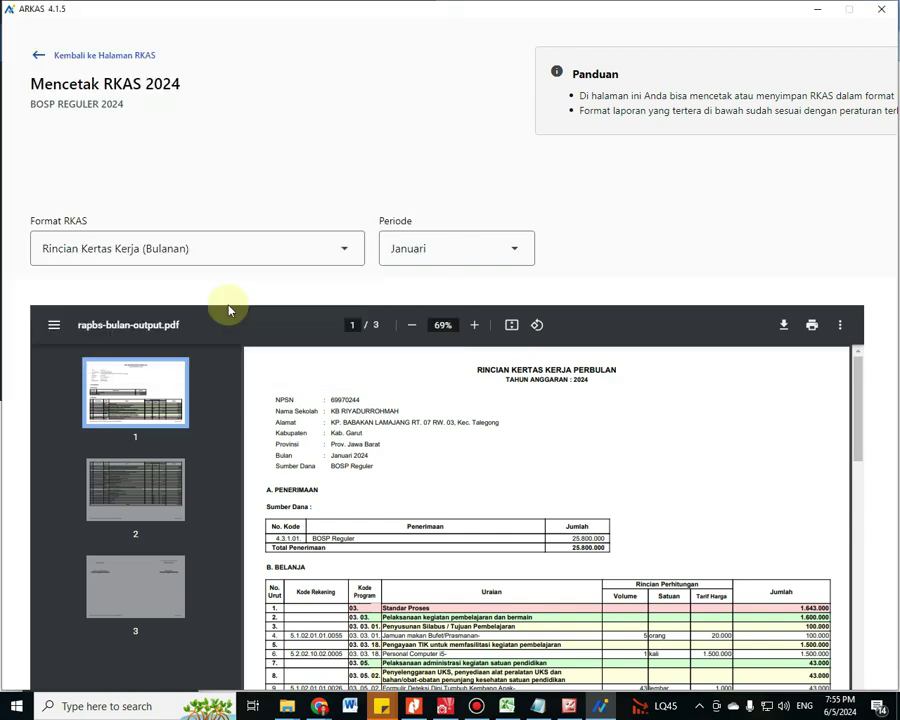
Switch the report Periode to Februari and download its PDF
left_click(514, 247)
left_click(439, 328)
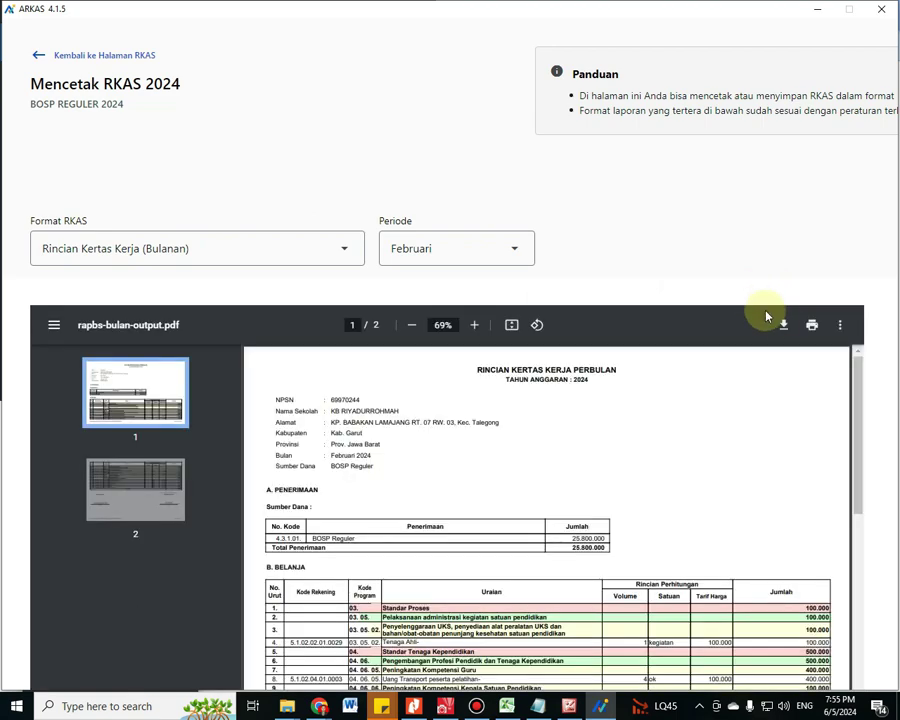
left_click(781, 325)
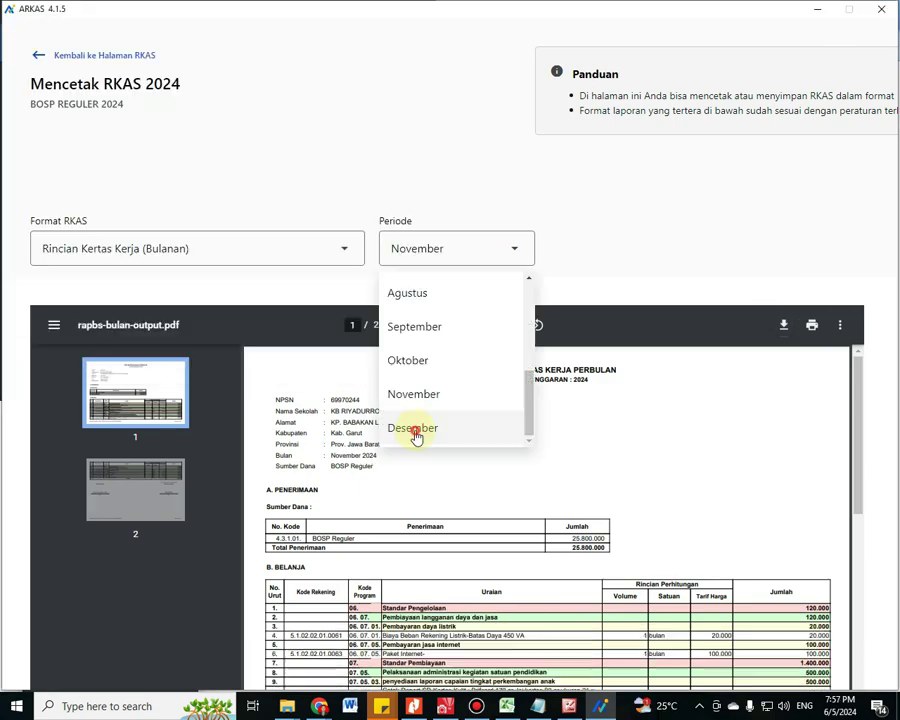
Switch the Periode to Desember and save its PDF as 'Desember'
left_click(414, 430)
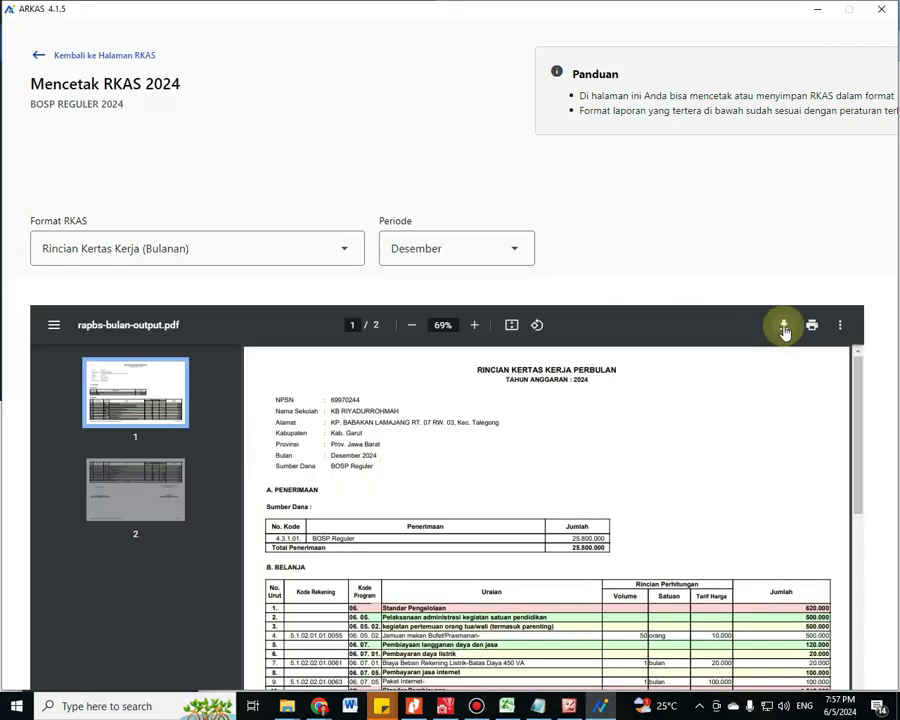
left_click(784, 326)
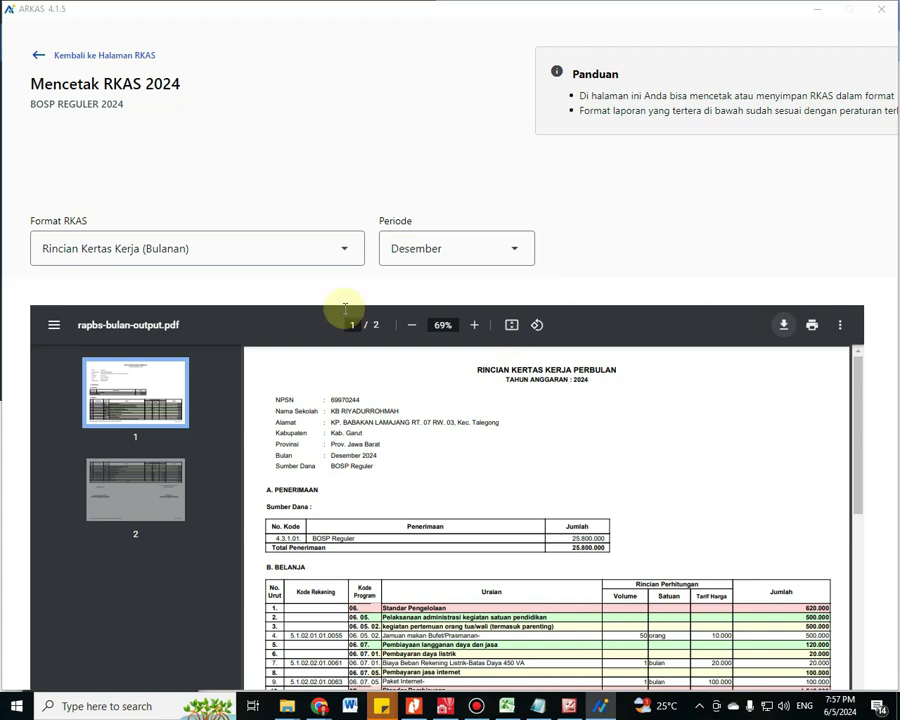
type("Desember")
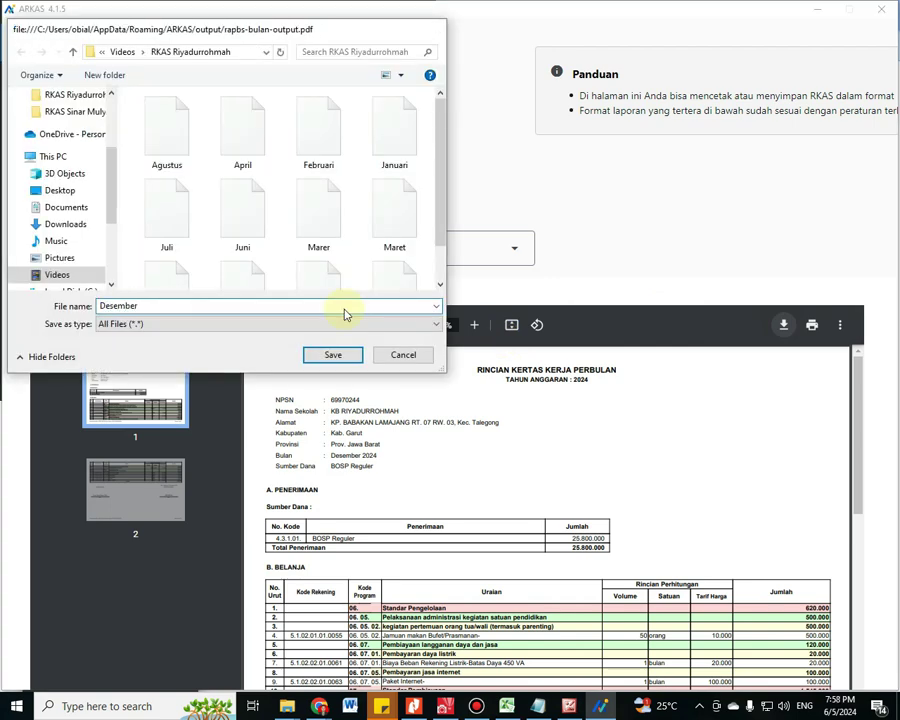
key("Return")
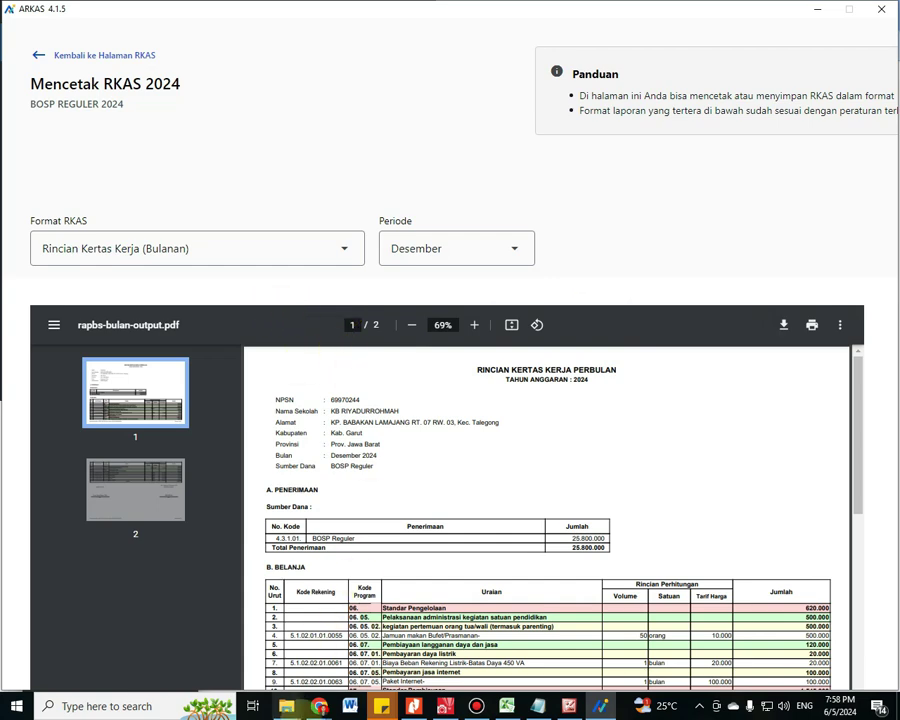
Open the RKAS Riyadurrohmah folder and sort the month files by date, ascending
left_click(286, 706)
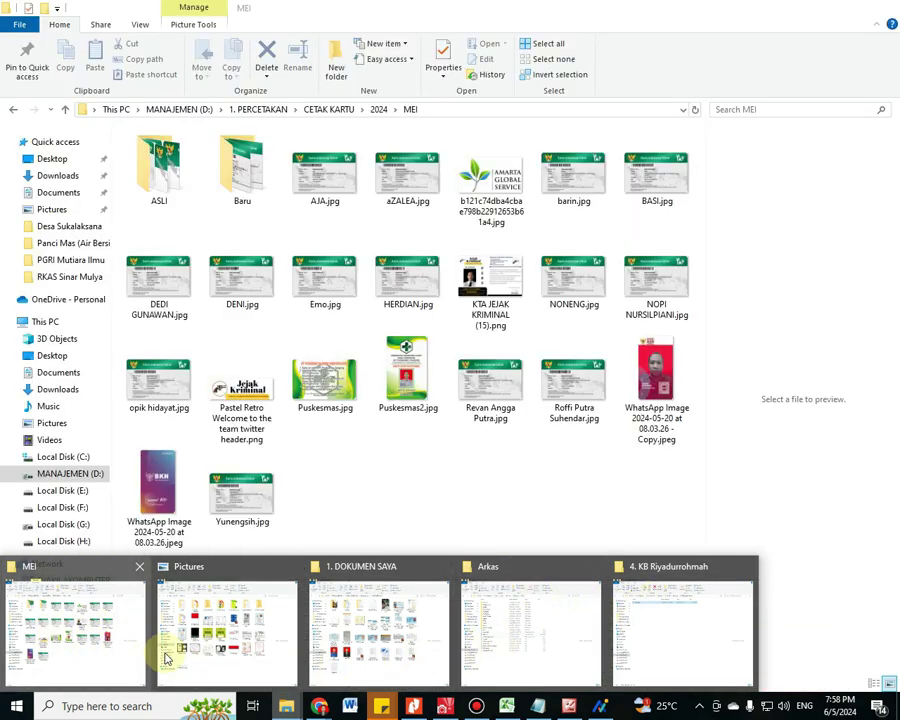
left_click(110, 645)
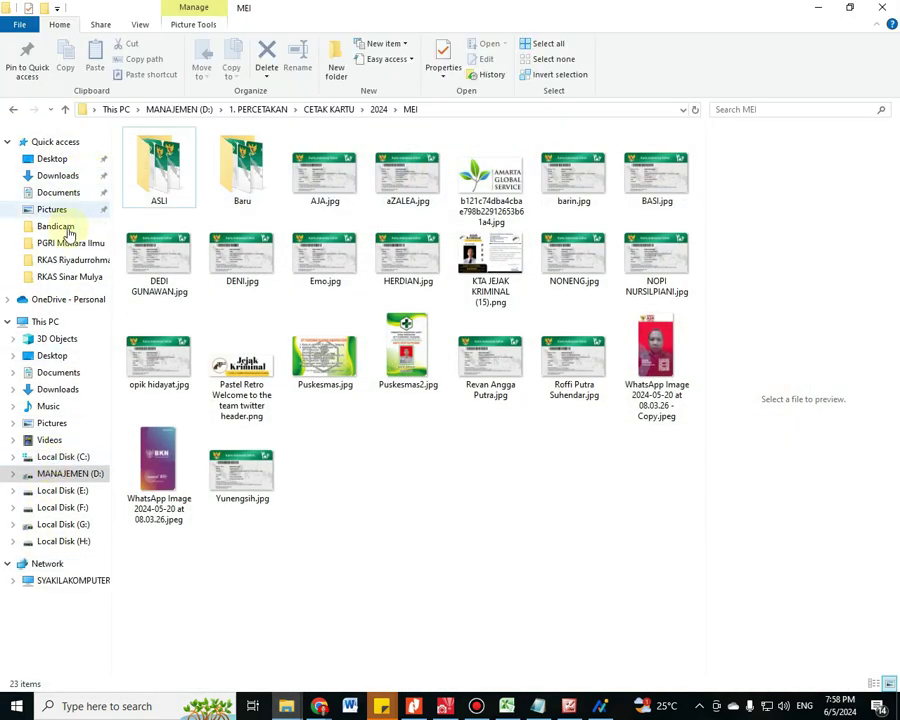
left_click(64, 262)
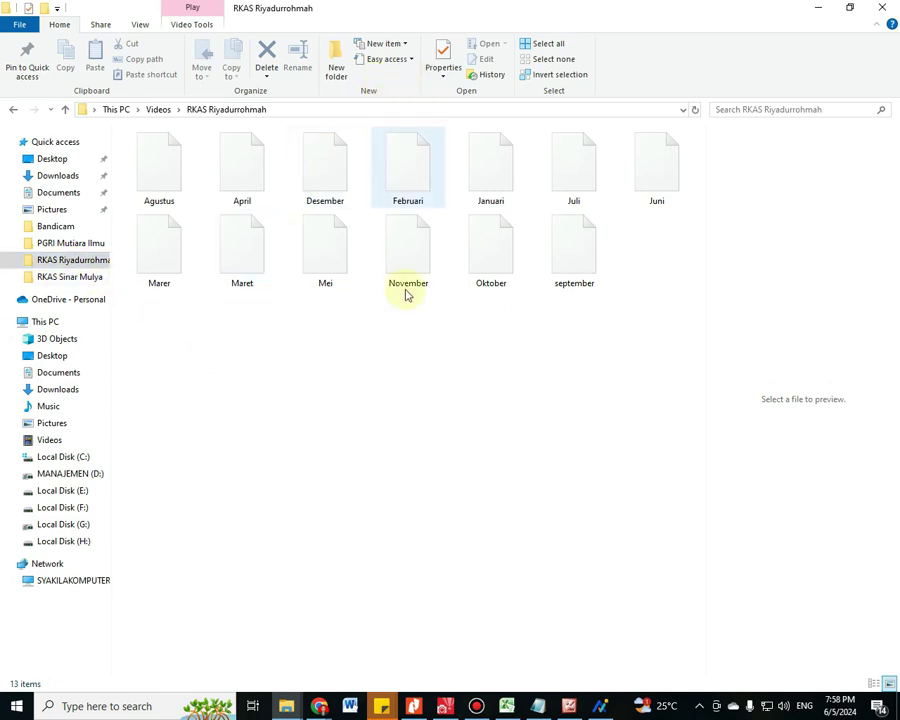
left_click(402, 356)
right_click(404, 357)
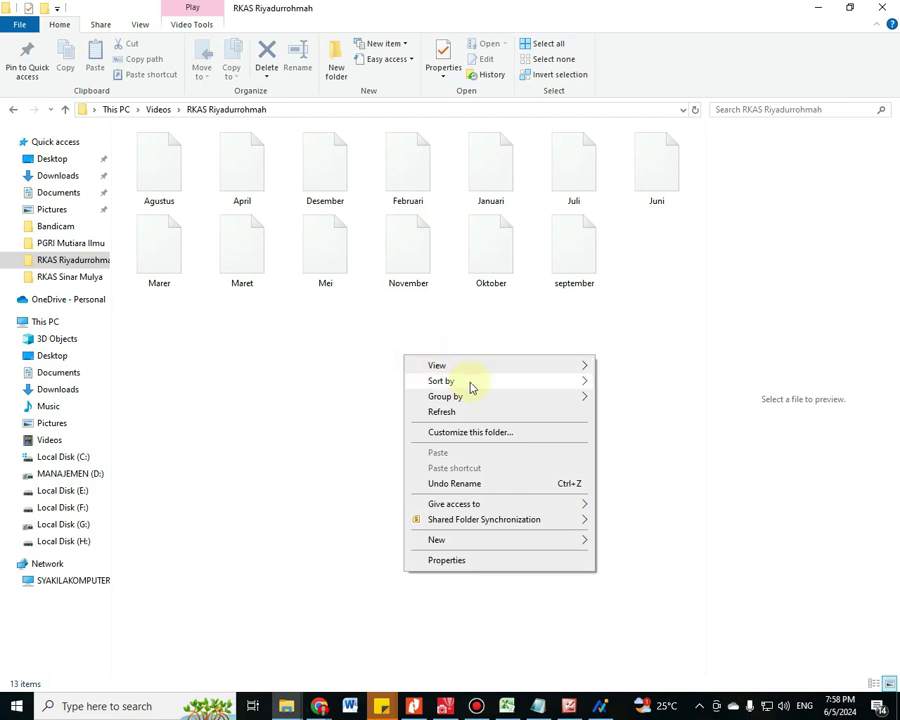
mouse_move(576, 384)
left_click(622, 399)
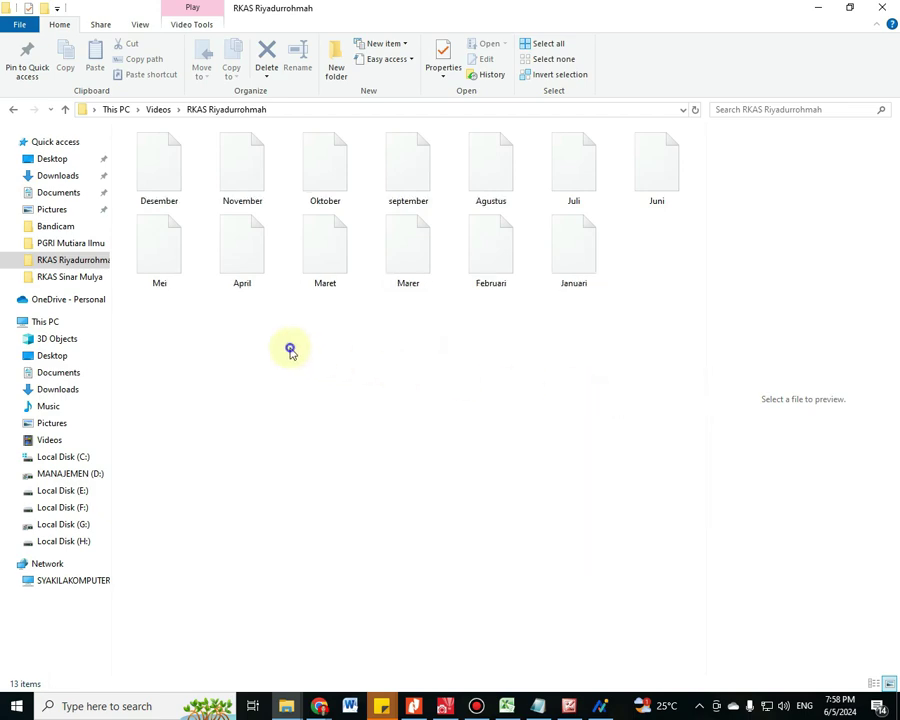
right_click(290, 351)
mouse_move(337, 374)
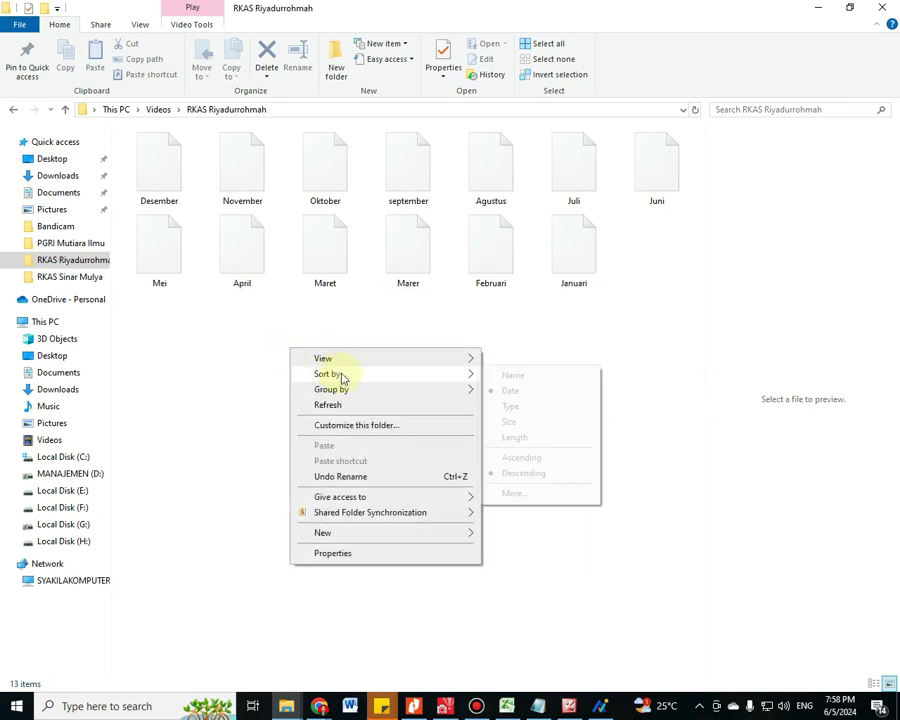
left_click(526, 395)
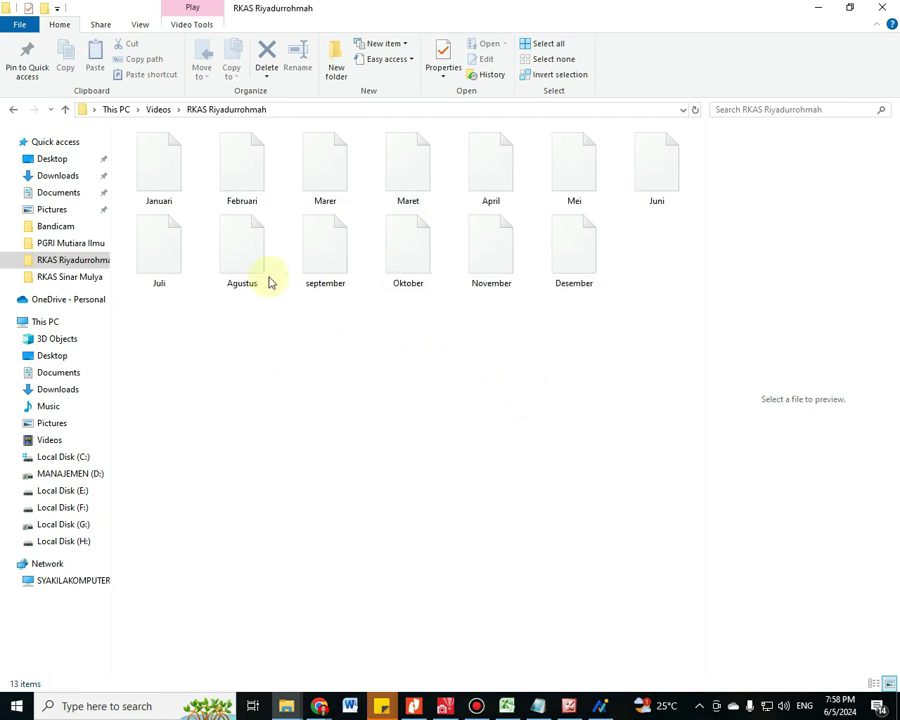
Rename the Januari and Februari files to Januari.pdf and Februari.pdf
left_click(174, 203)
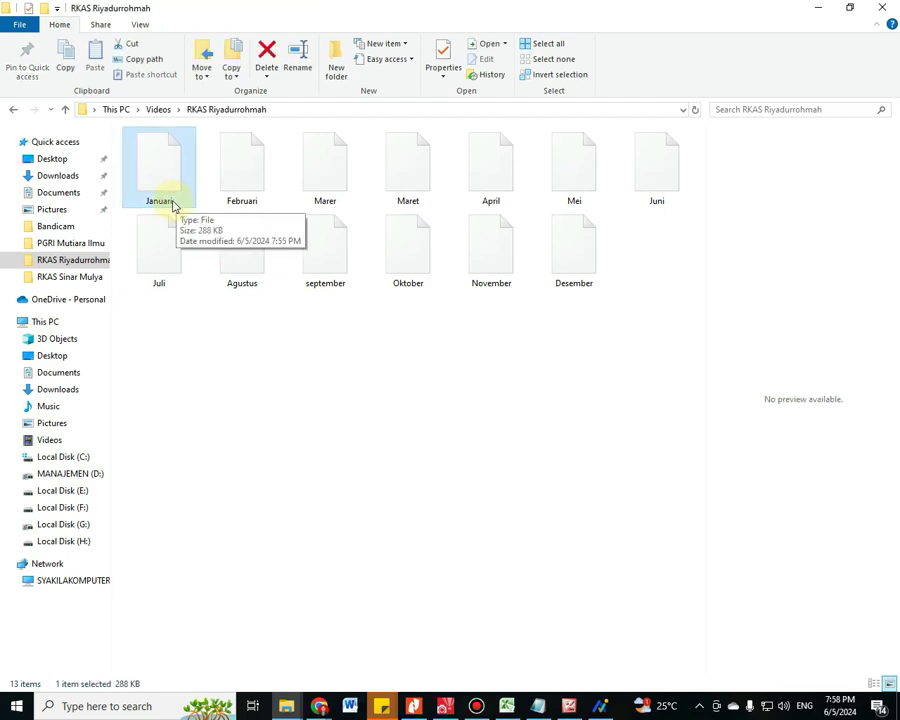
left_click(160, 201)
left_click(175, 201)
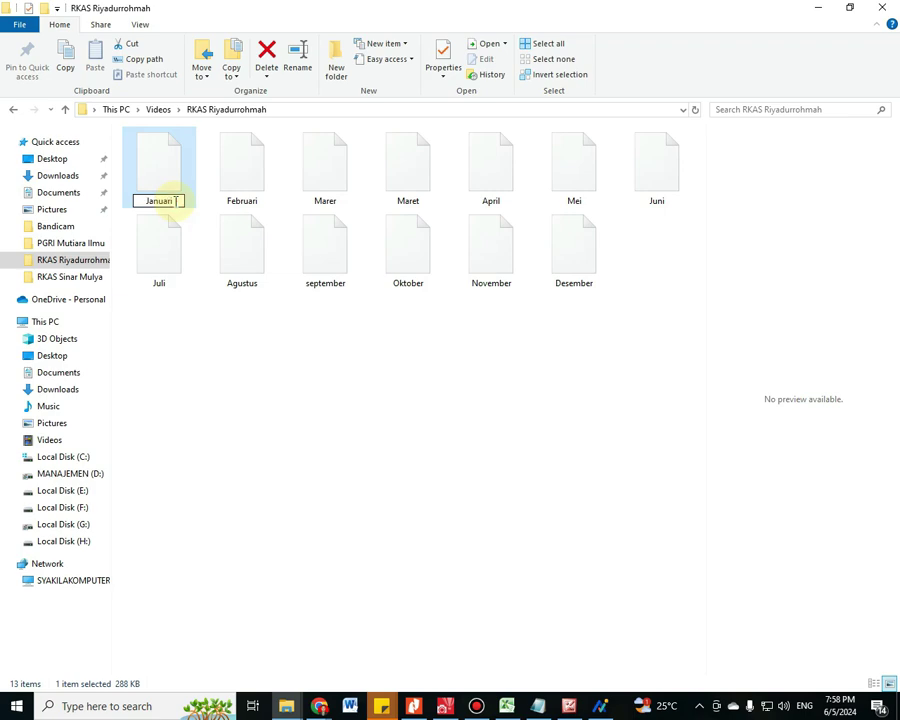
type(".pdf")
key("Return")
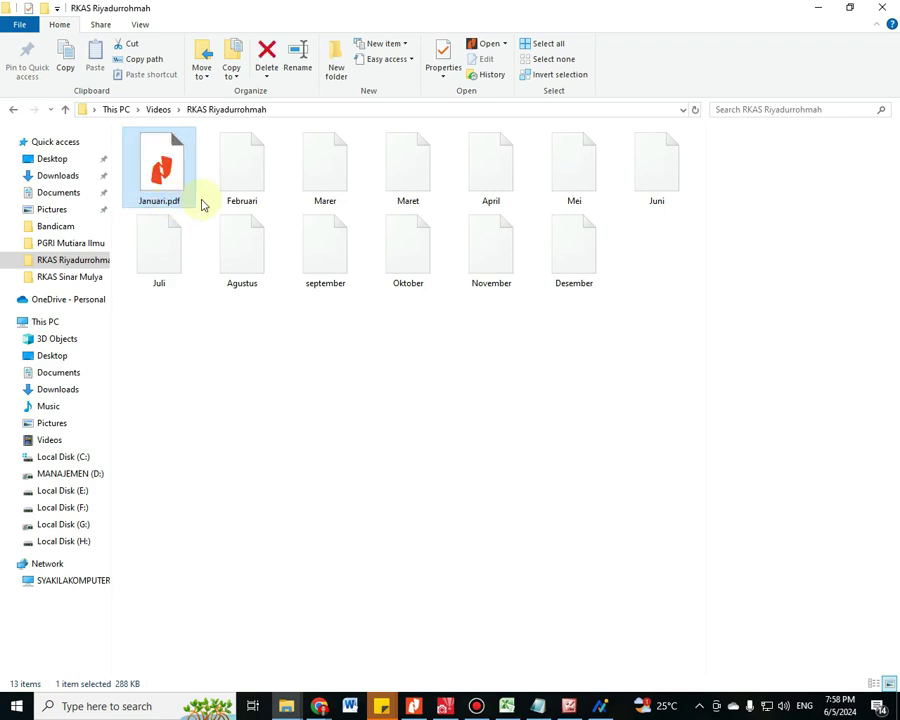
left_click(238, 206)
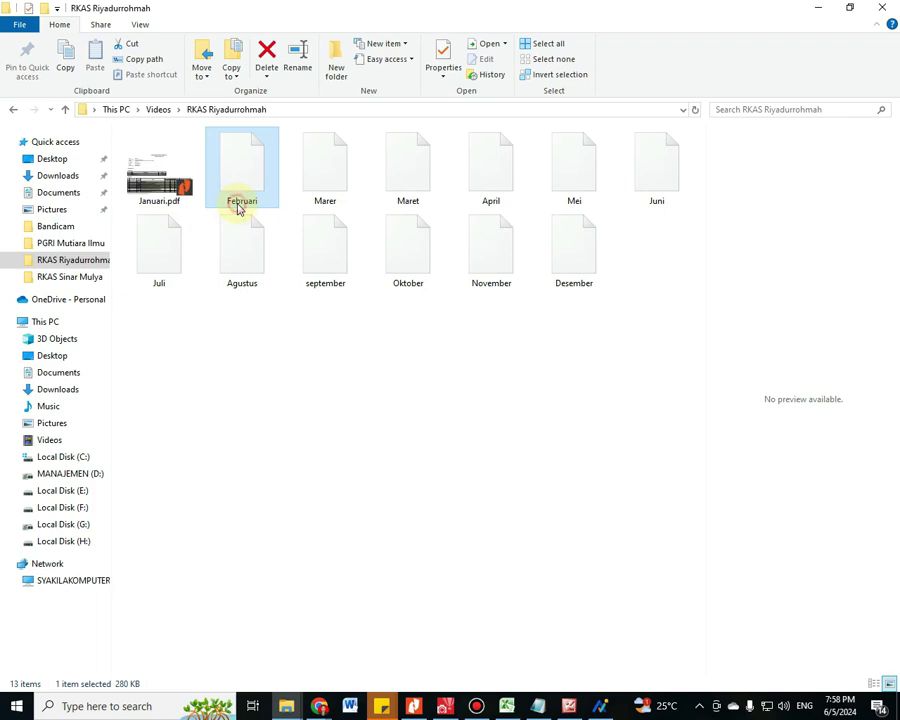
left_click(238, 206)
left_click(263, 202)
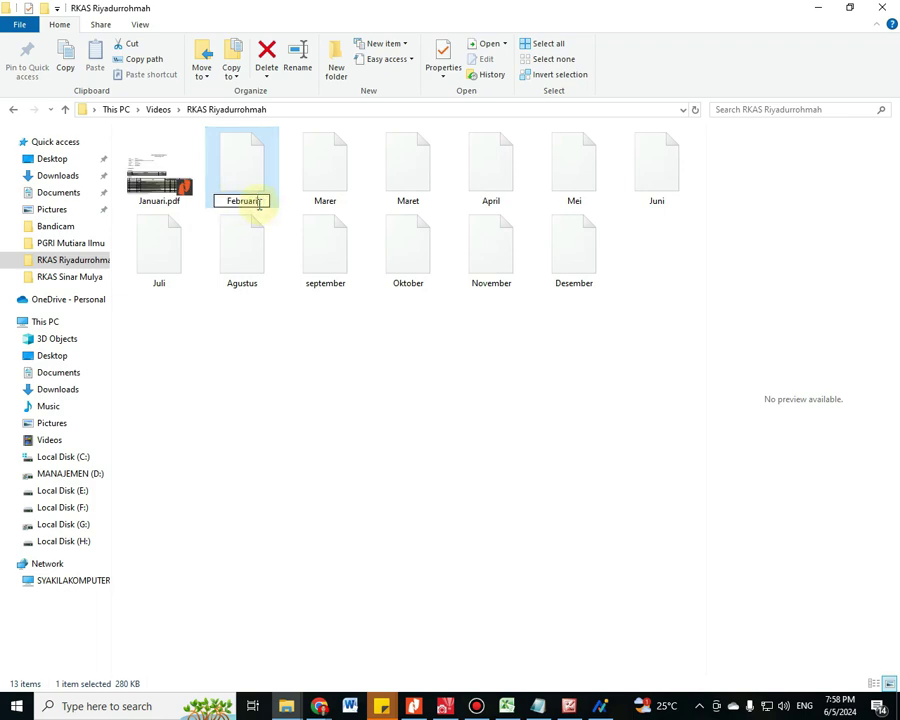
type(".pdf")
key("Return")
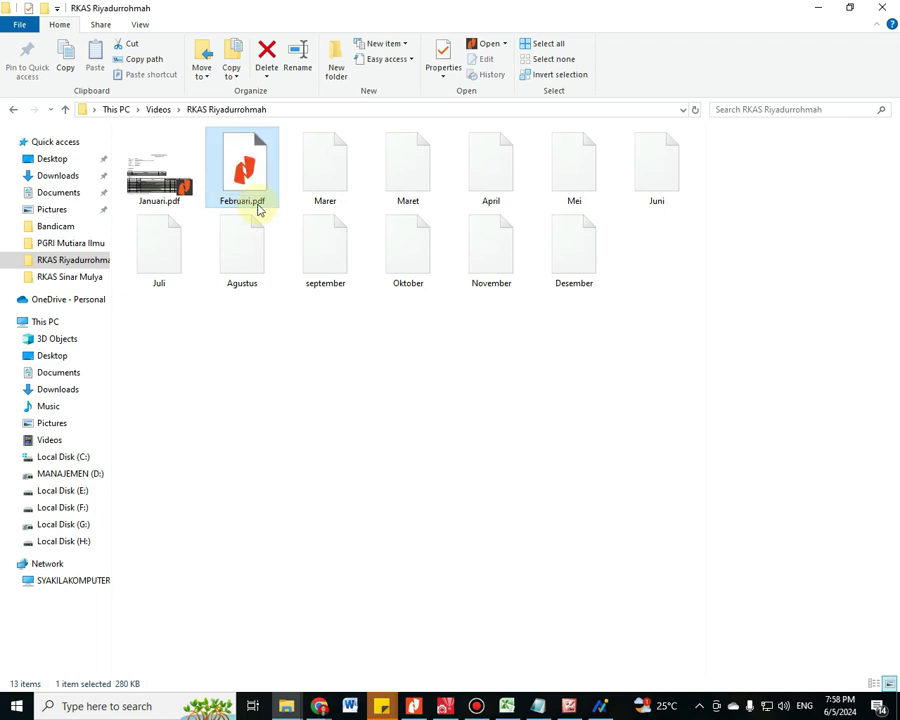
Delete the misspelled Marer file and add the .pdf extension to Maret and April
key("Right")
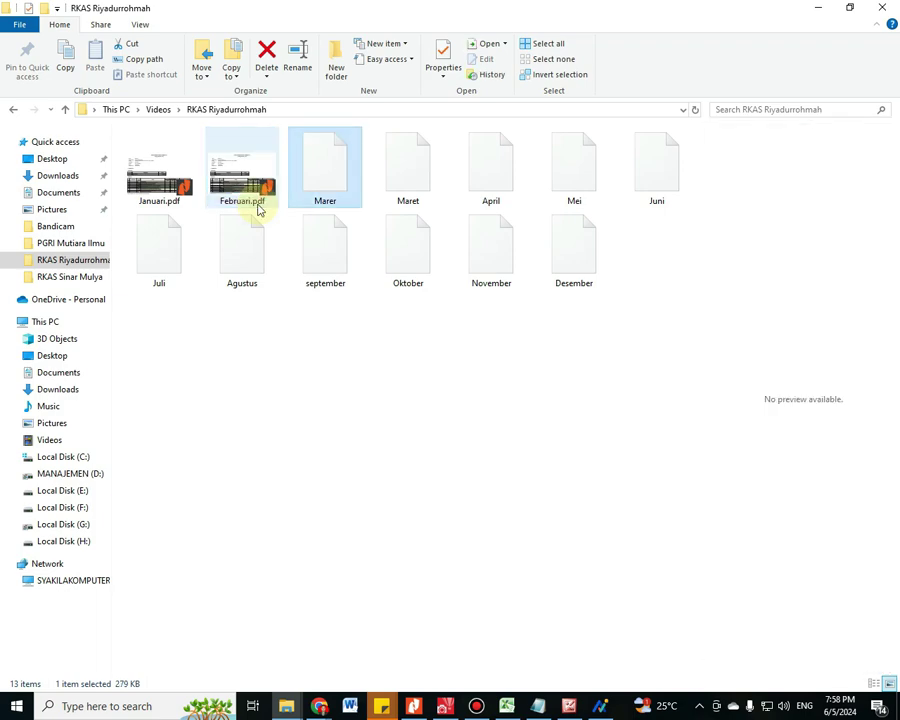
key("Delete")
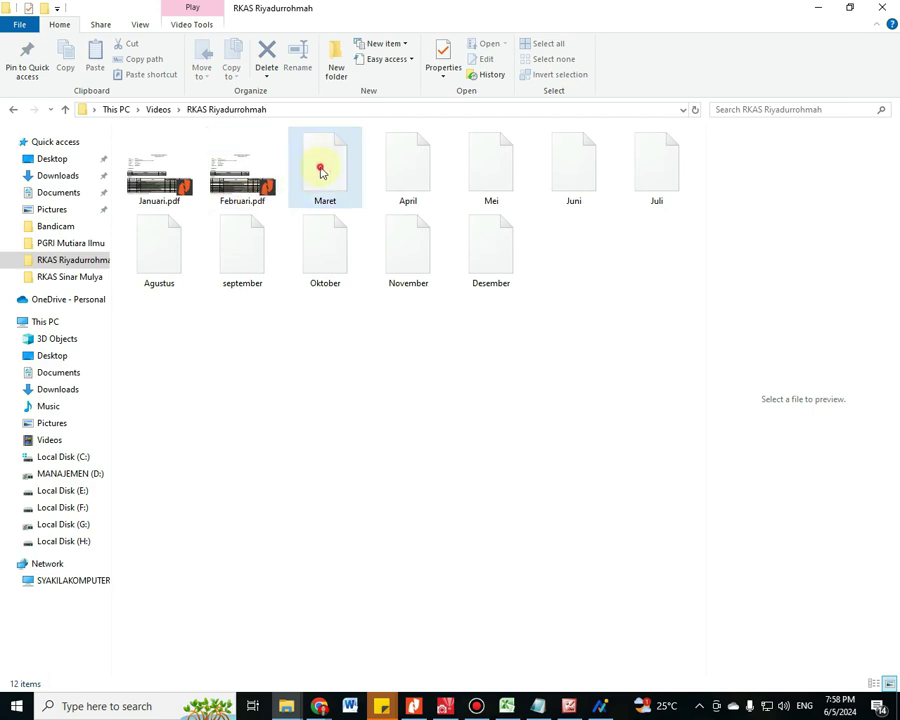
left_click(321, 170)
key("F2")
key("Escape")
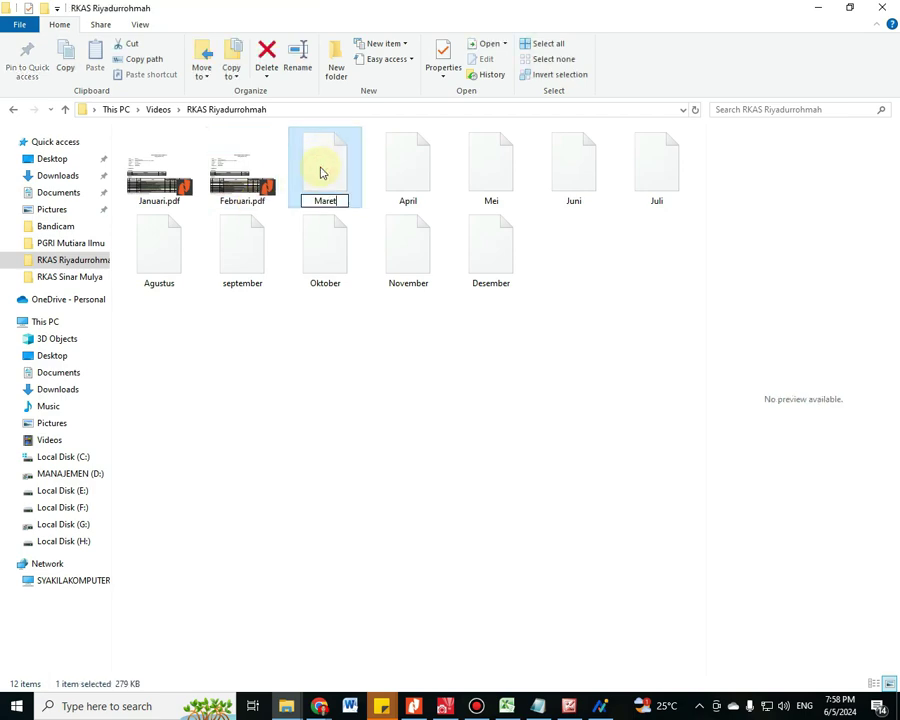
type("pdf")
key("Return")
key("Right")
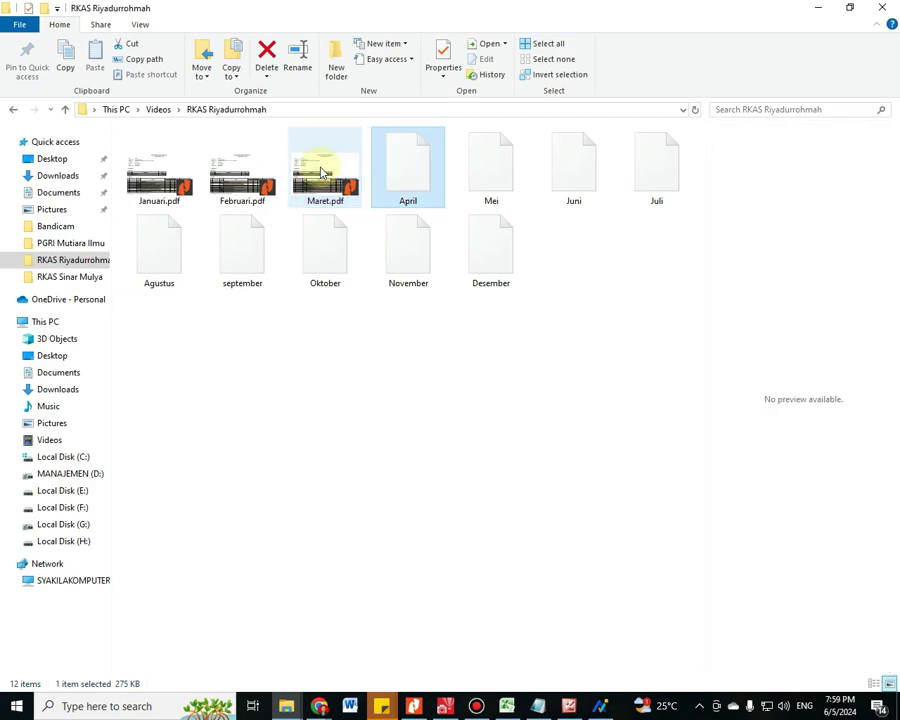
key("F2")
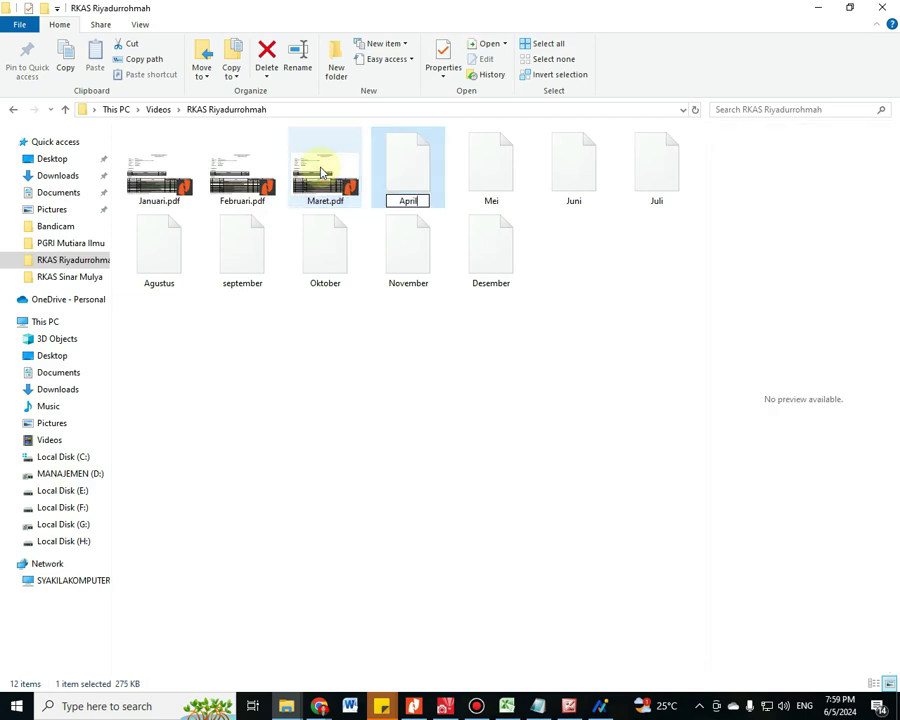
type(".pdf")
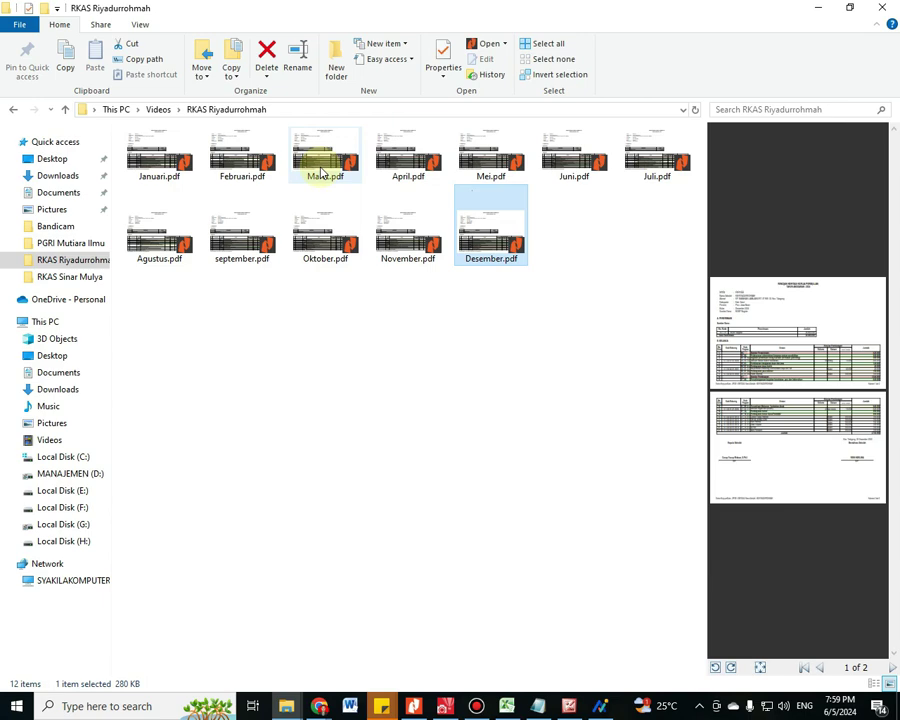
Check the Aktivasi BKU step in the BOSP reporting notes, then return to ARKAS's RKAS printing page
left_click(292, 376)
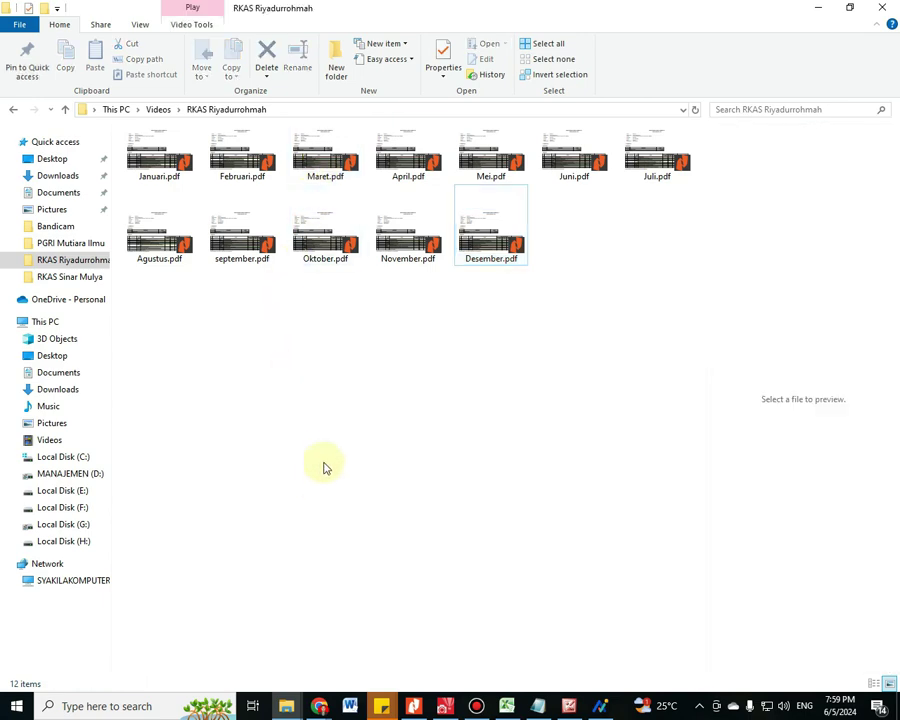
left_click(530, 706)
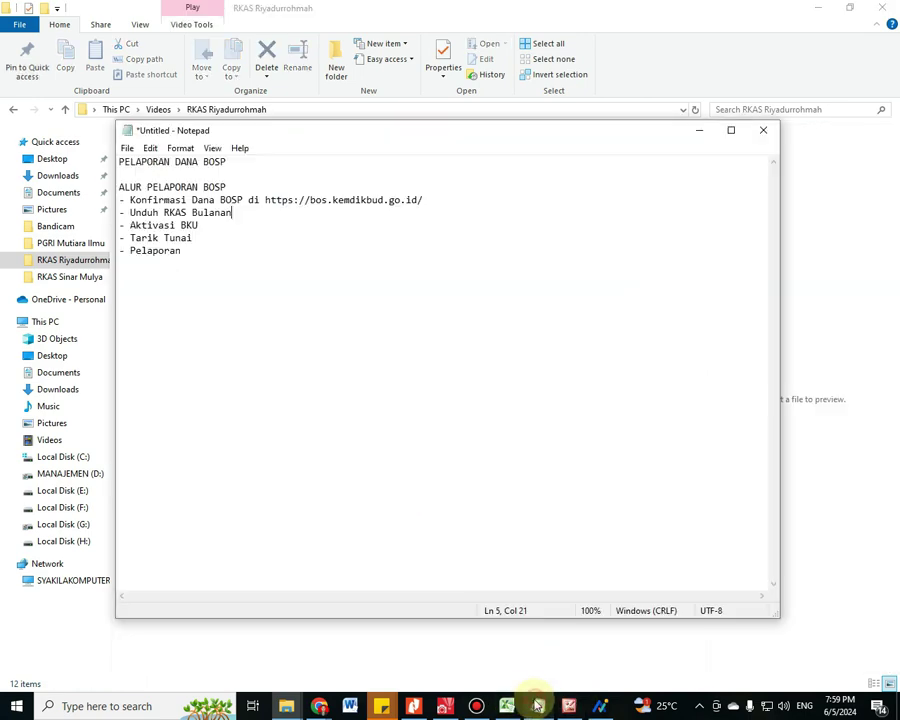
left_click(193, 264)
left_click(186, 226)
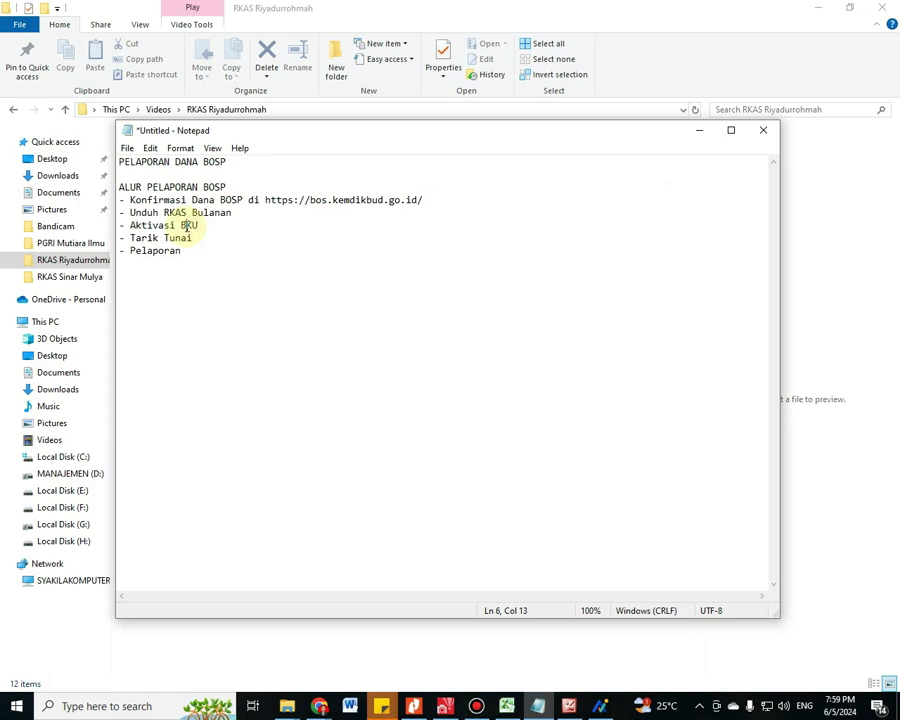
left_click(597, 706)
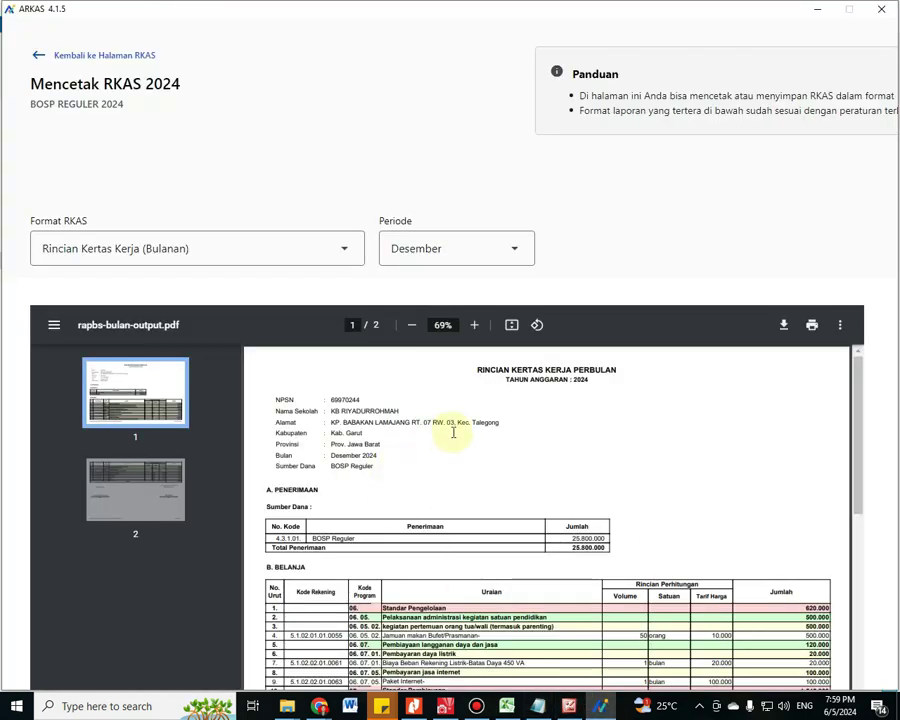
Go back through the RKAS and budgeting pages to the Penatausahaan section
left_click(91, 60)
left_click(91, 62)
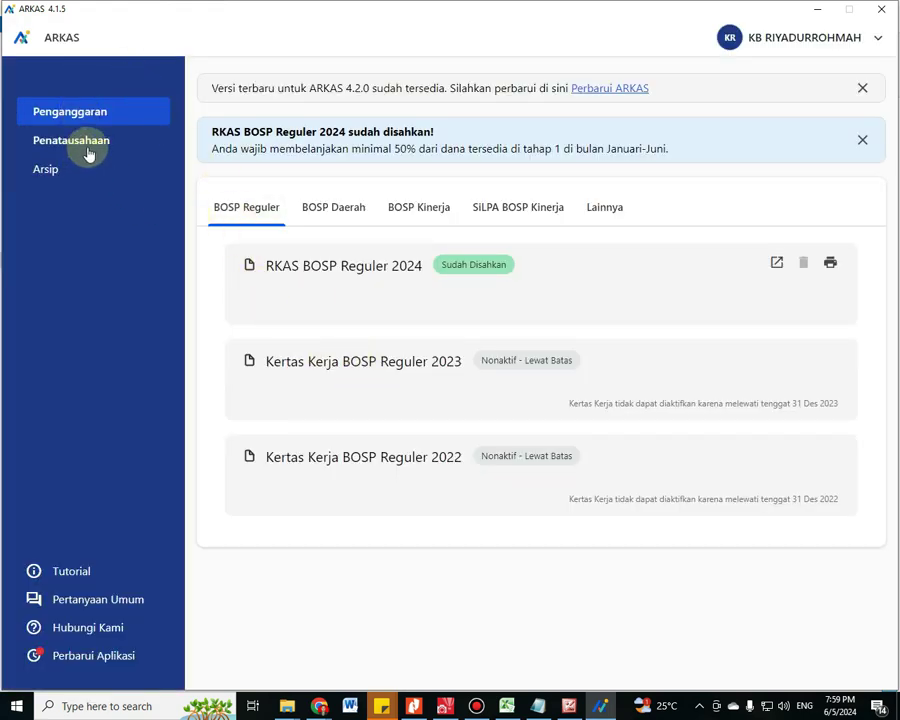
left_click(88, 153)
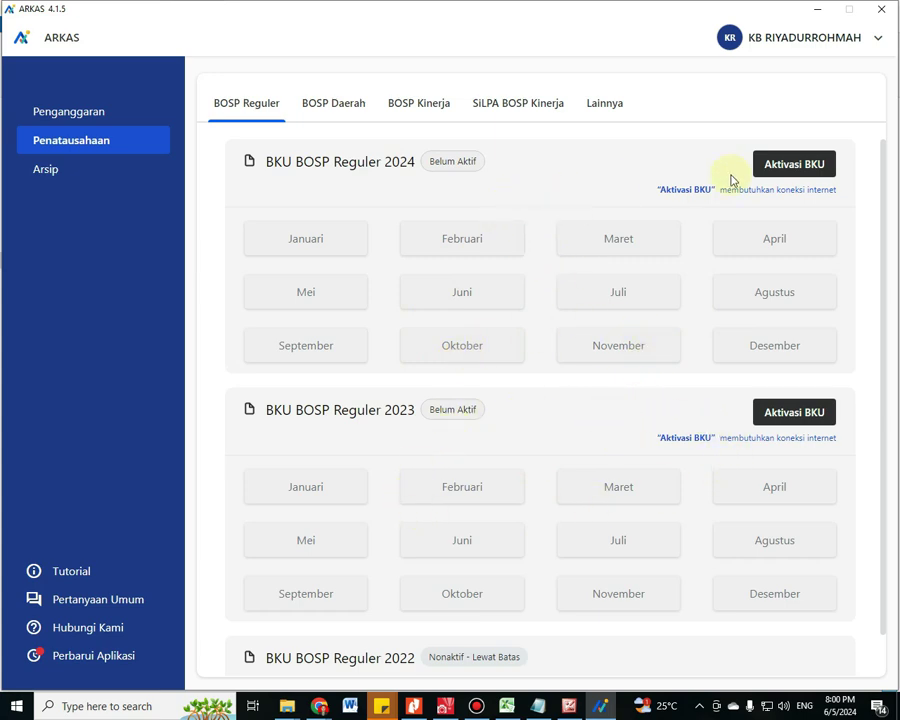
Confirm the Rp 12.900.000 Tahap 1 fund receipt against the BOS website and activate the 2024 BKU
left_click(783, 166)
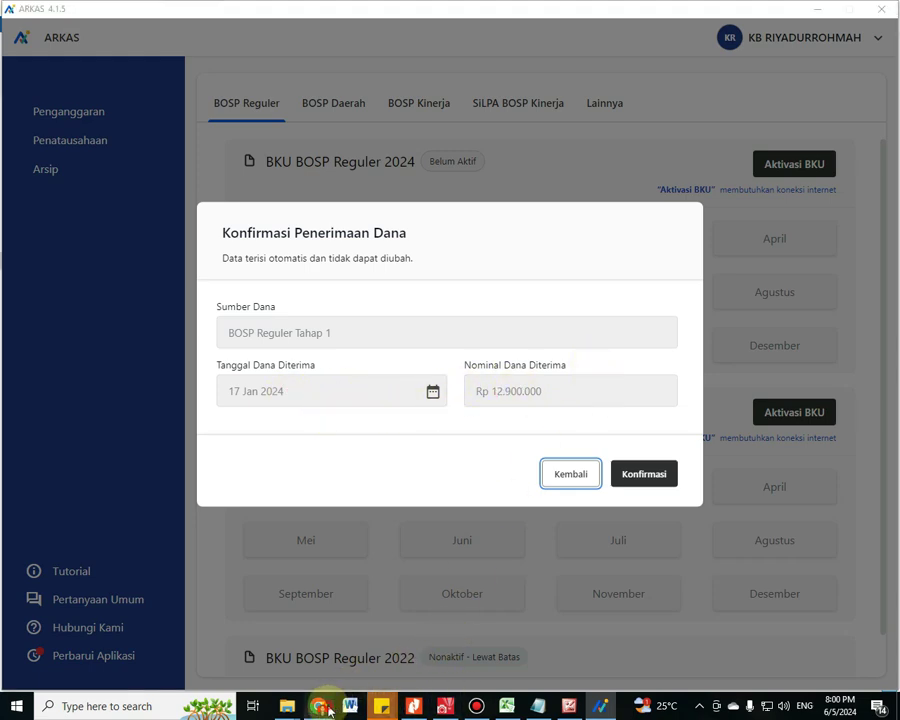
mouse_move(322, 706)
left_click(201, 450)
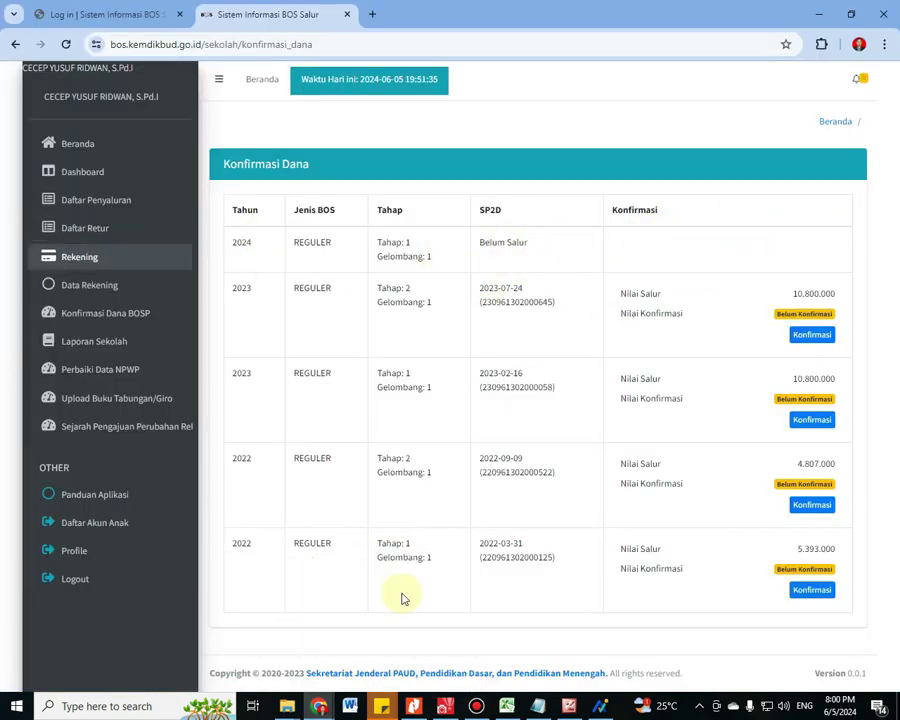
left_click(600, 707)
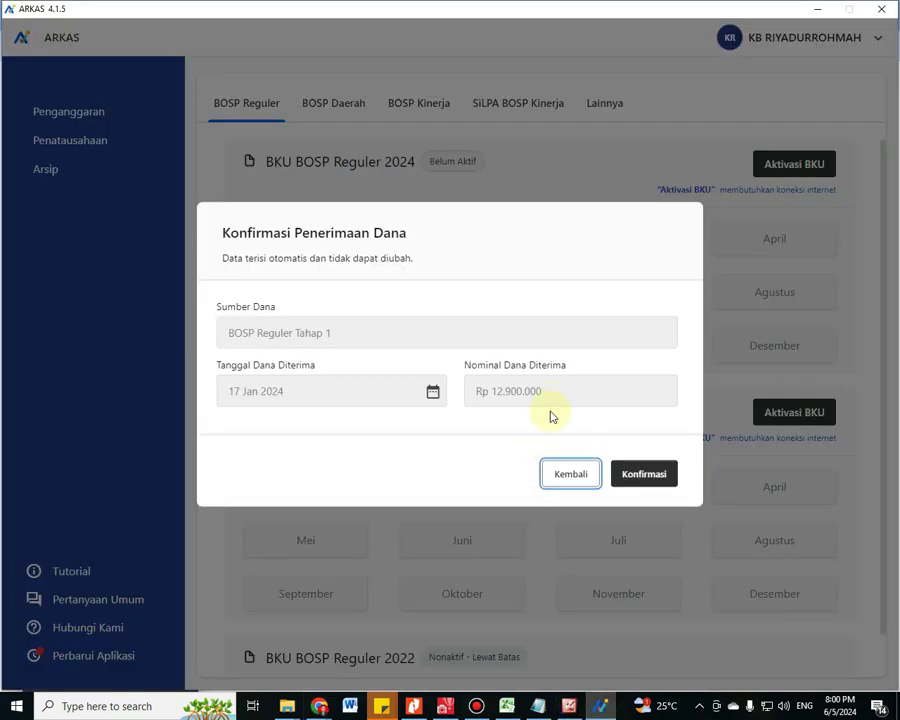
left_click(643, 479)
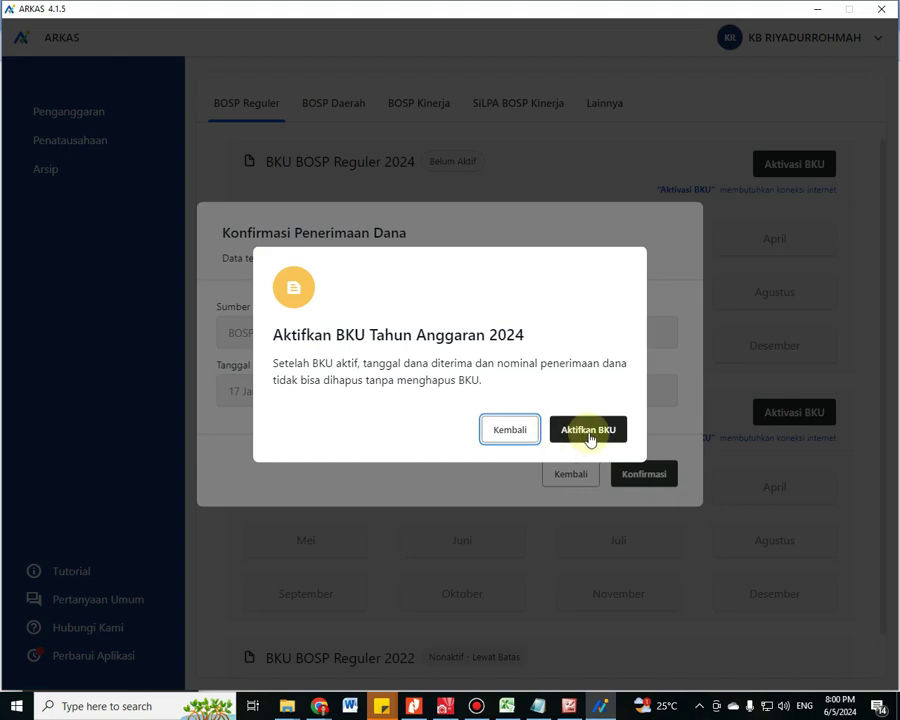
left_click(589, 432)
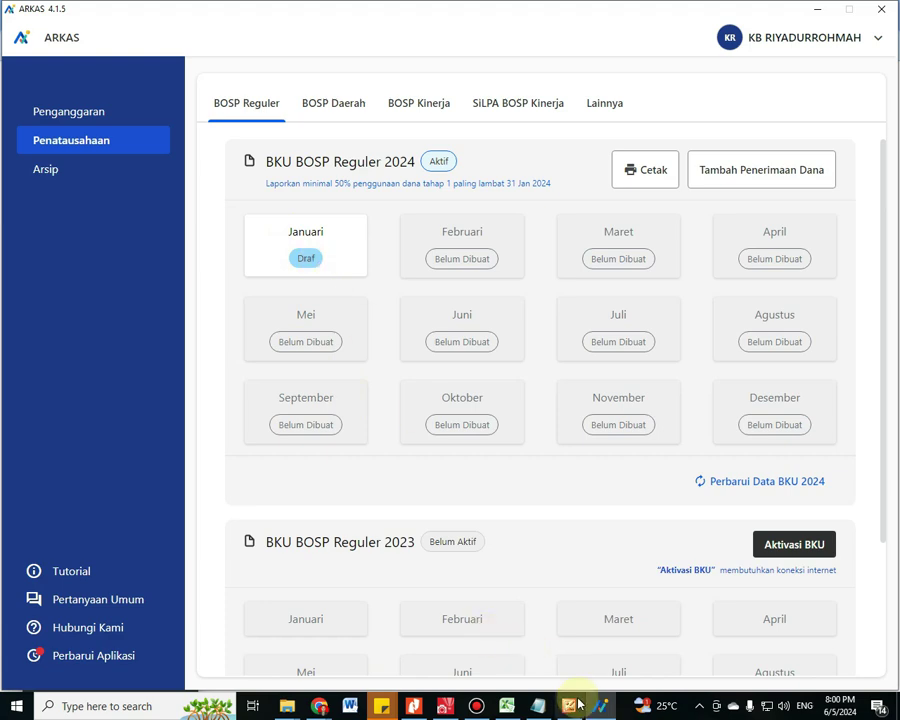
Open BKU Januari 2024 from its Draf badge and start a Tarik Tunai cash withdrawal
left_click(538, 706)
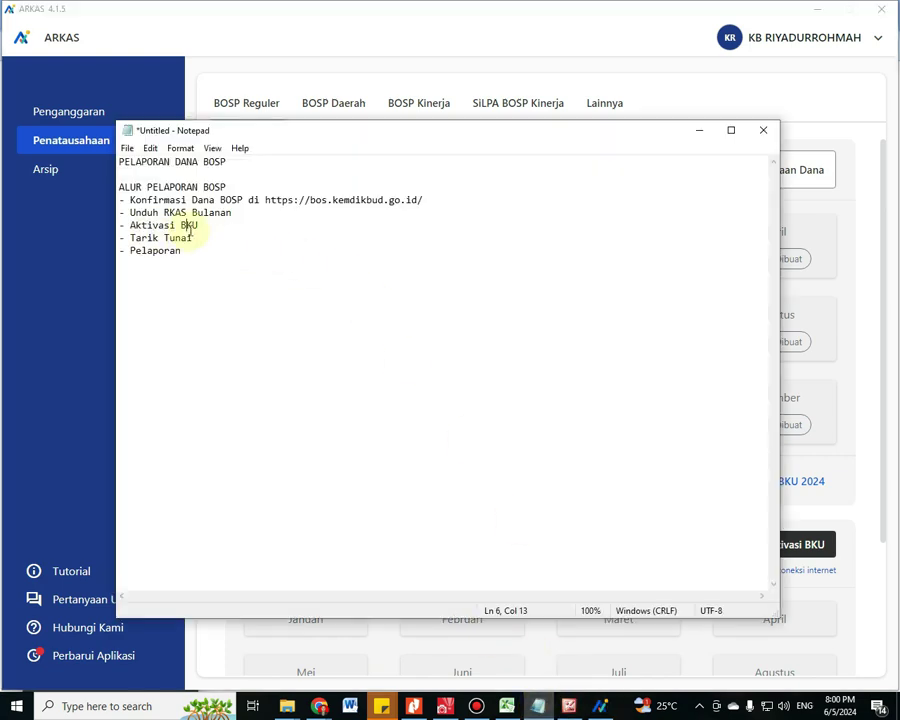
left_click(661, 104)
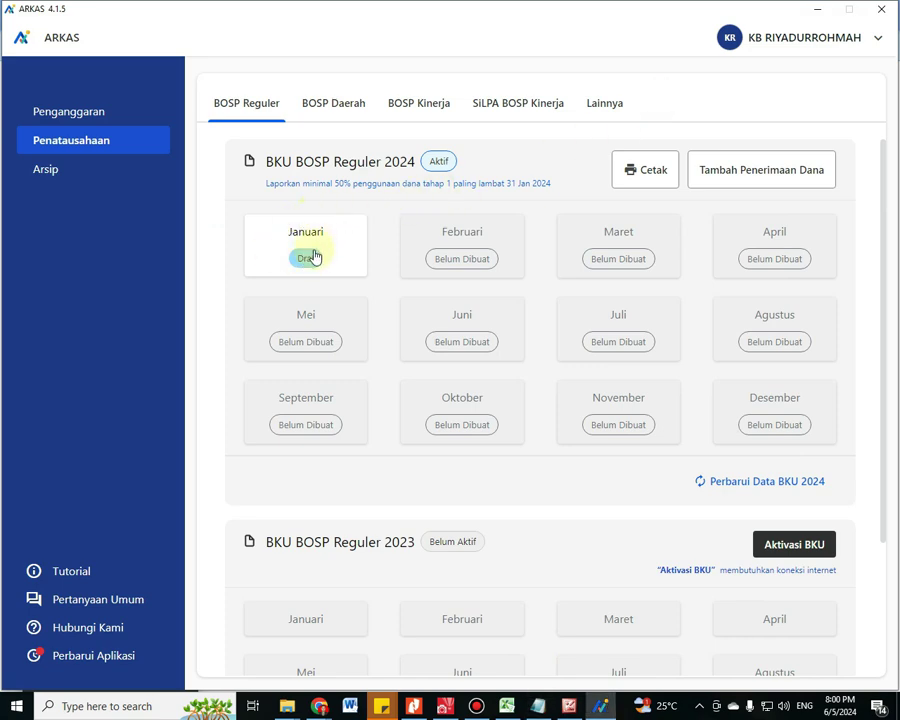
left_click(306, 259)
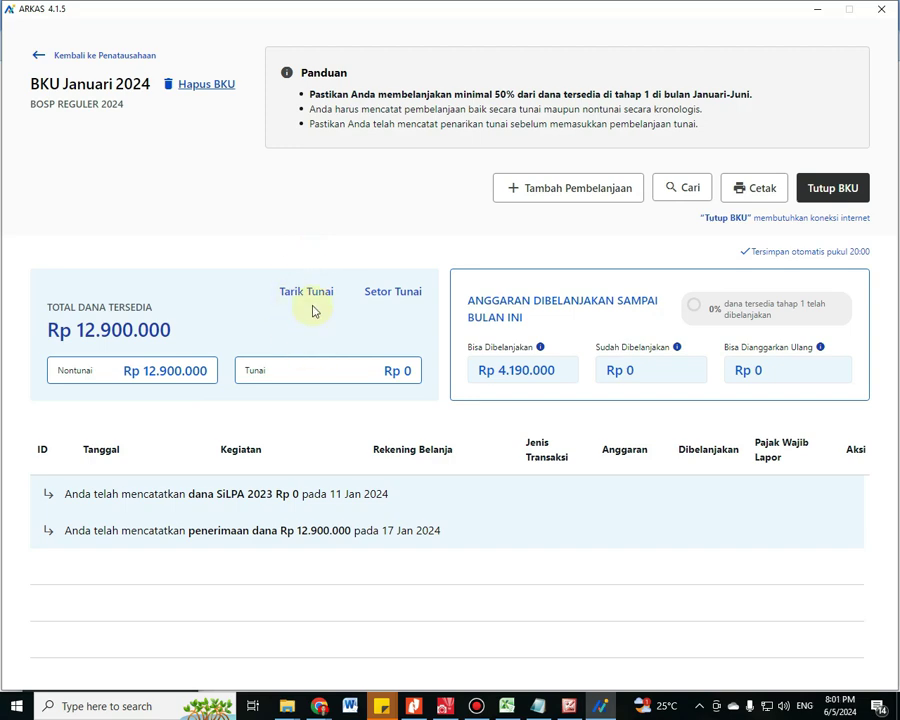
left_click(318, 296)
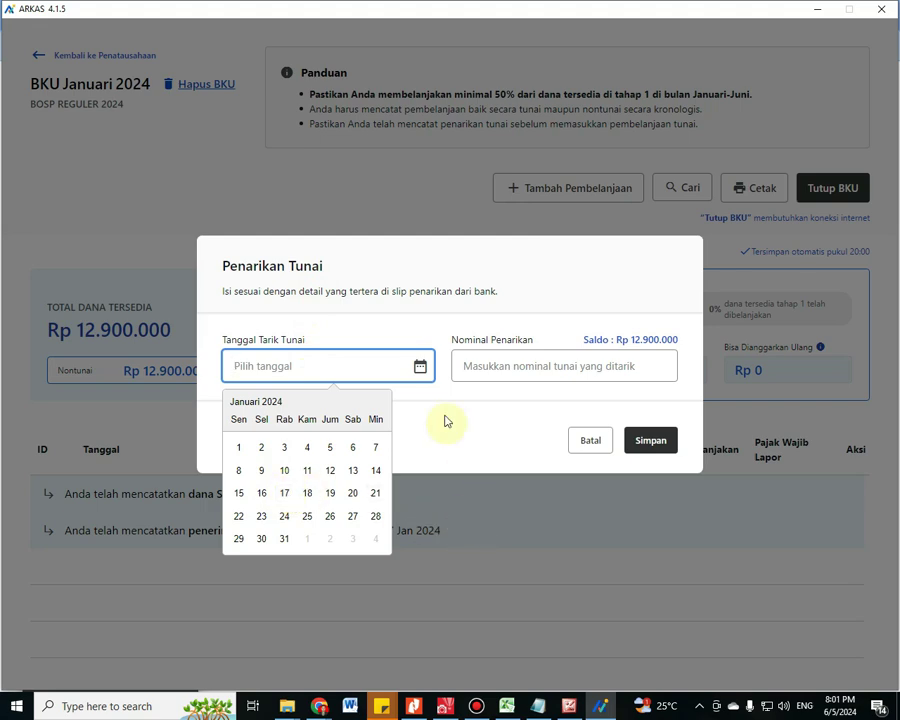
Set the withdrawal date to 29 Jan 2024, checked against cell AJ4 of the Data BOP 2024 sheet
left_click(458, 263)
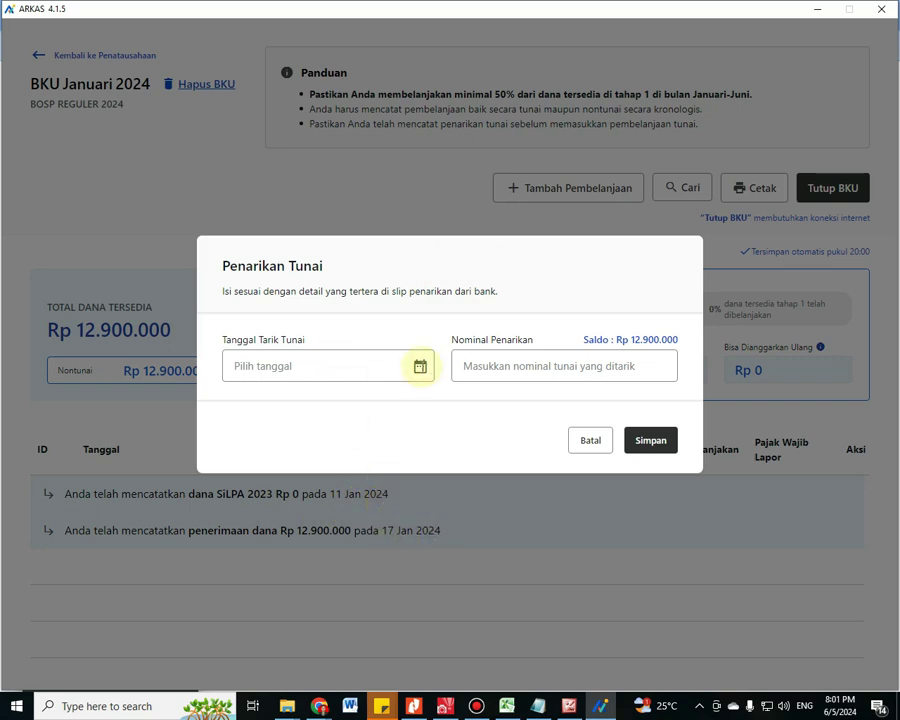
left_click(420, 366)
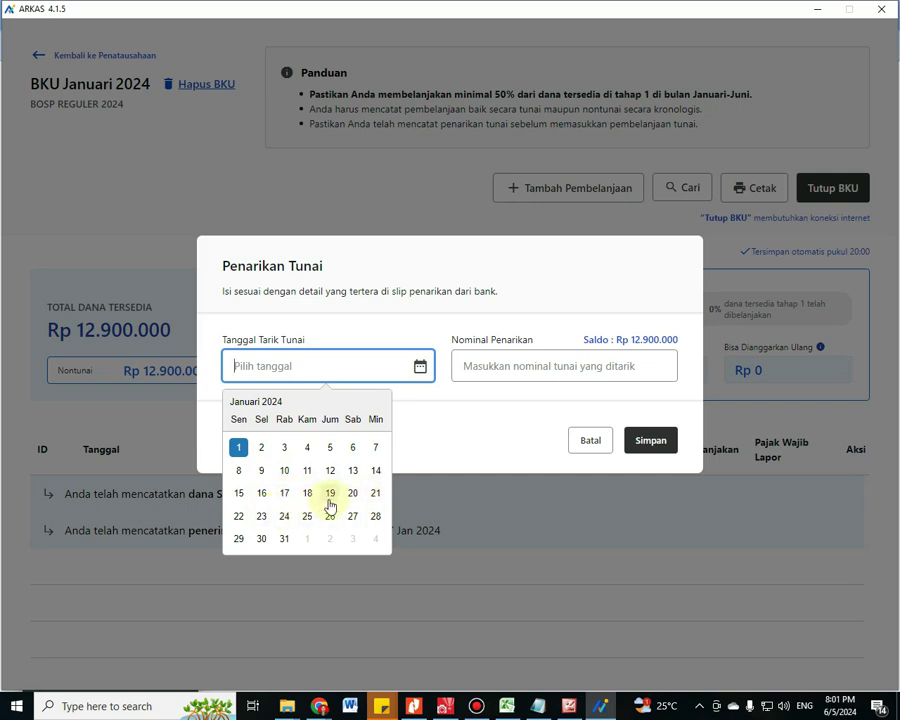
left_click(507, 706)
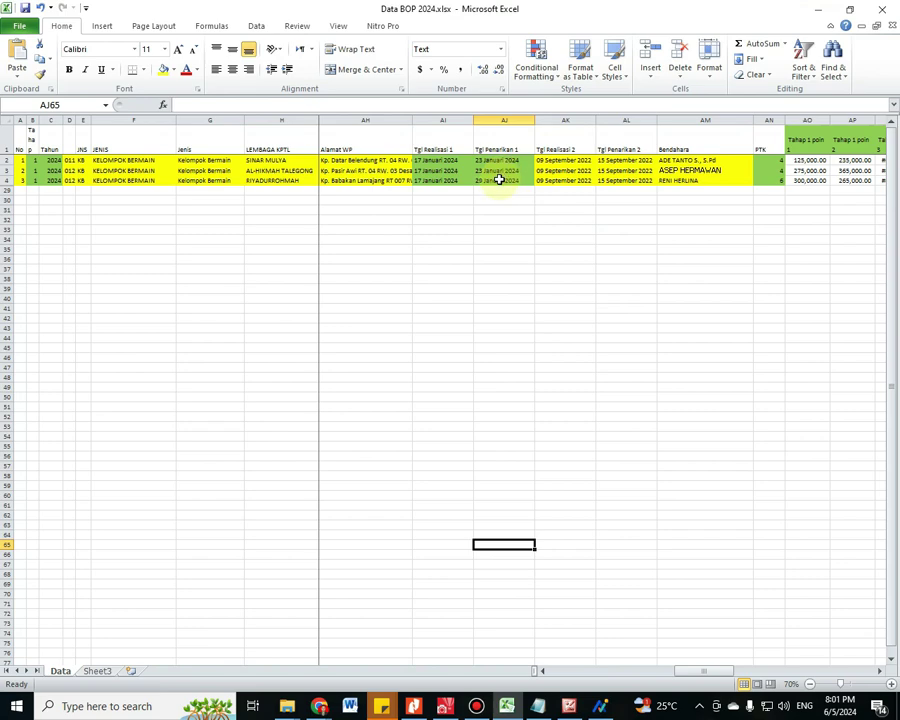
left_click(518, 183)
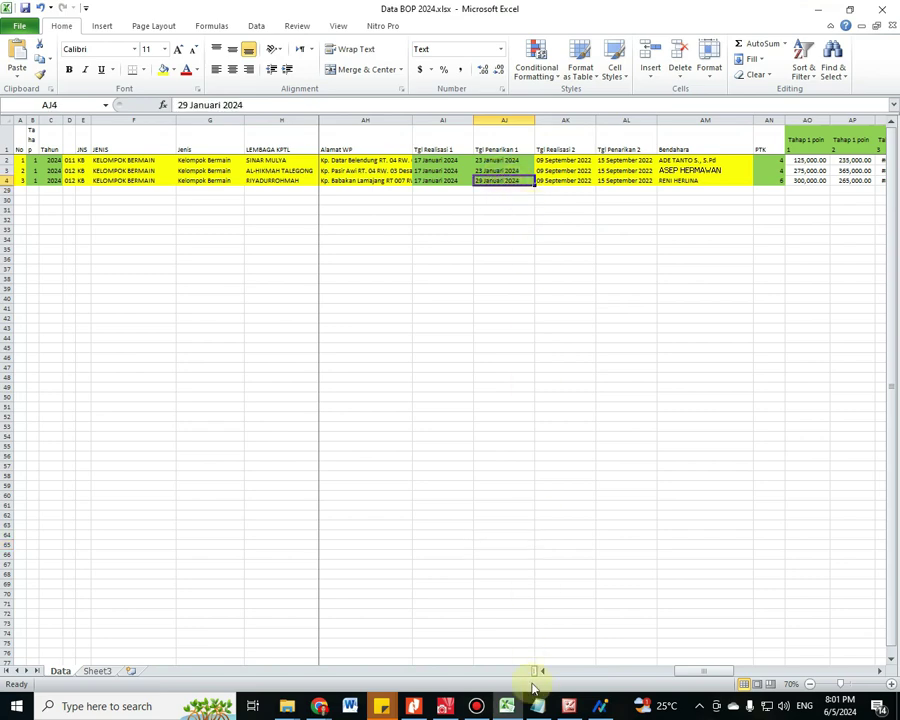
left_click(600, 706)
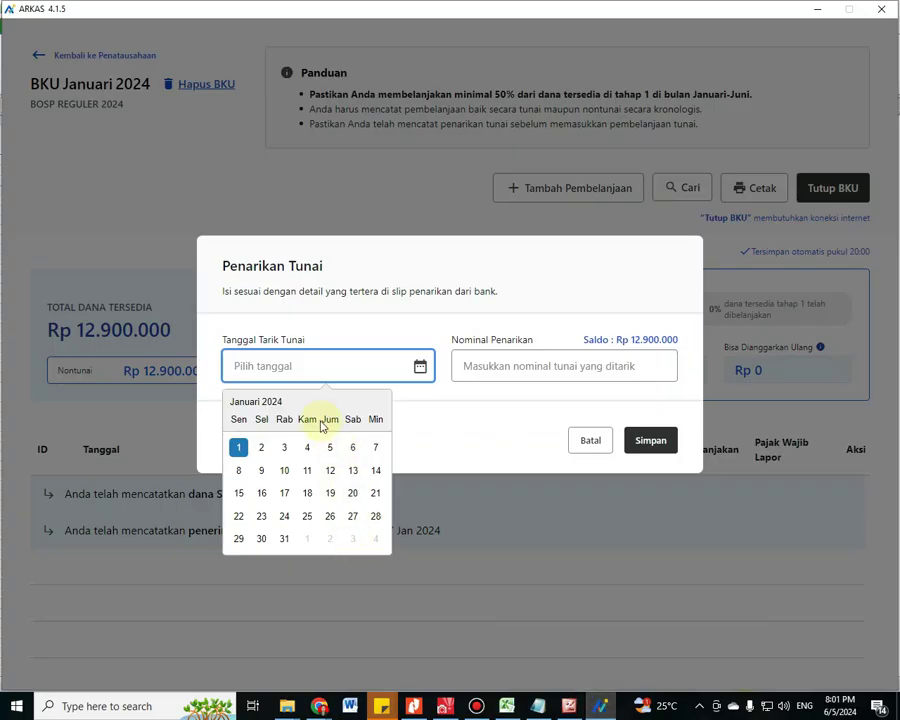
left_click(239, 538)
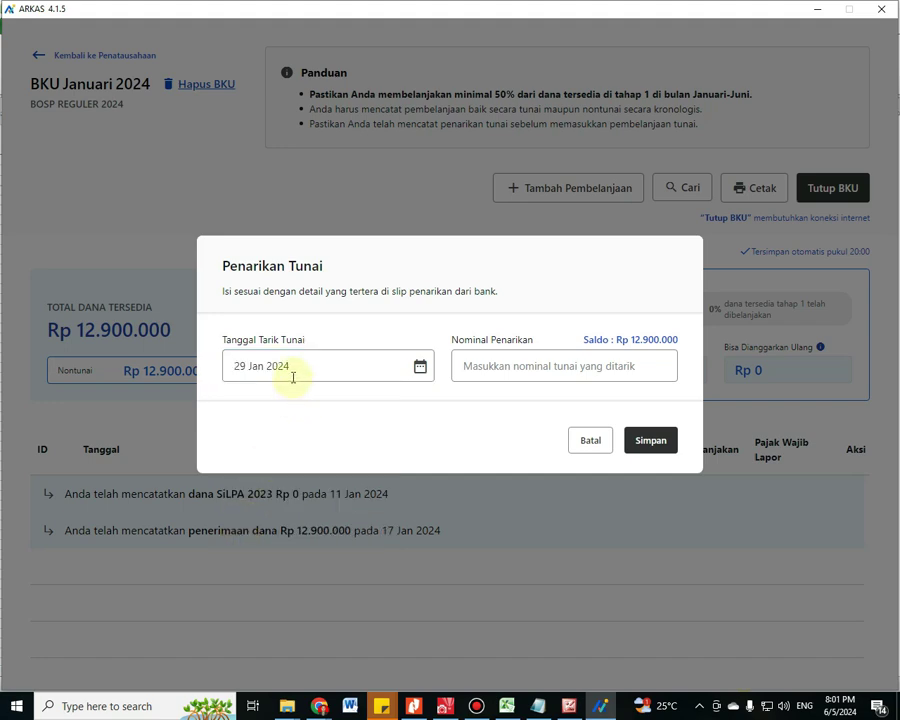
Enter the Rp 12.900.000 withdrawal amount and save the withdrawal
left_click(483, 372)
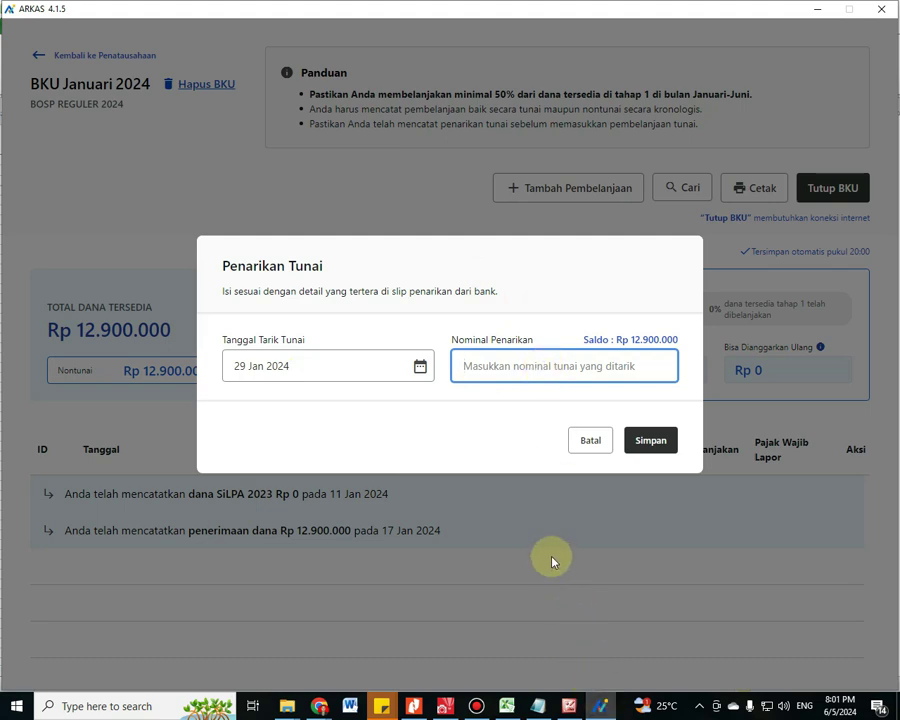
type("1.2")
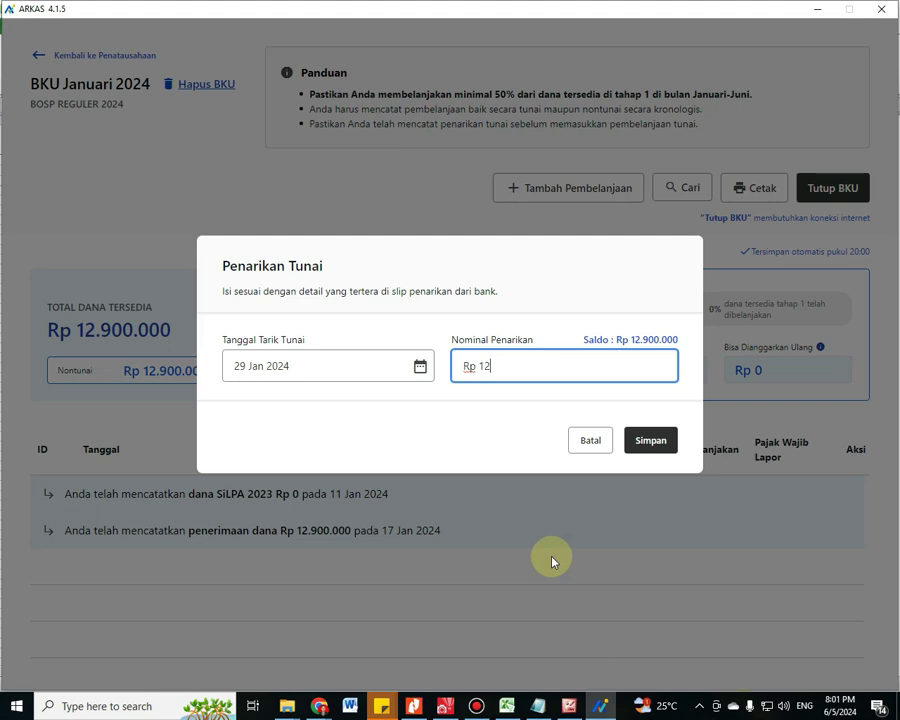
type("90.000")
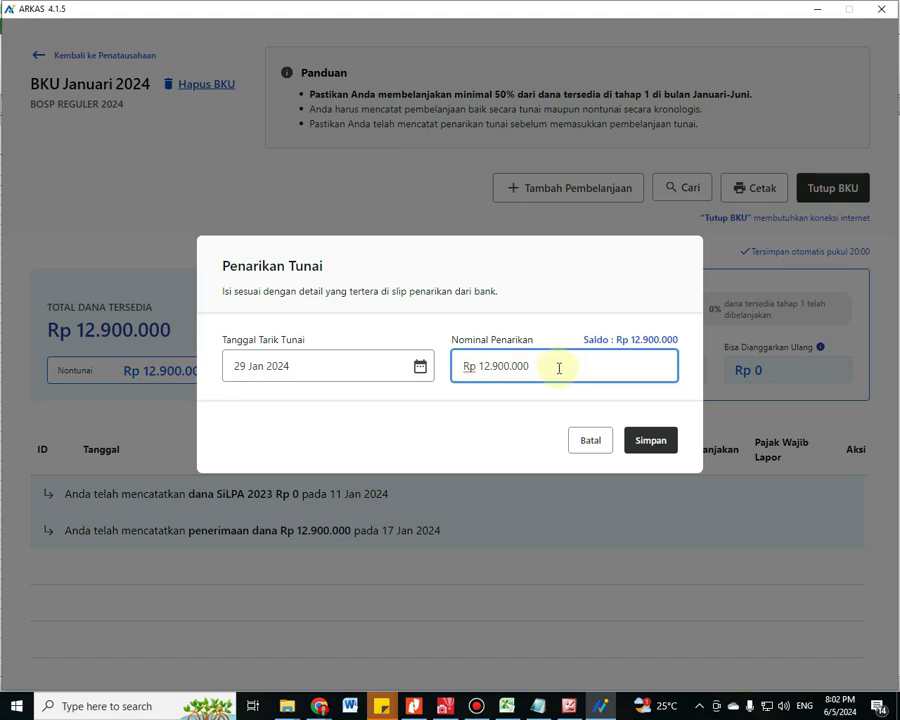
left_click(659, 446)
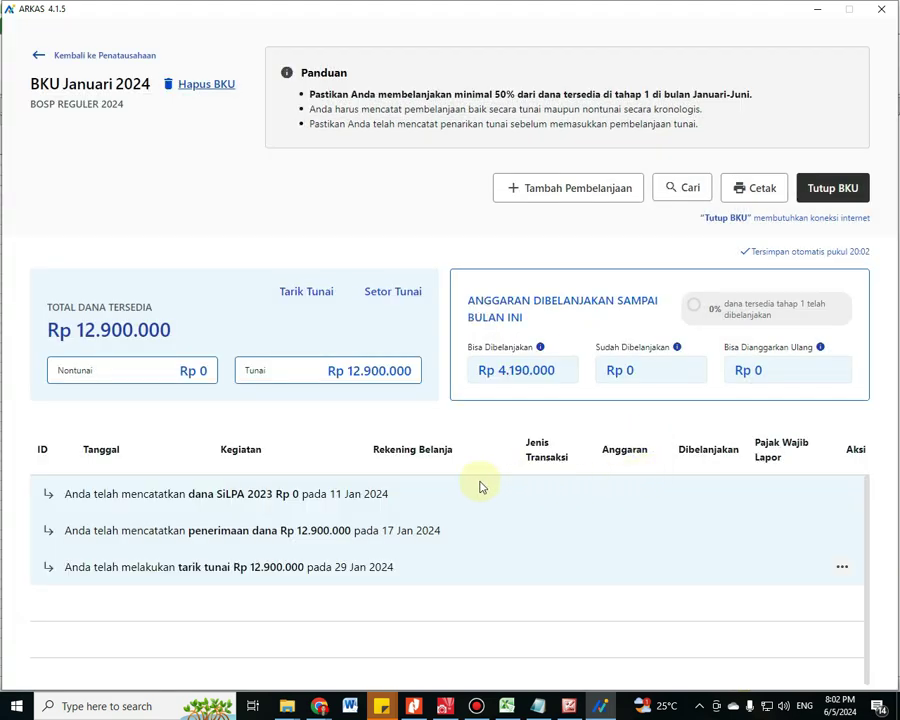
scroll(380, 484, "down", 1)
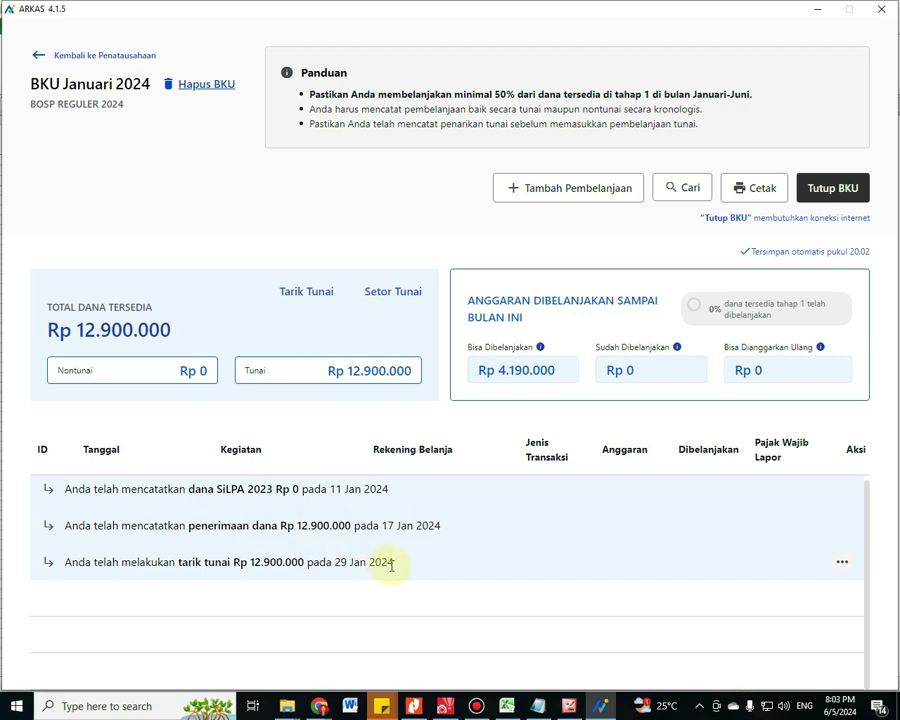
Glance at the reporting notes, then open Januari.pdf from the RKAS Riyadurrohmah folder in Nitro Pro
left_click(538, 703)
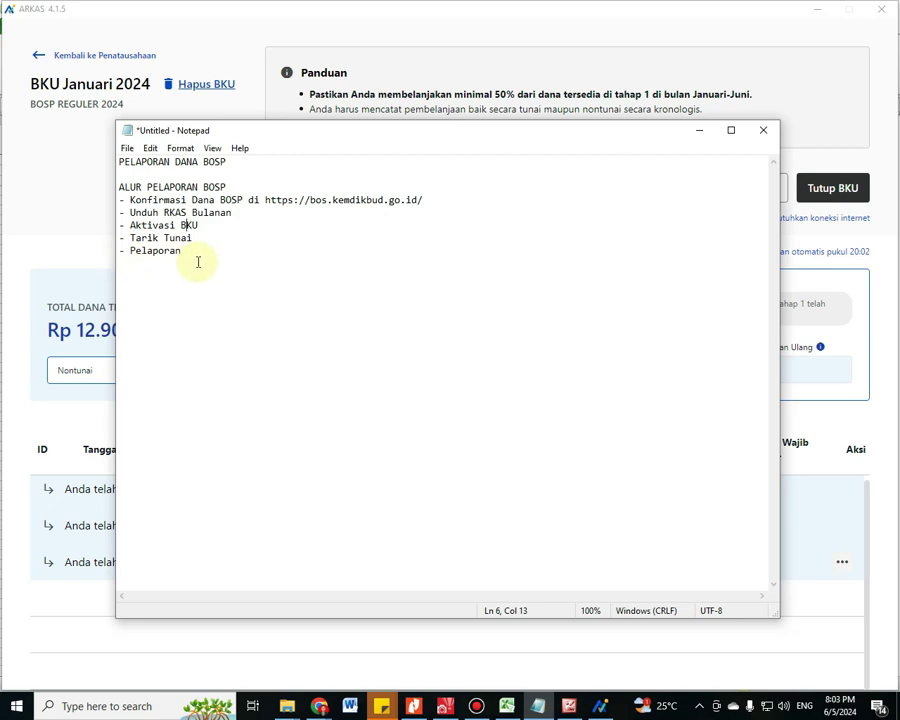
left_click(197, 258)
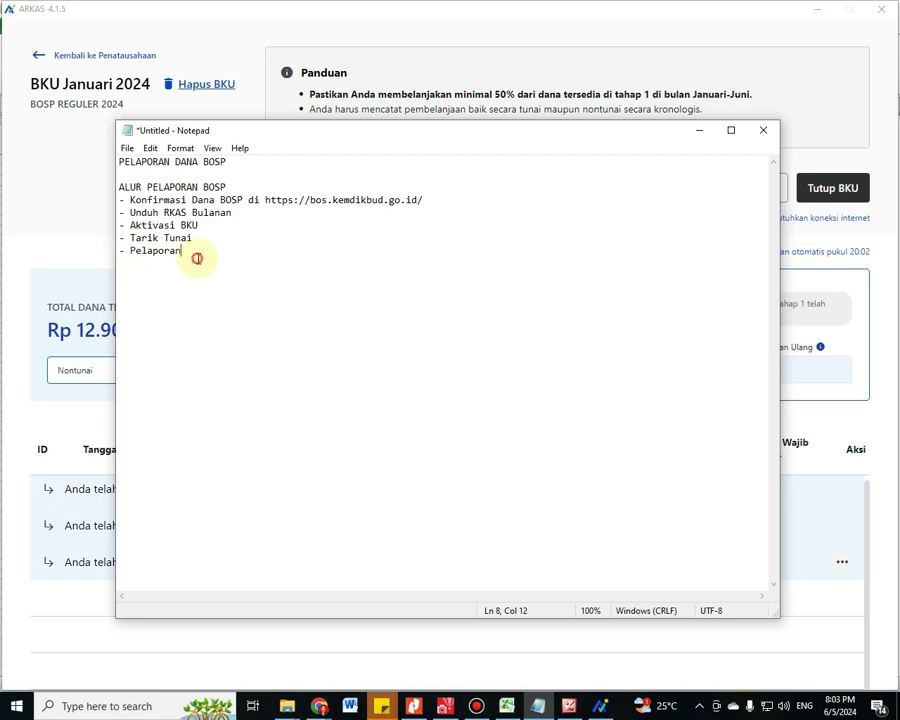
left_click(432, 648)
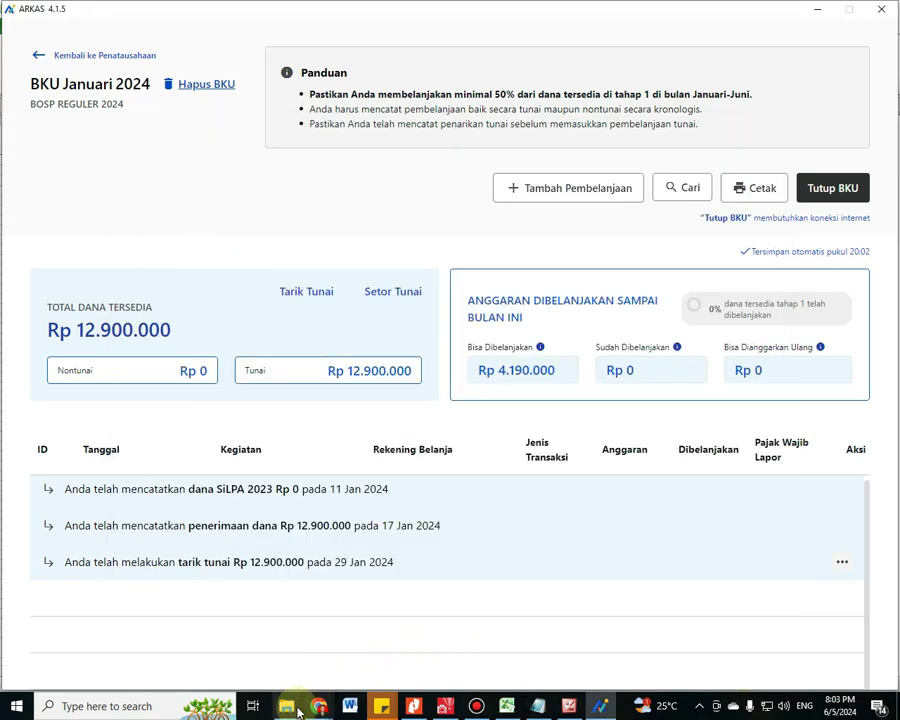
mouse_move(293, 712)
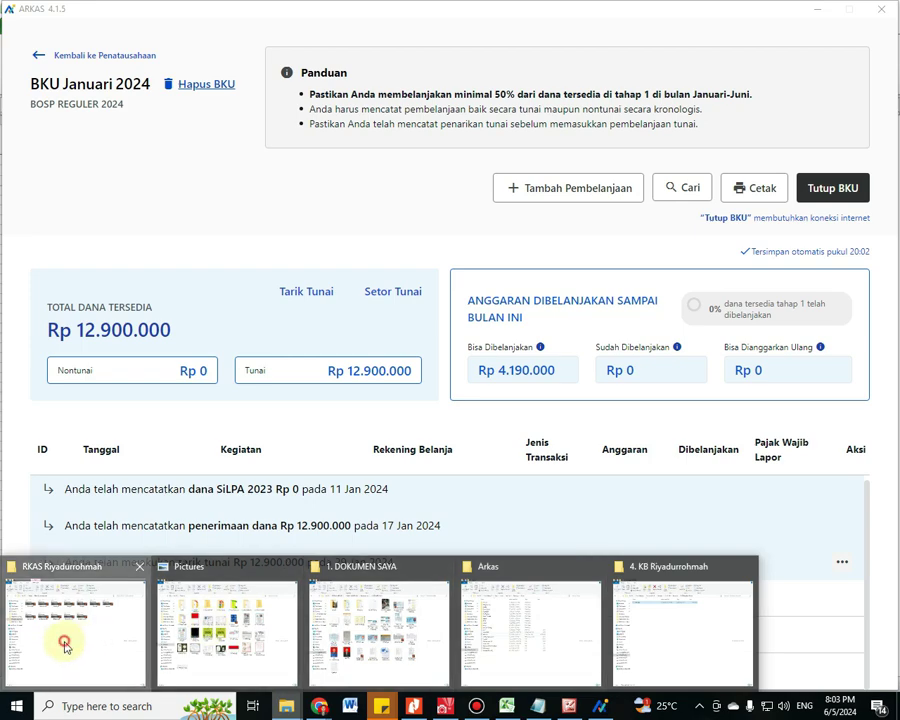
left_click(66, 640)
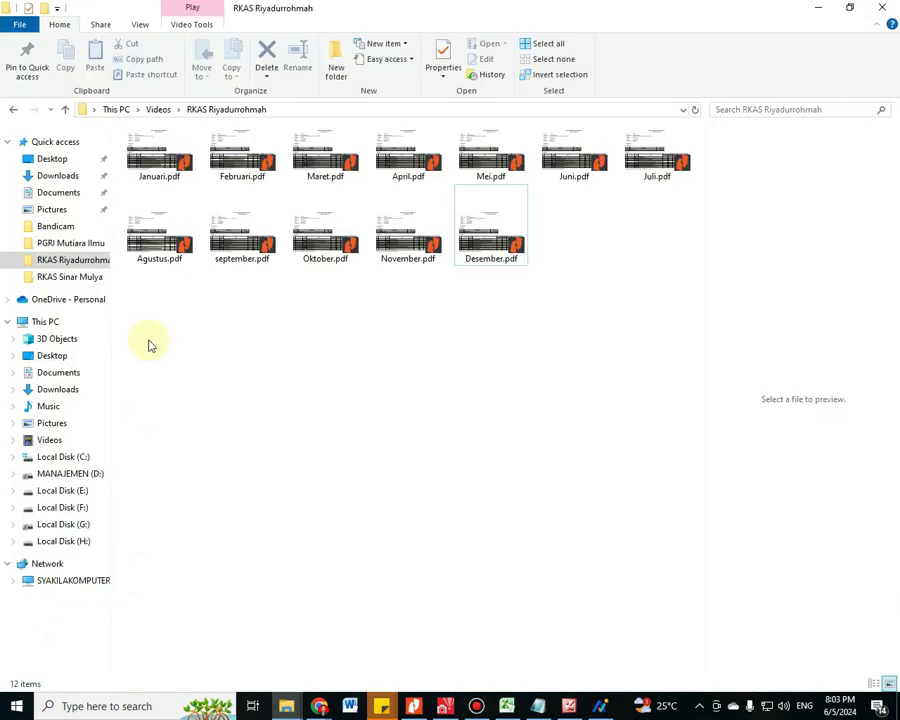
left_click(152, 155)
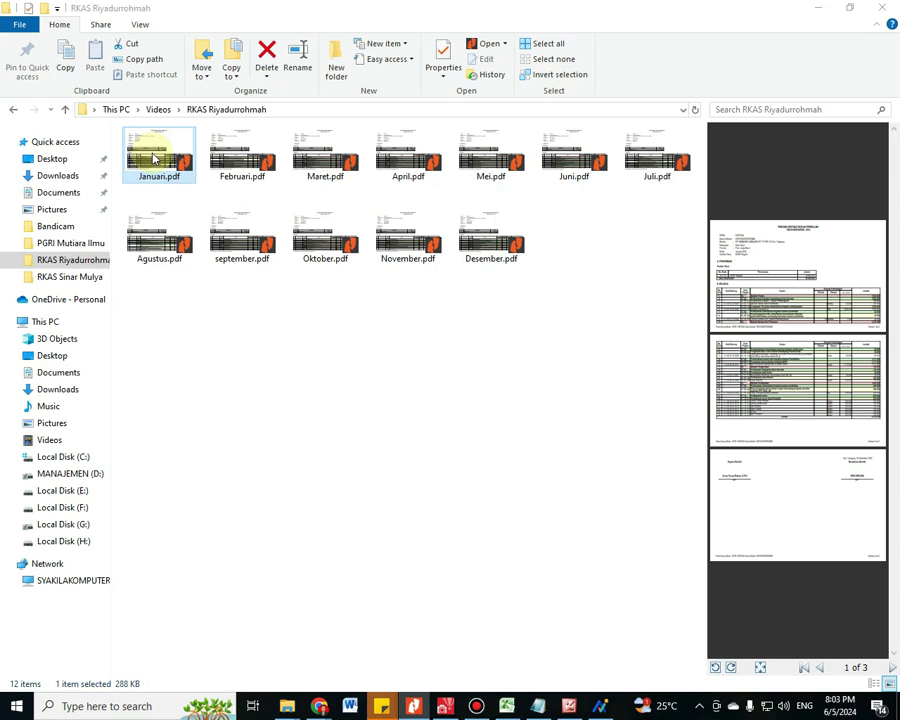
double_click(153, 157)
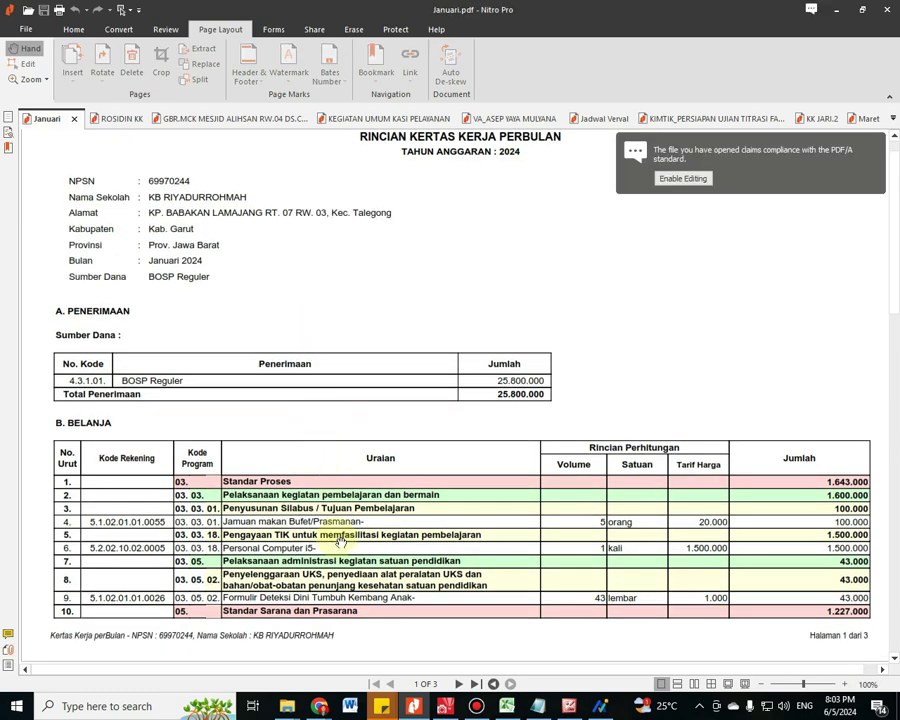
Review the January Belanja table totalling 4.190.000, then go back to the ARKAS BKU page
key("End")
scroll(340, 536, "up", 5)
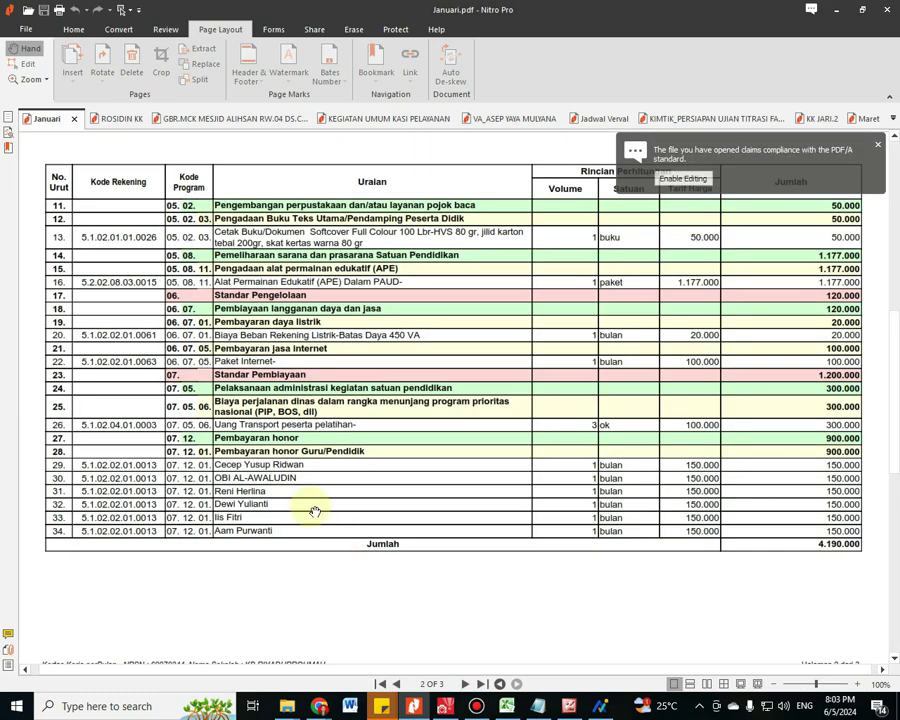
left_click(600, 706)
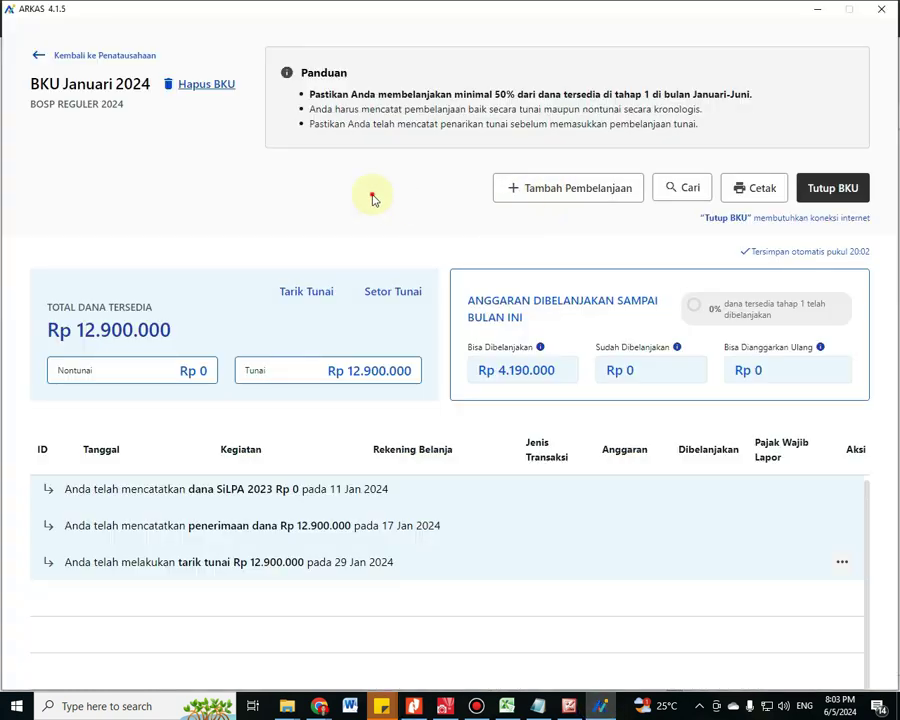
Start a new spending entry dated 29 Jan 2024 as a Tunai transaction
left_click(566, 195)
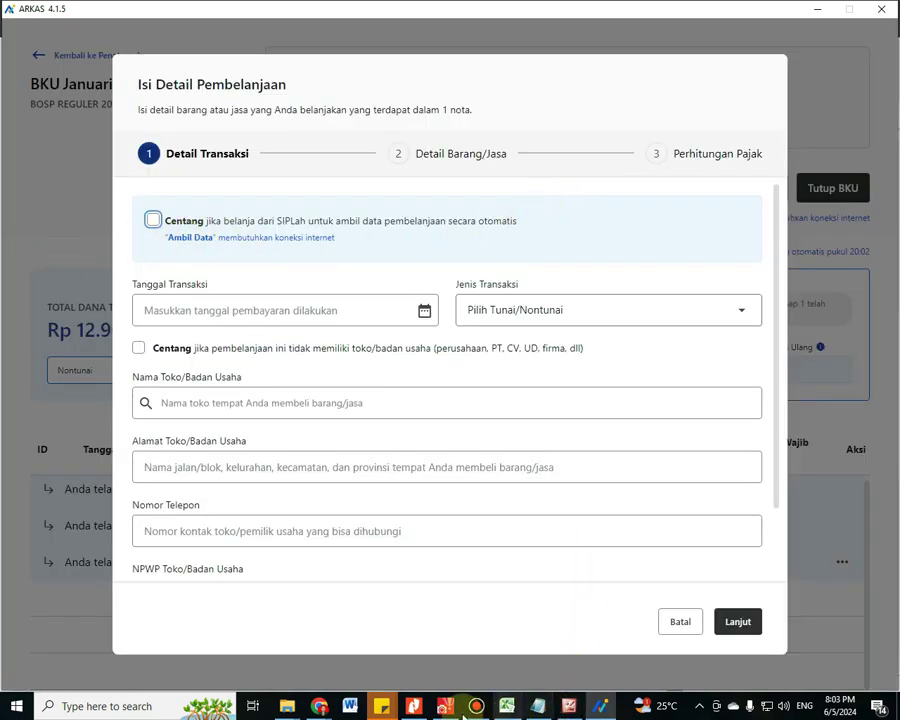
left_click(403, 711)
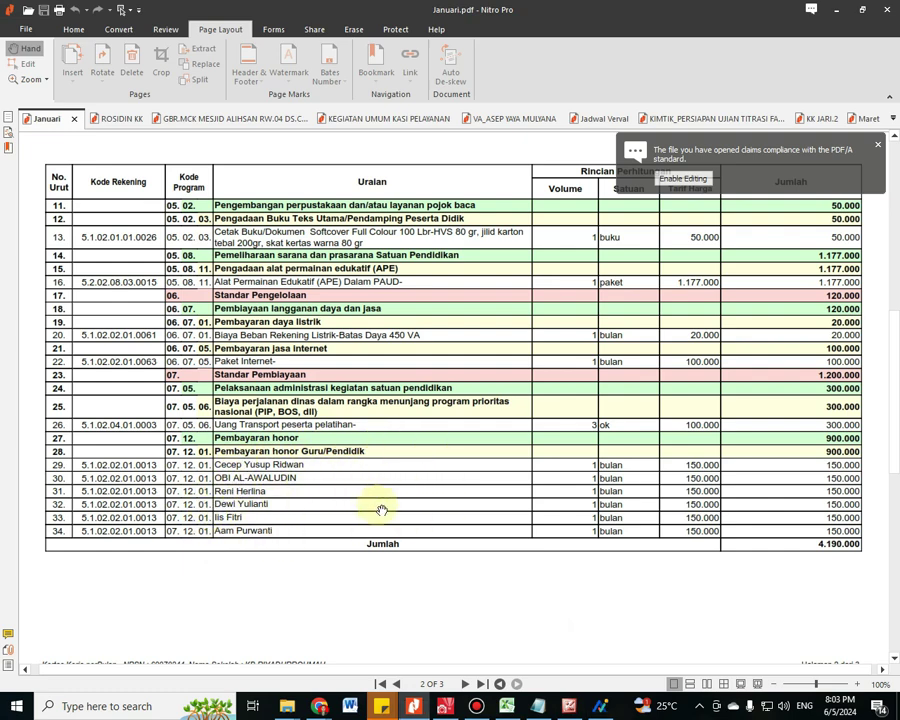
left_click(603, 708)
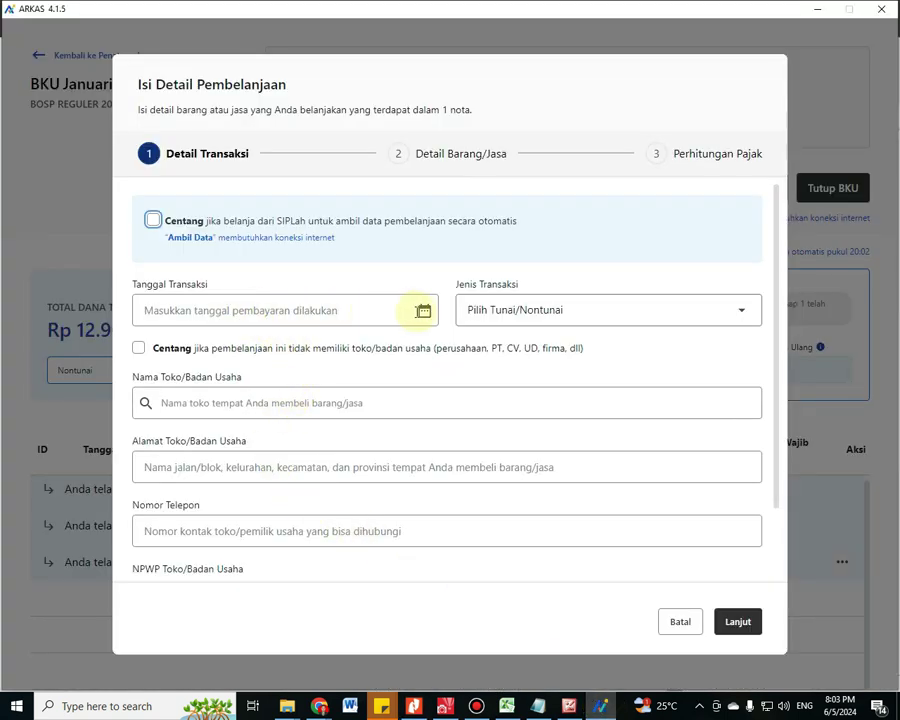
left_click(424, 311)
left_click(148, 483)
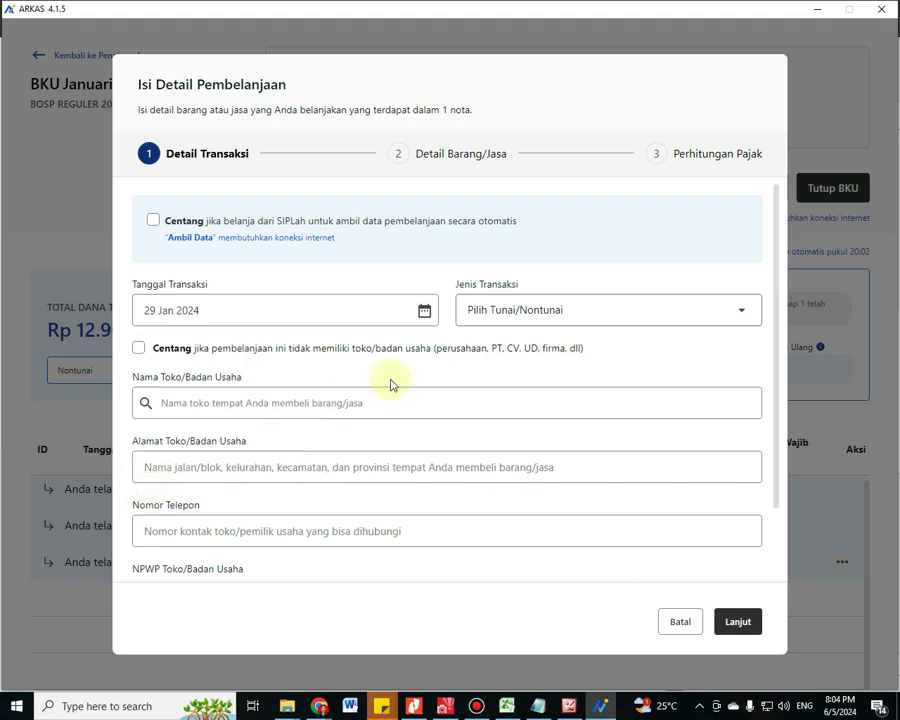
left_click(506, 320)
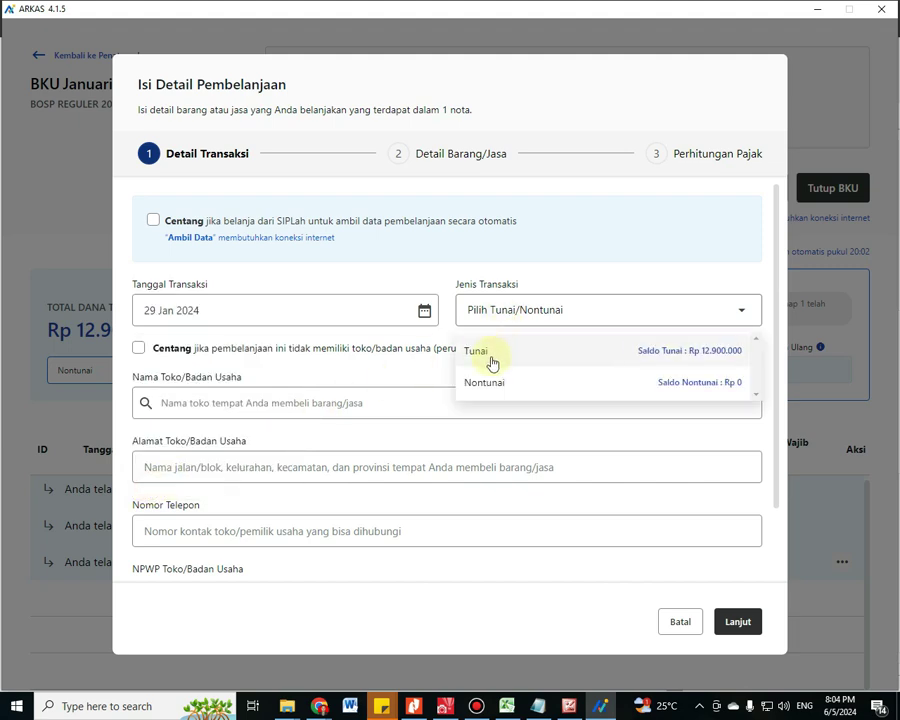
left_click(492, 363)
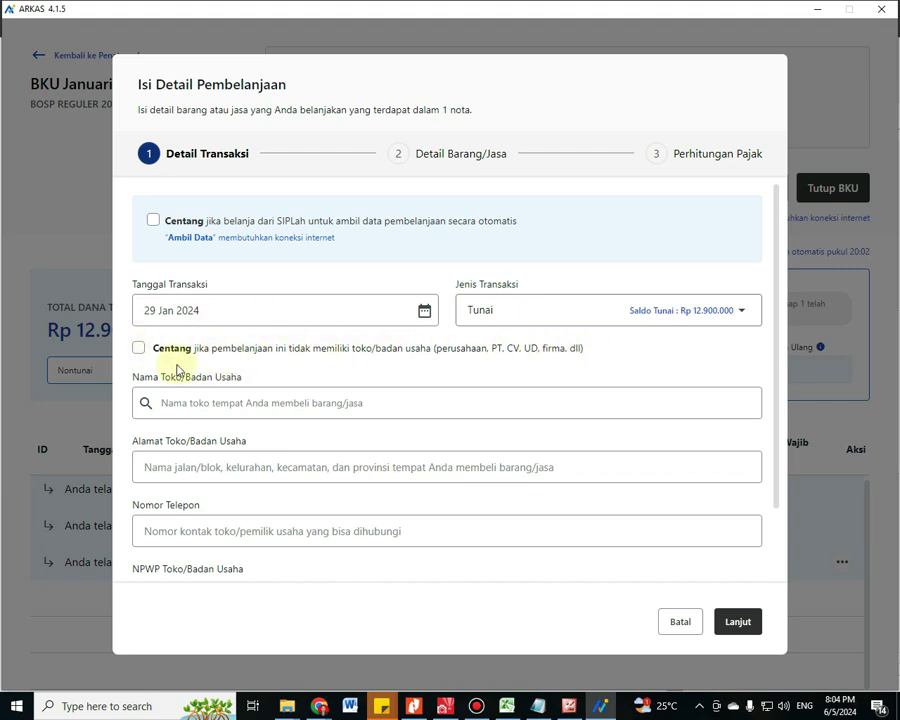
Mark the payee as an individual, enter the payee's name and address, and move to the NPWP field
left_click(139, 349)
left_click(192, 403)
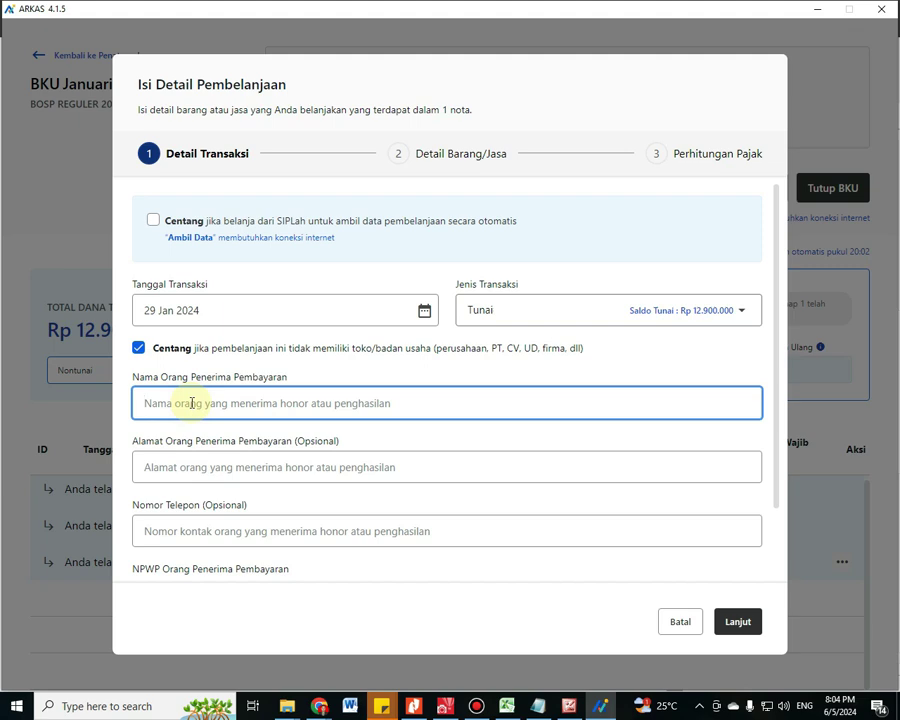
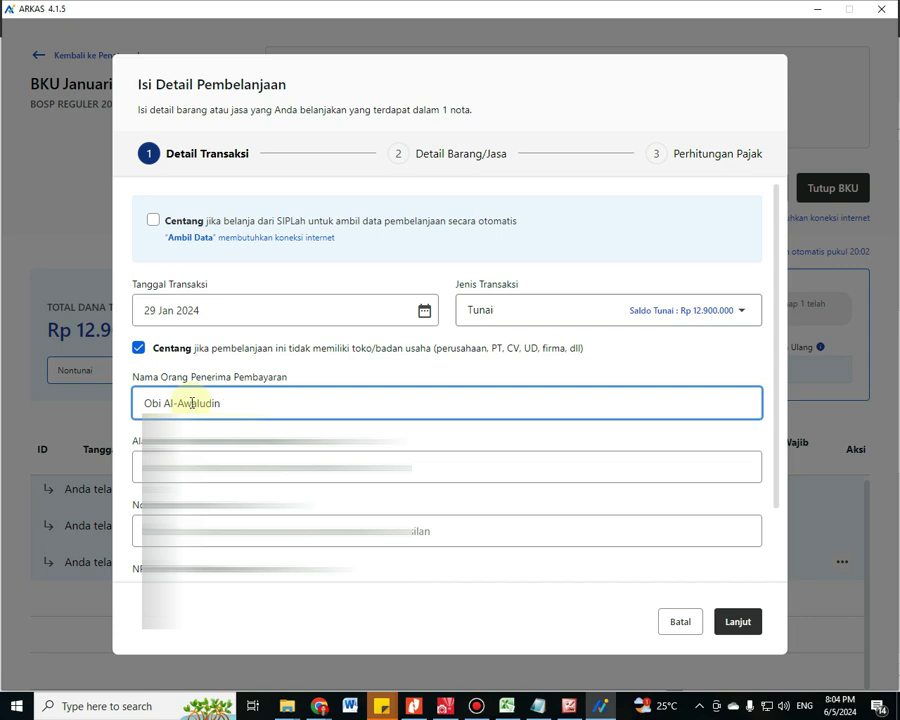
key("Tab")
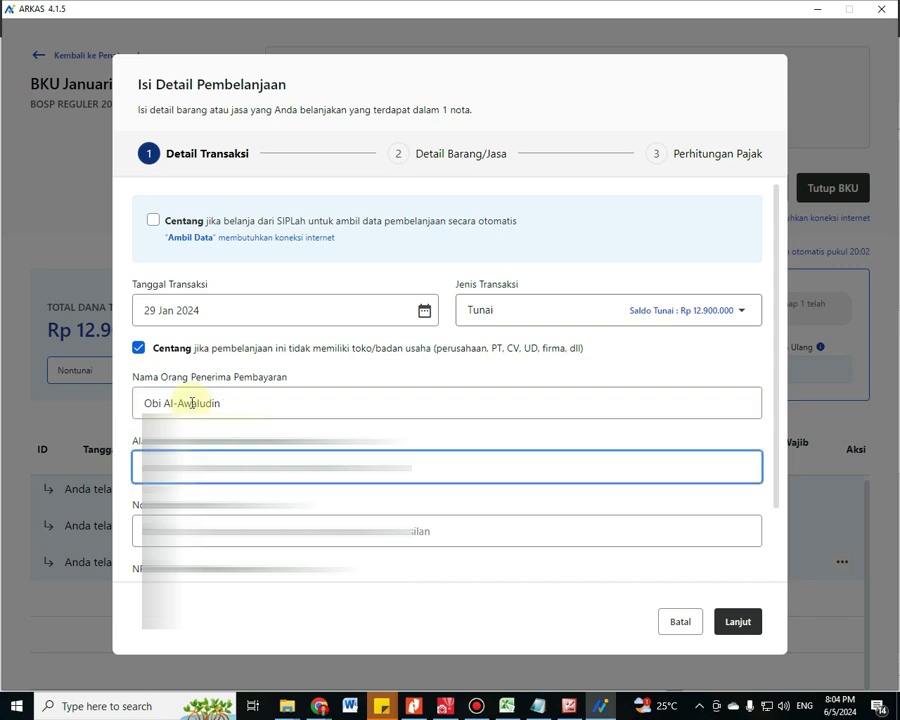
key("BackSpace")
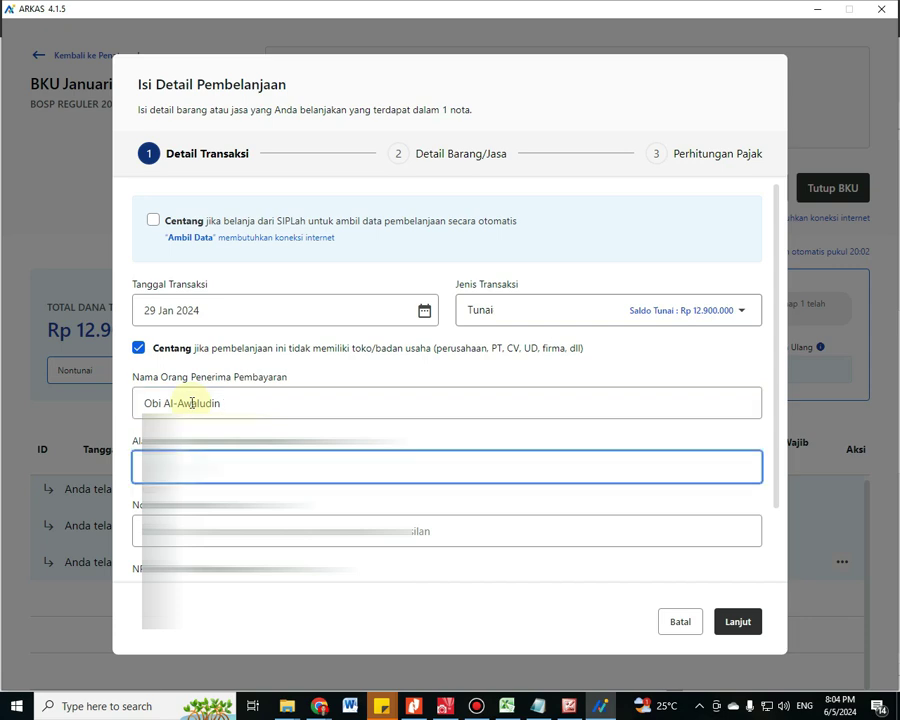
key("Tab")
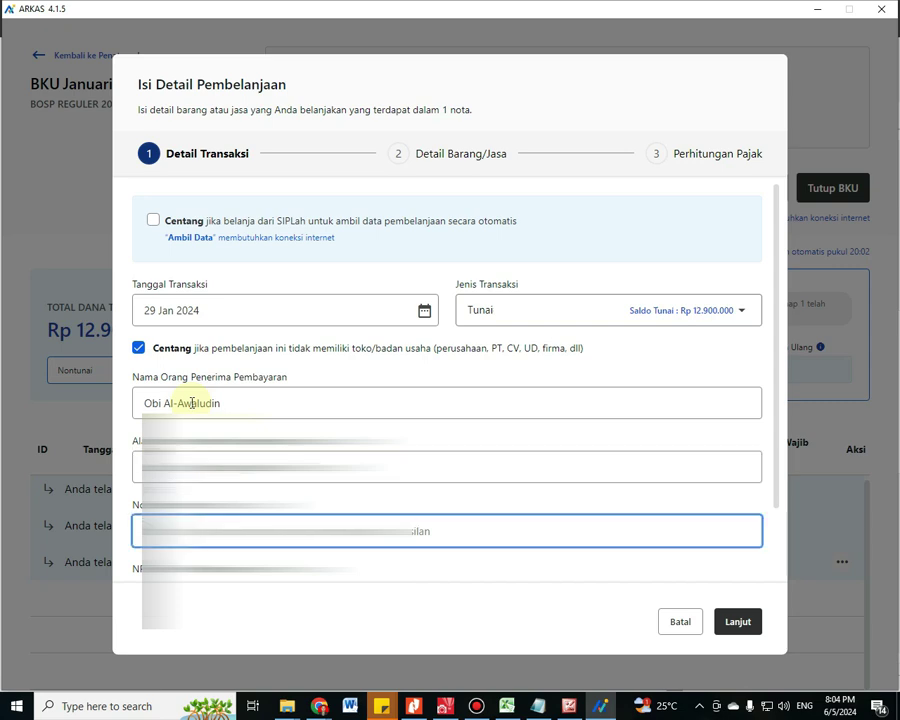
key("BackSpace")
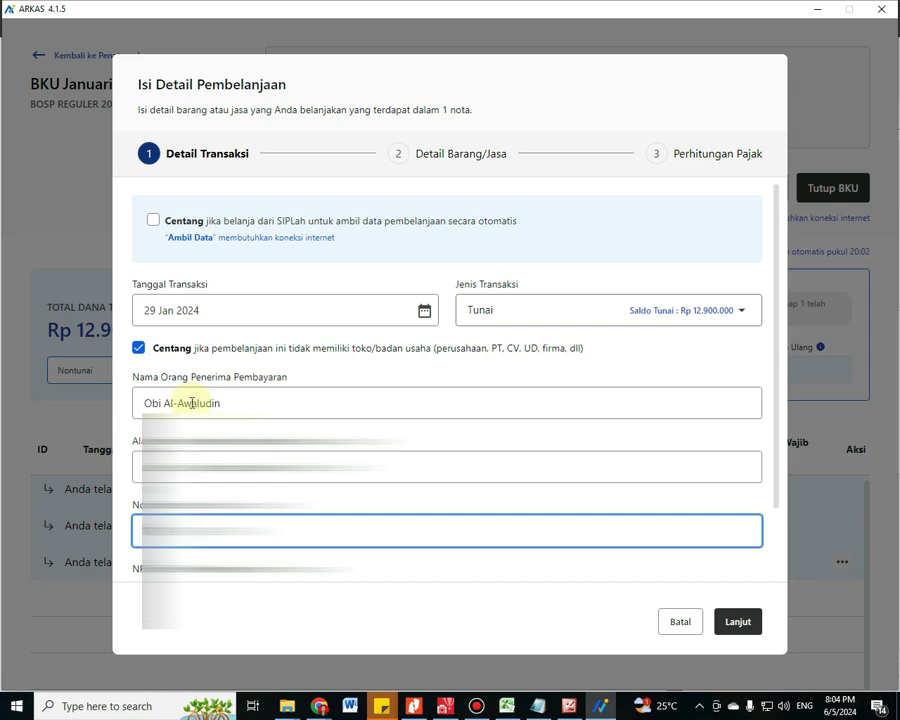
scroll(150, 398, "down", 2)
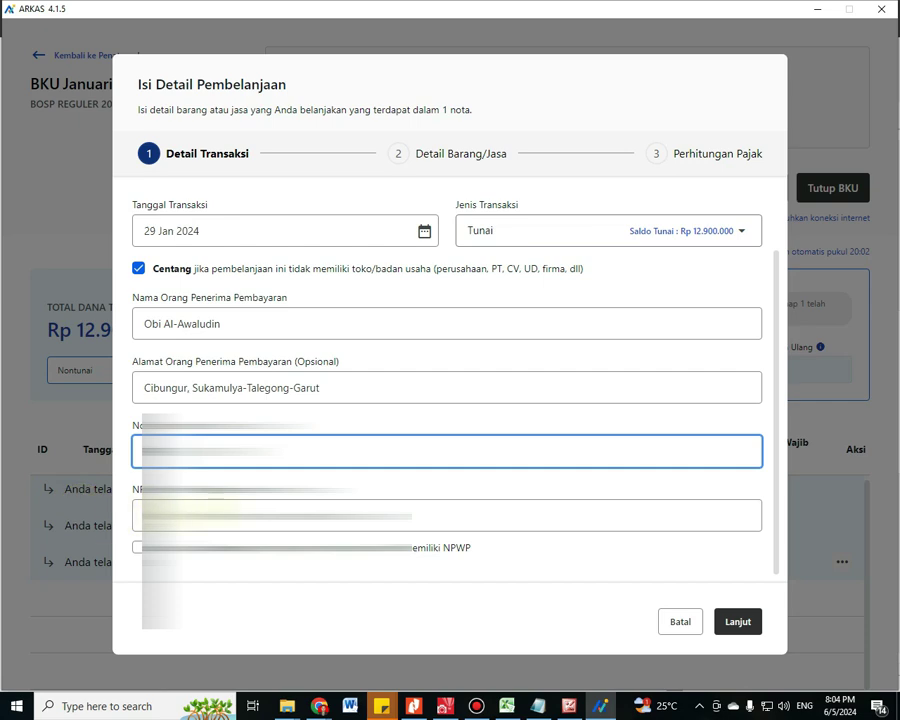
left_click(240, 514)
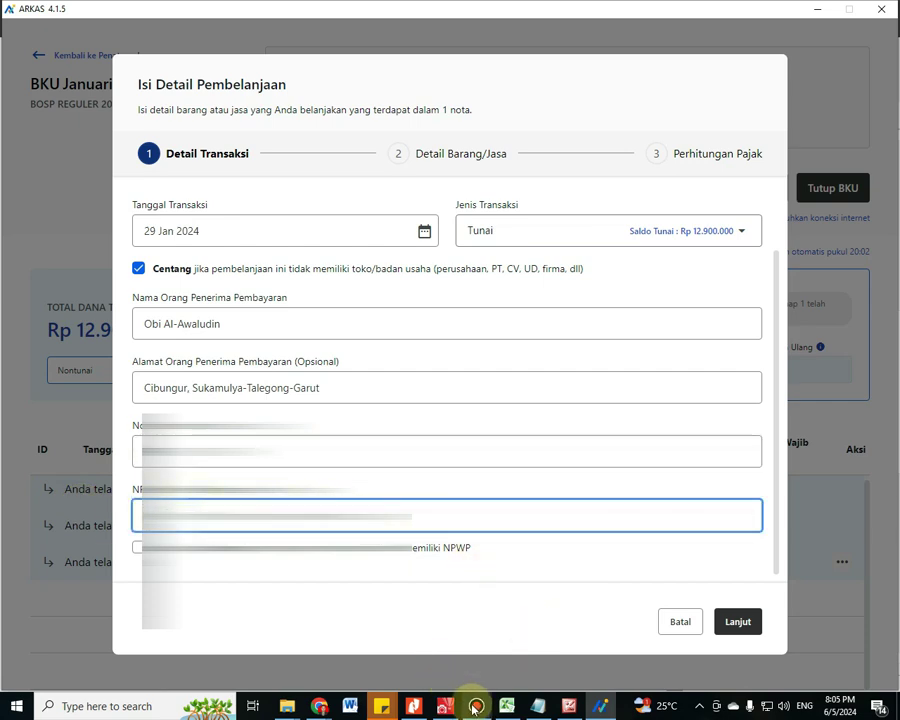
Copy the recipient's NPWP number from the Notepad notes for the ARKAS NPWP field
left_click(566, 704)
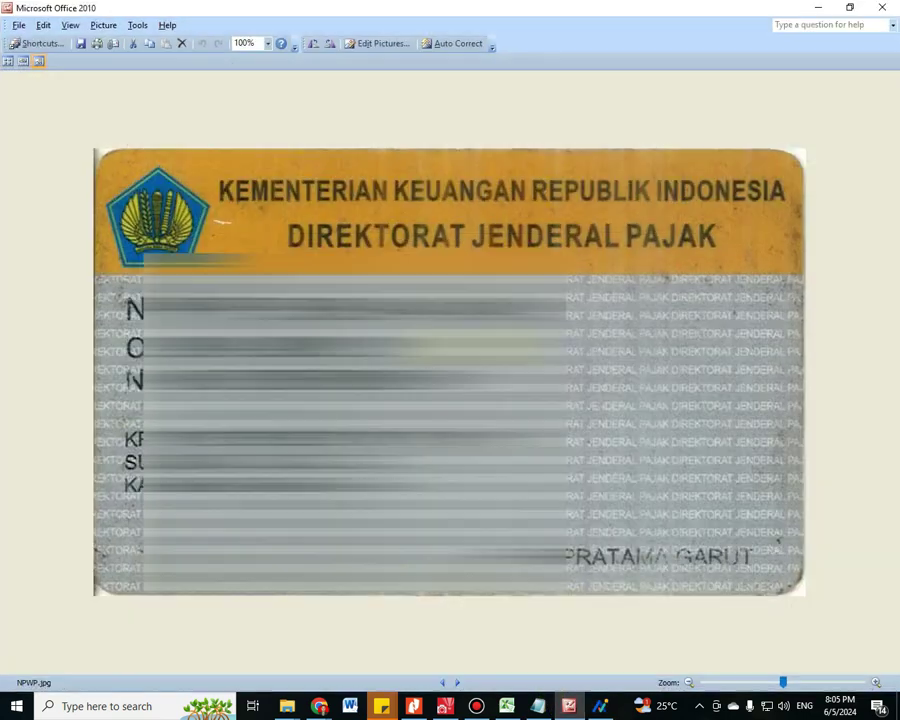
left_click(538, 708)
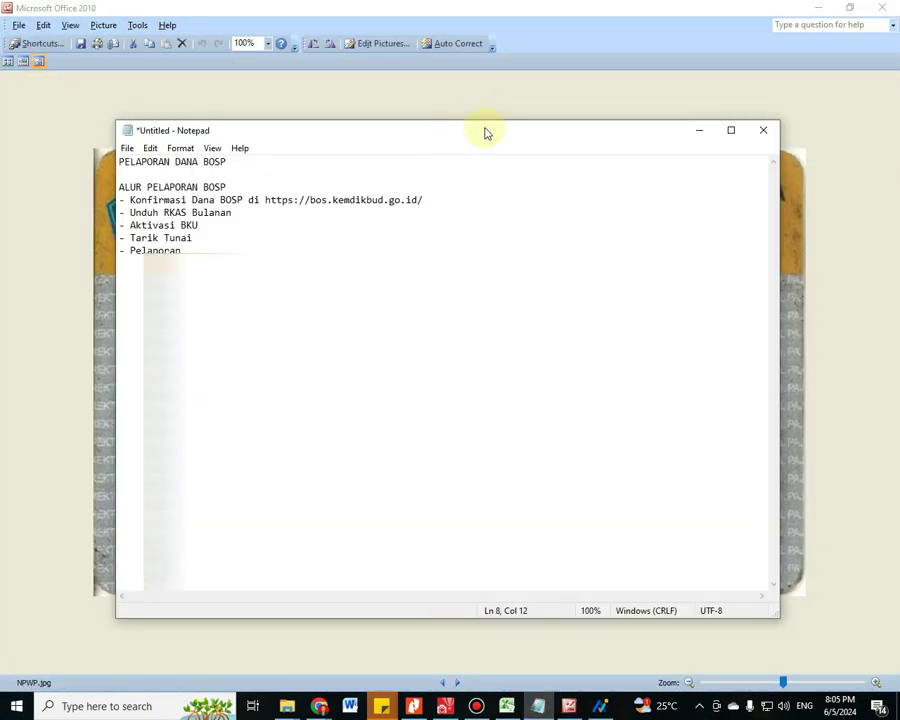
left_click_drag(484, 134, 484, 410)
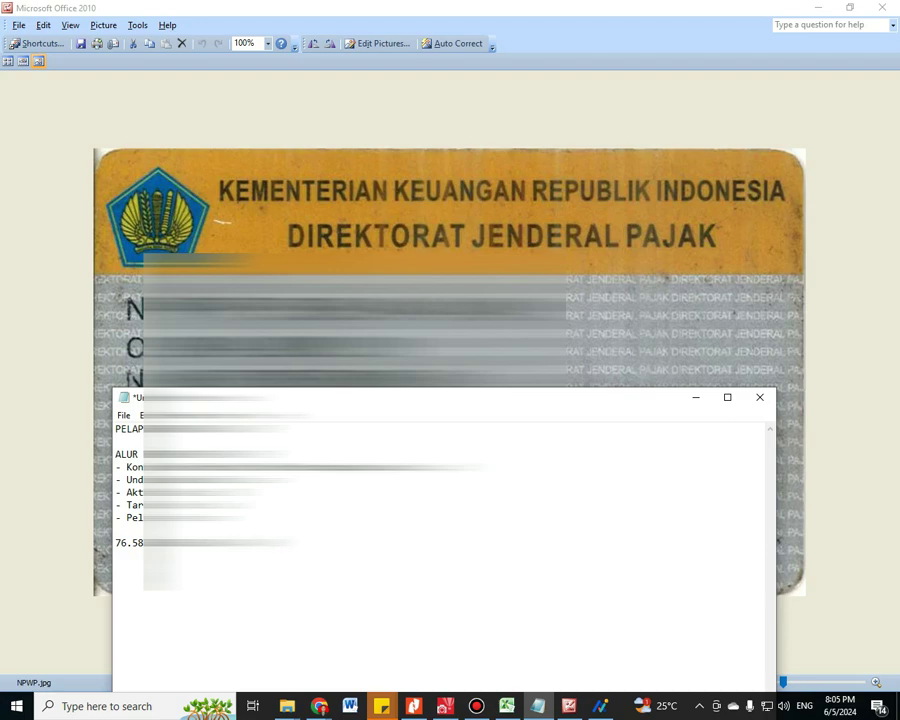
left_click_drag(300, 542, 130, 548)
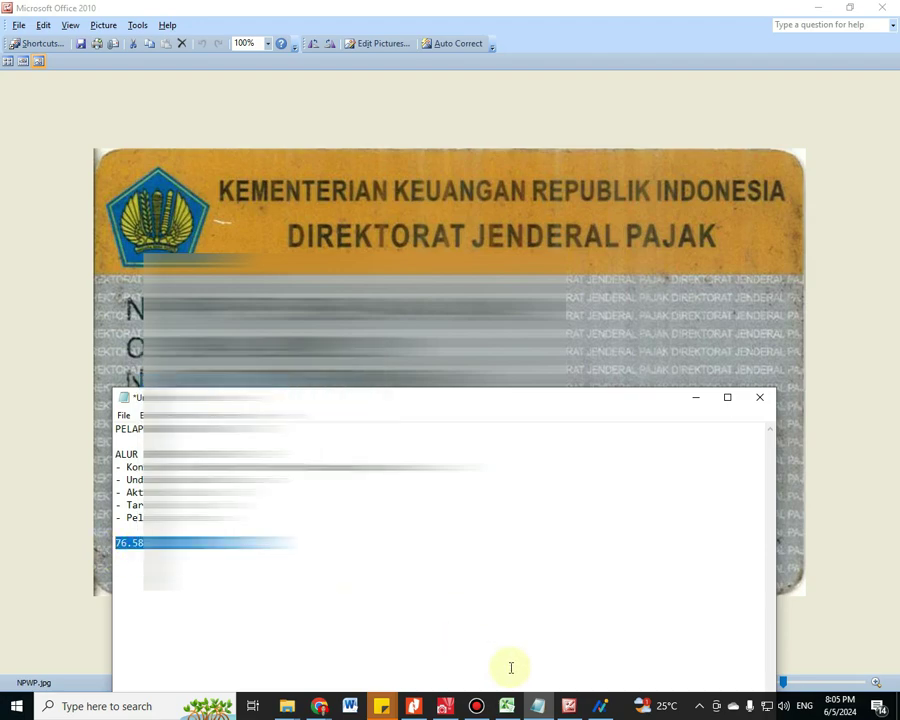
left_click(600, 706)
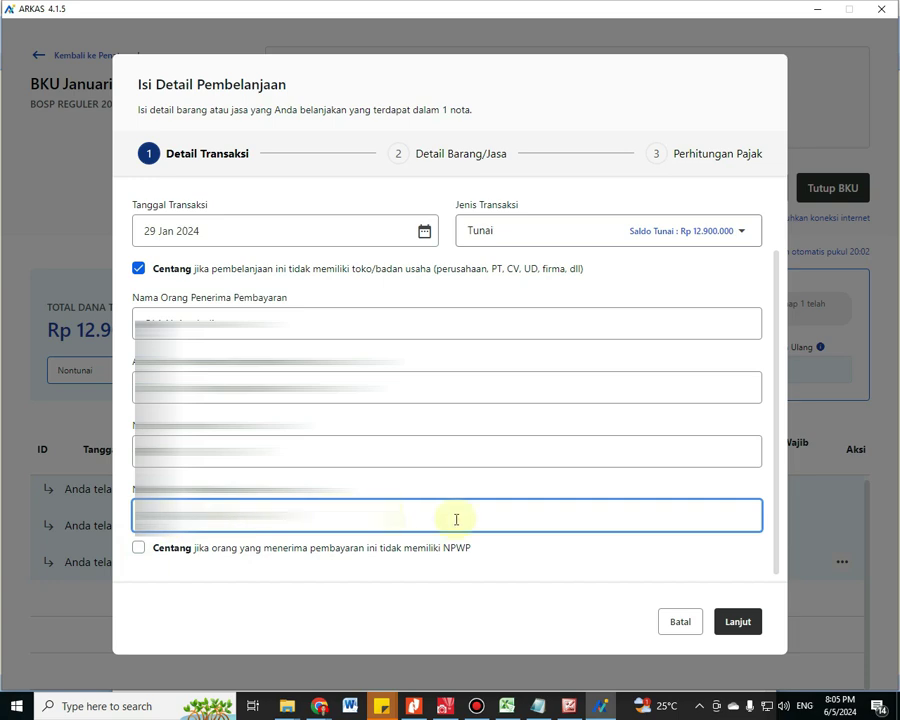
Assign the Pembayaran honor Guru/Pendidik activity and Honorarium Guru account, ticking one teacher's Rp 150.000 honor
left_click(739, 623)
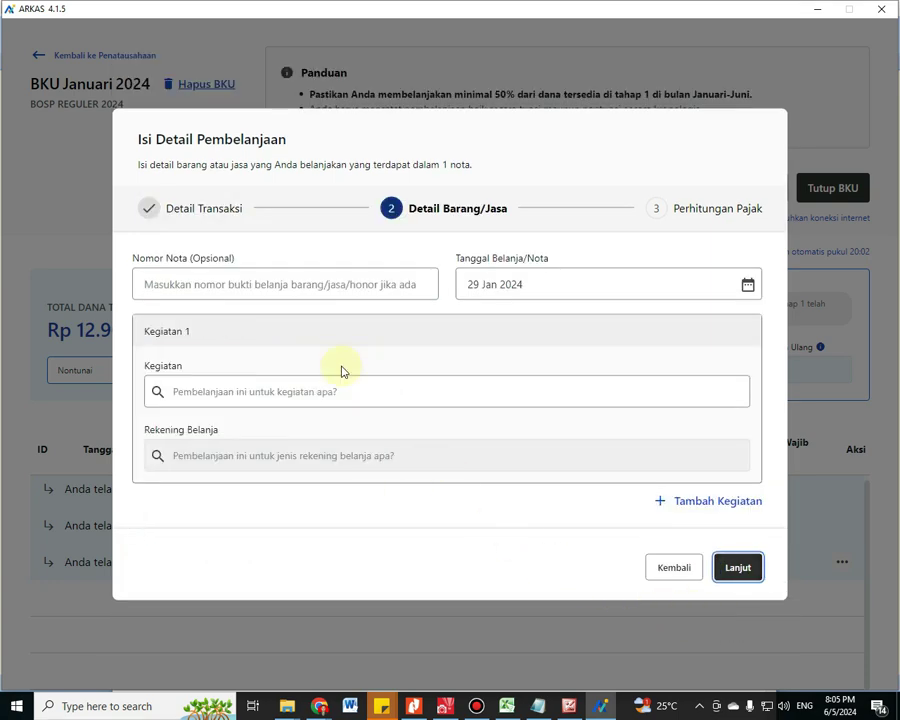
left_click(340, 394)
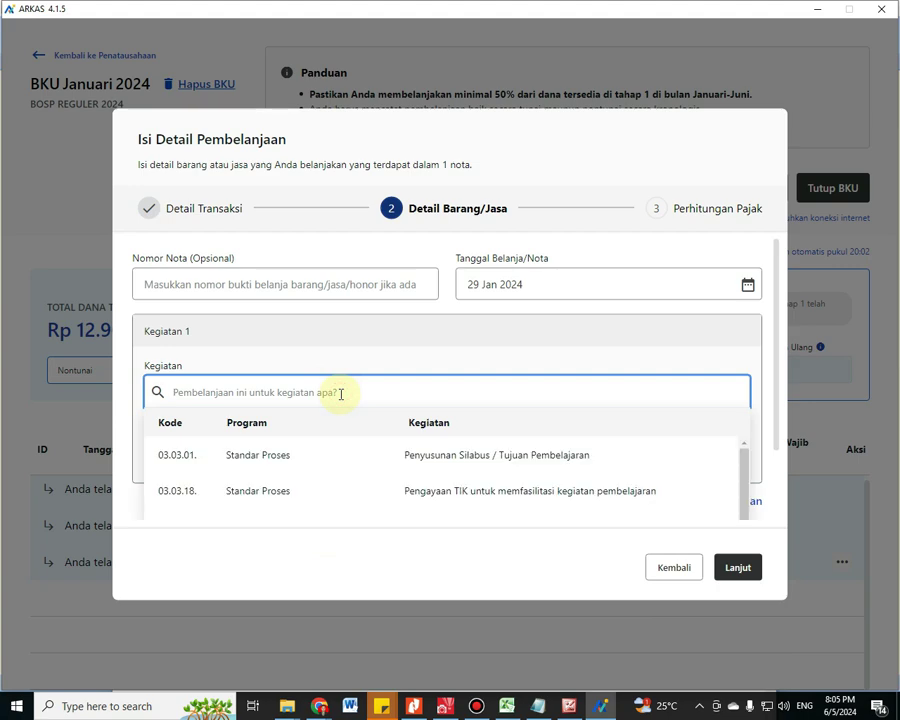
type("hono")
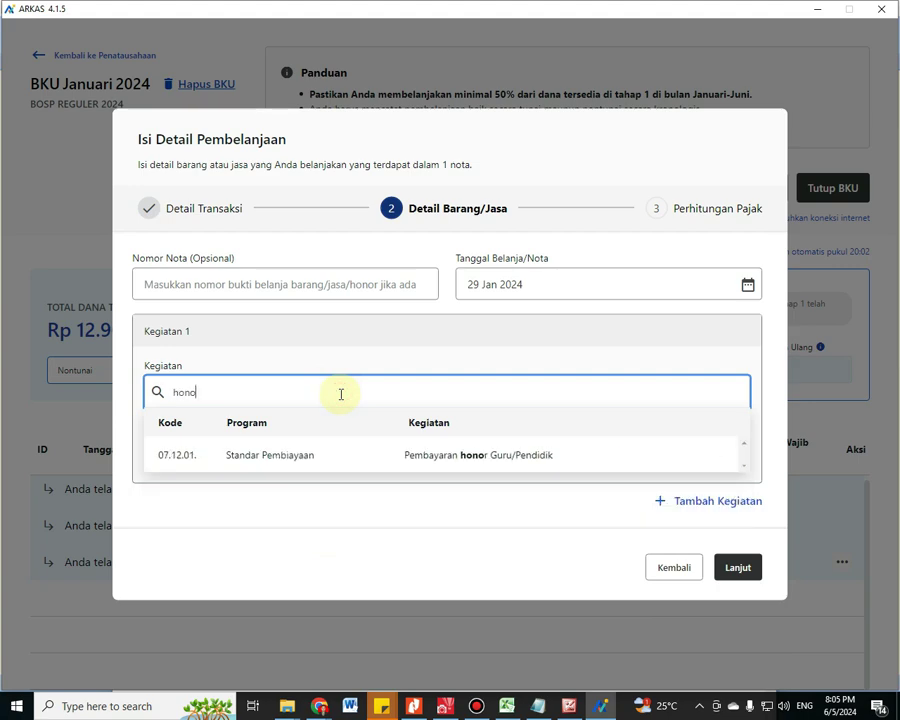
left_click(414, 457)
left_click(345, 458)
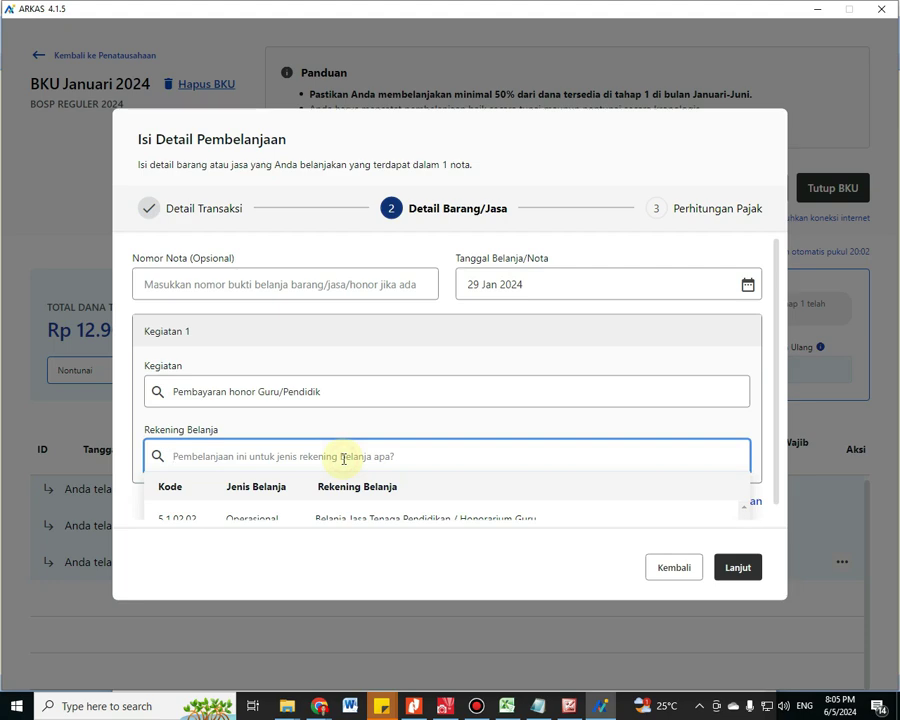
type("ho")
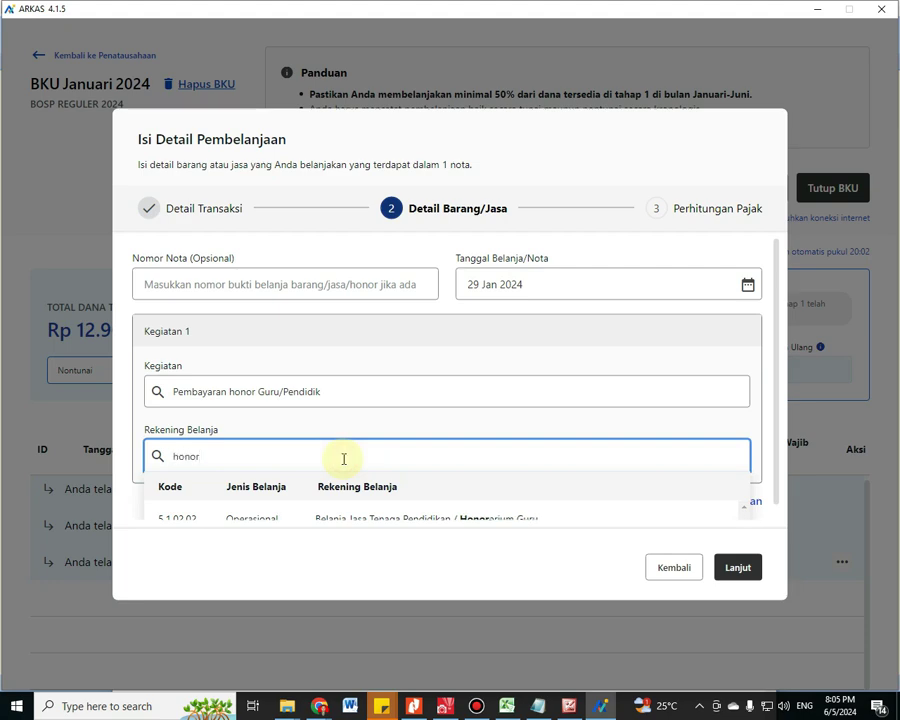
type("nor")
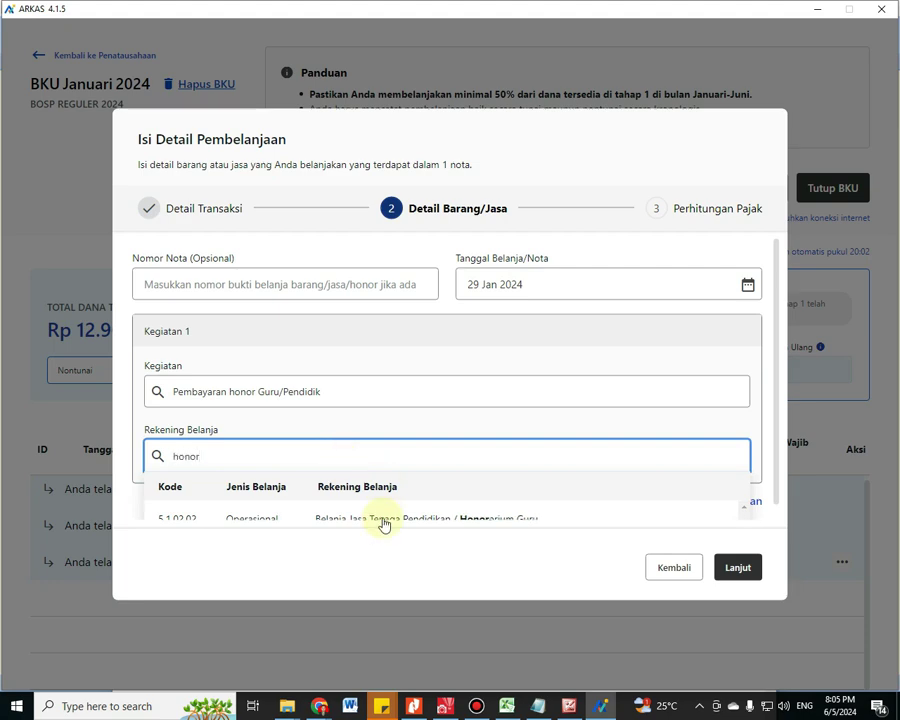
left_click(396, 502)
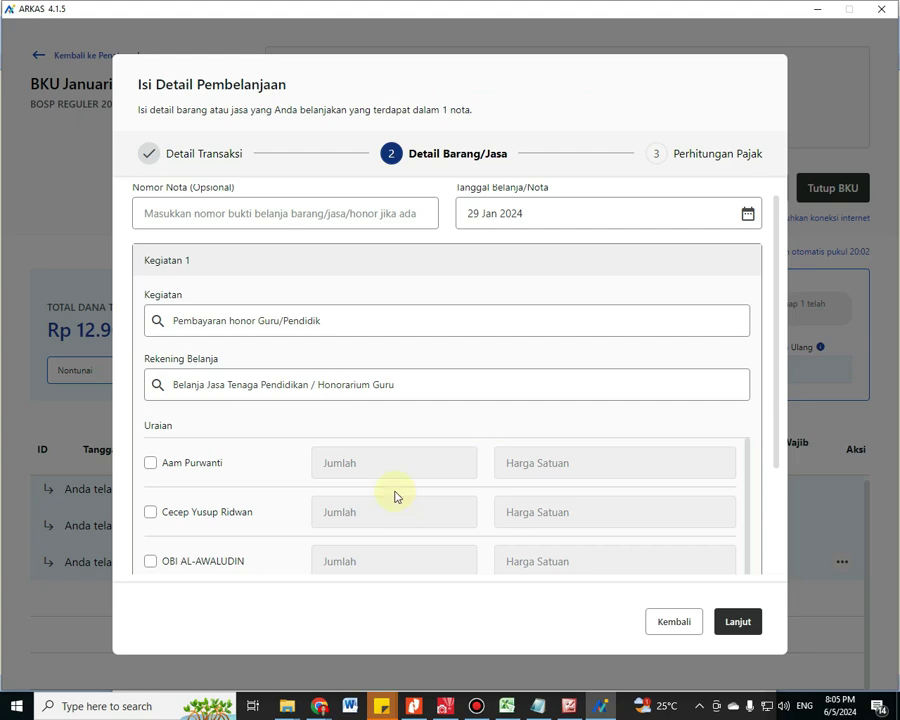
scroll(165, 520, "down", 1)
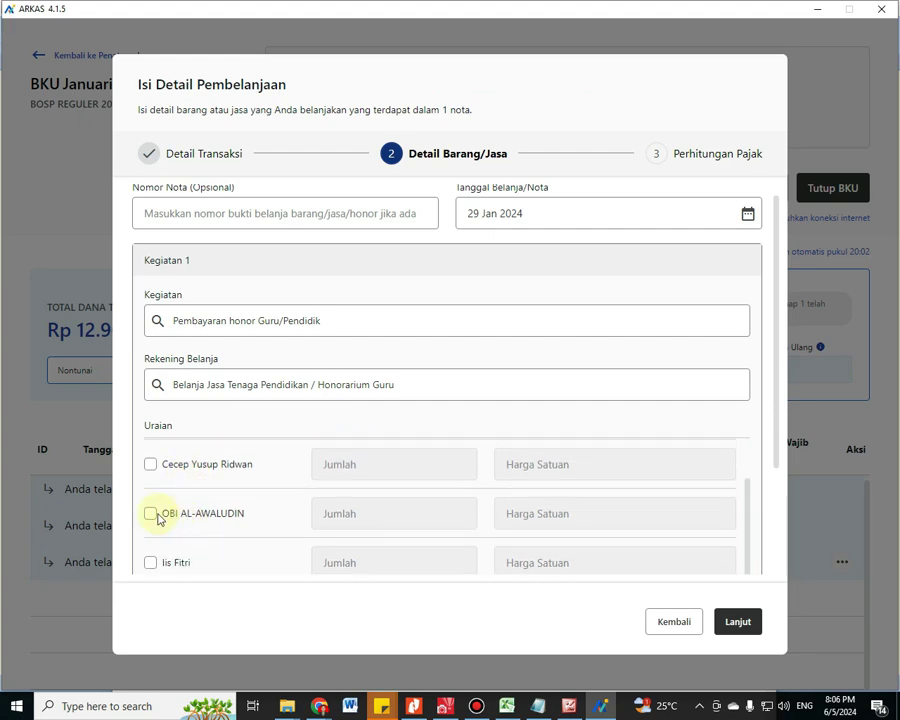
left_click(151, 515)
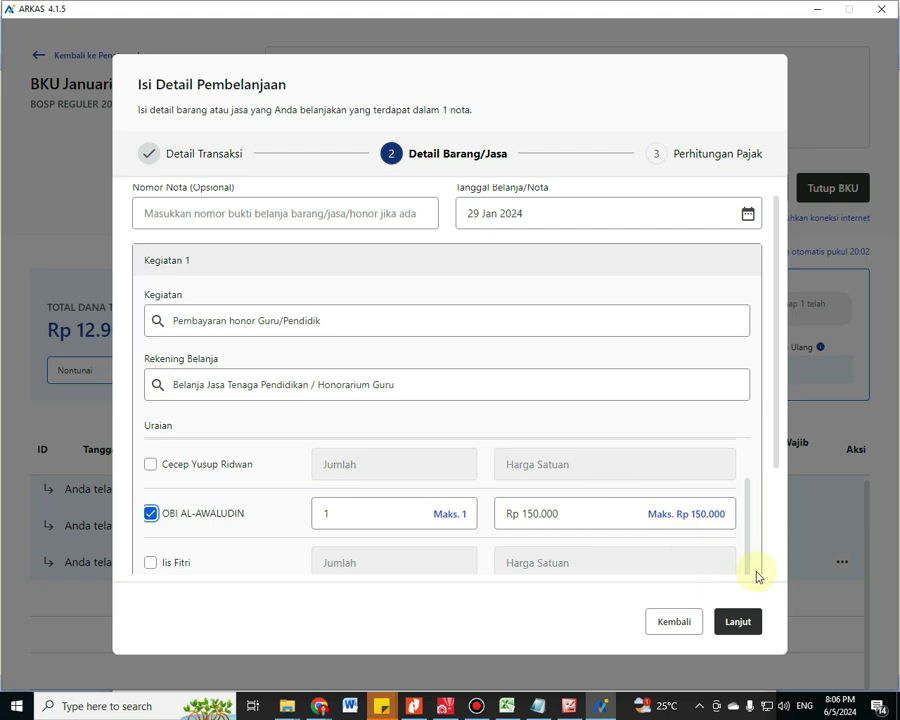
Save the Rp 150.000 honorarium entry to the January BKU
left_click(740, 630)
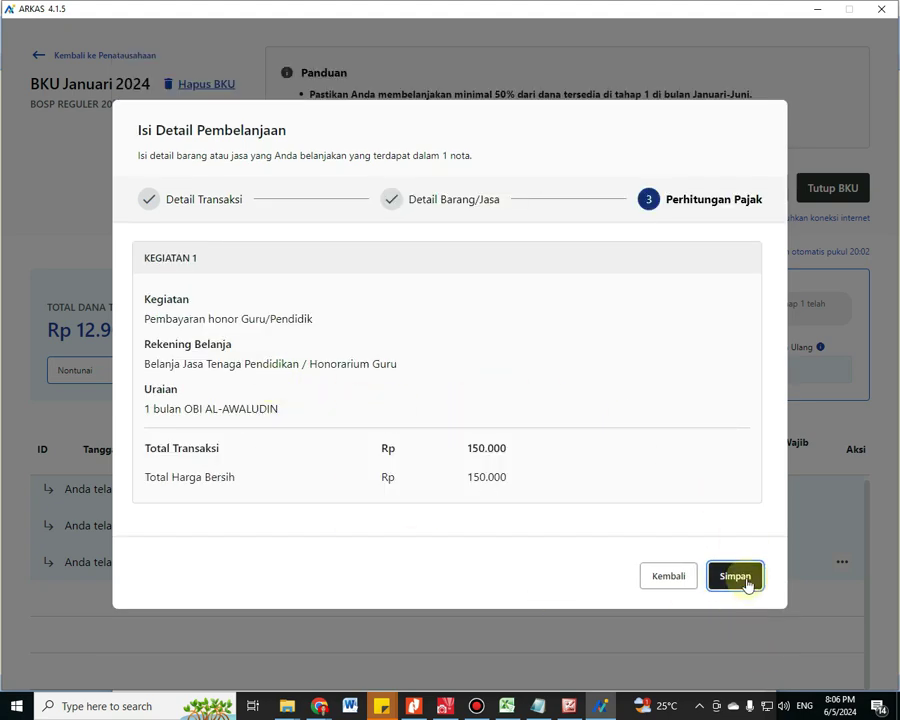
left_click(745, 579)
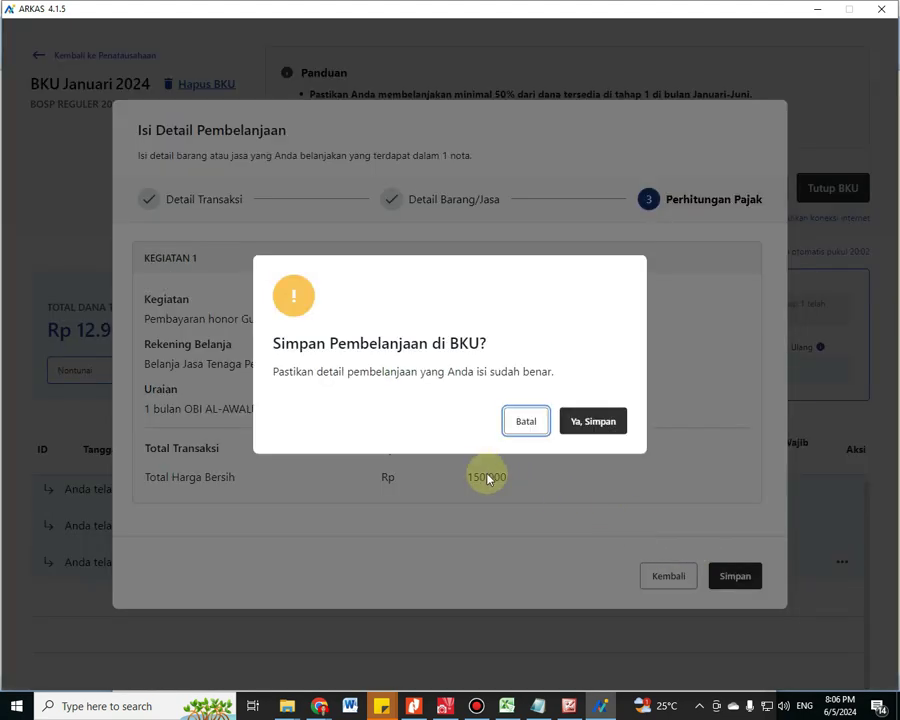
left_click(595, 421)
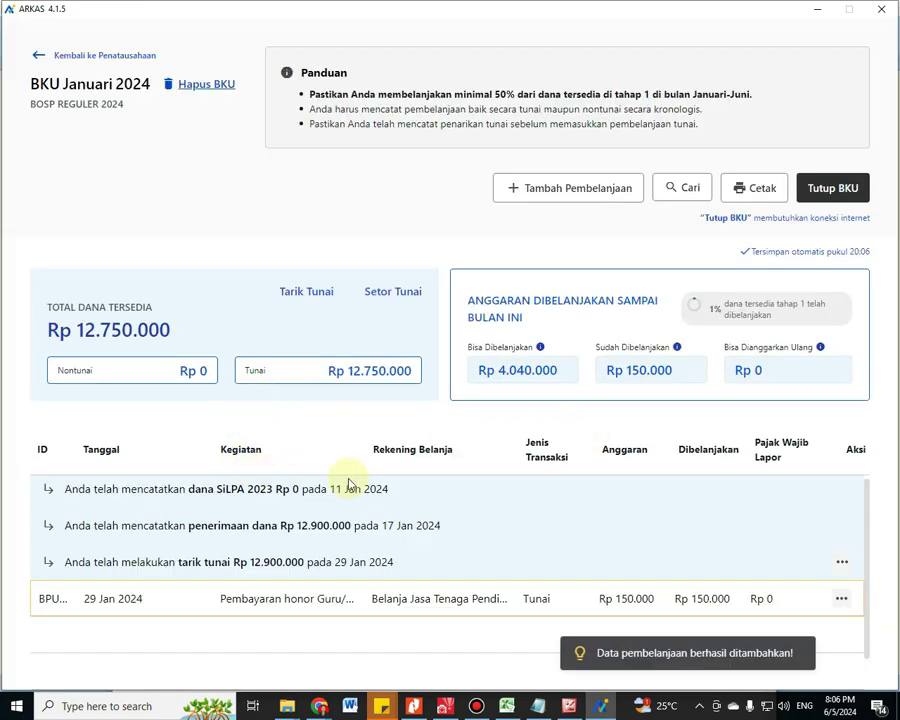
Review the January BKU, now showing Rp 900.000 spent and Tunai at Rp 12.000.000
scroll(300, 510, "down", 1)
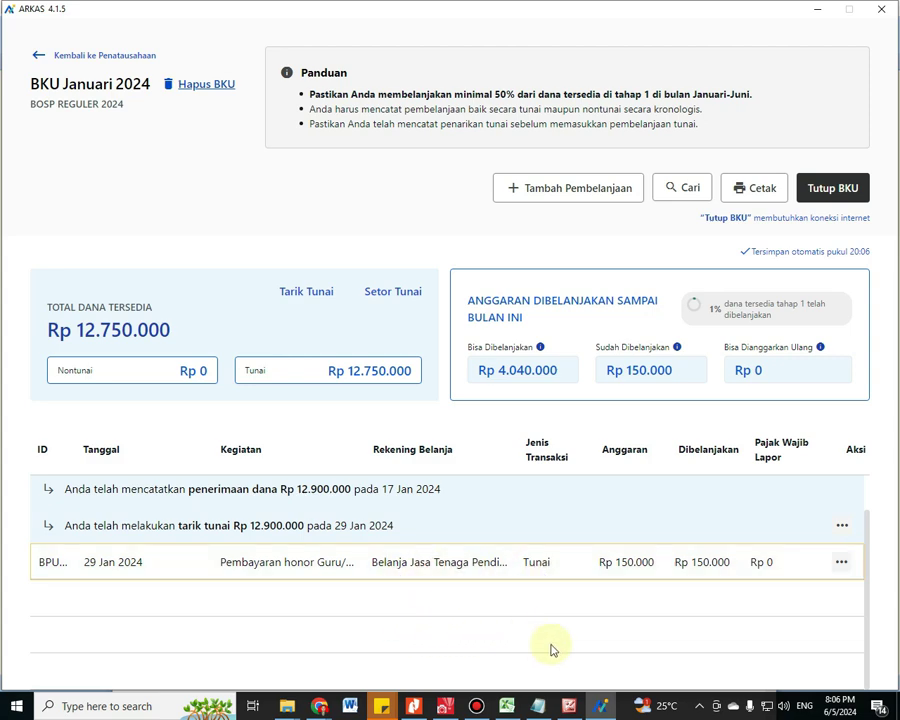
mouse_move(608, 718)
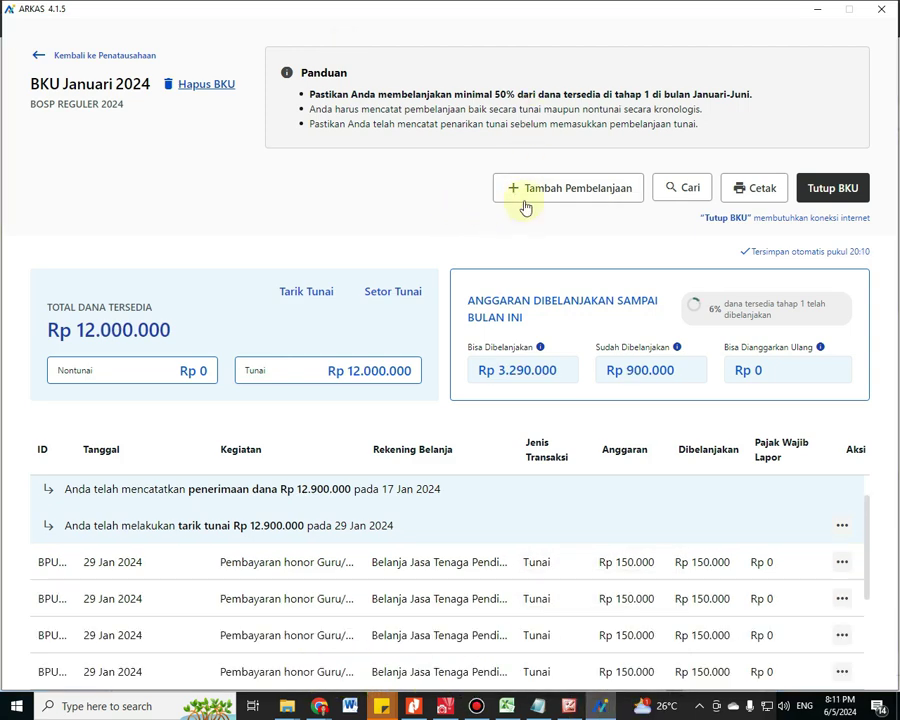
Start a new spending entry, checking the January report PDF for the next payment
left_click(551, 193)
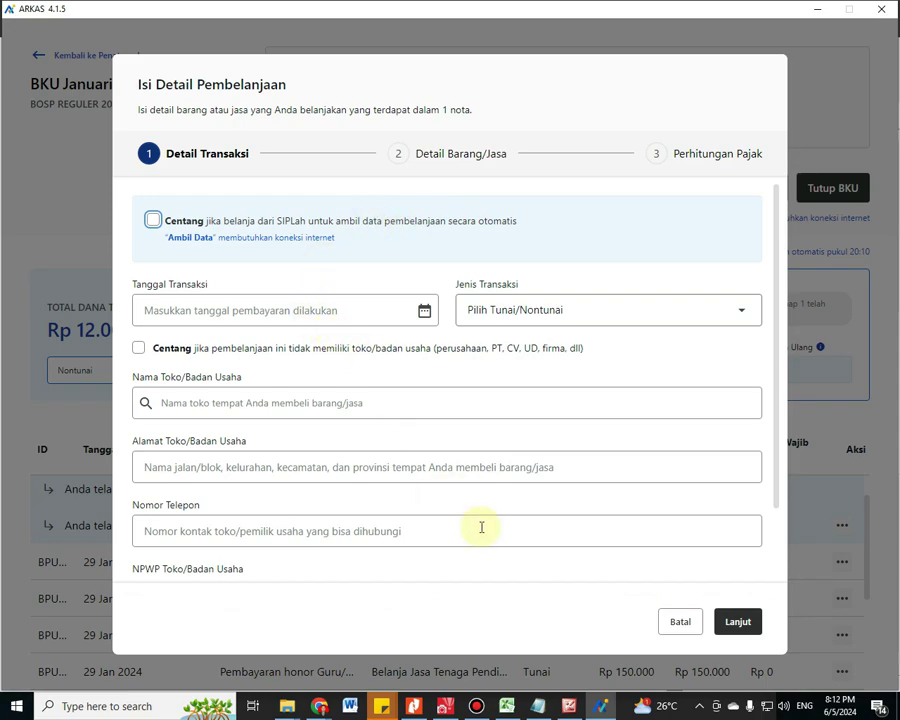
left_click(418, 707)
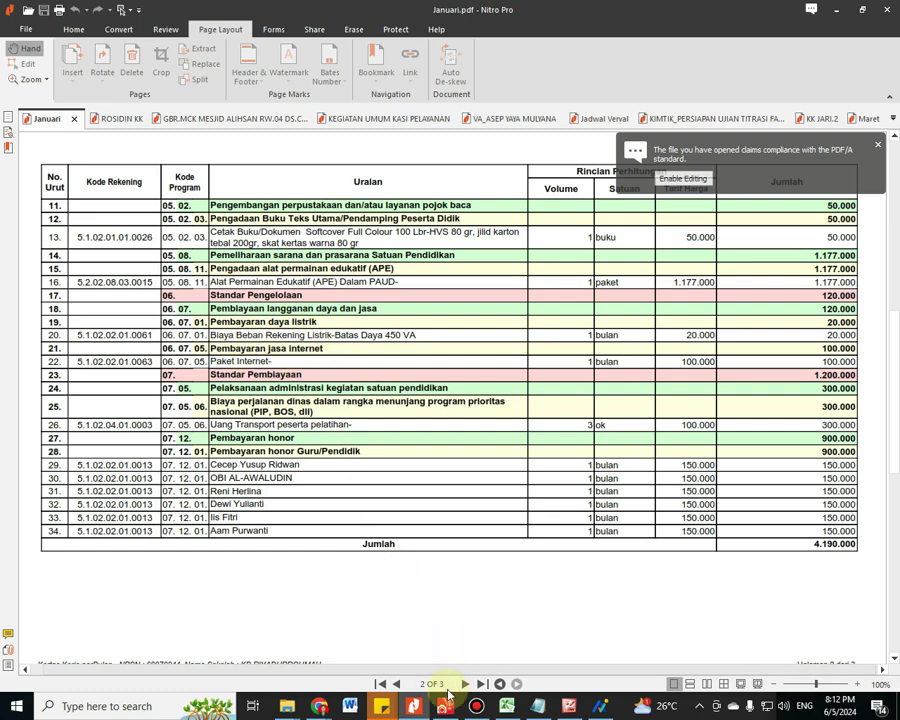
left_click(416, 708)
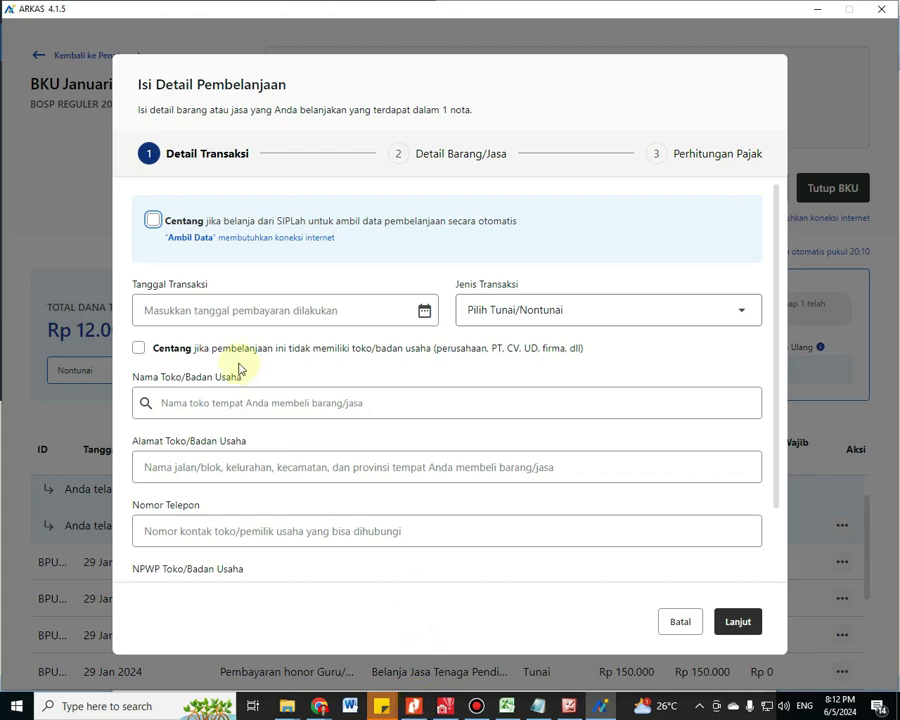
Date the transaction 29 Jan 2024 as a Tunai payment to an individual payee
left_click(425, 310)
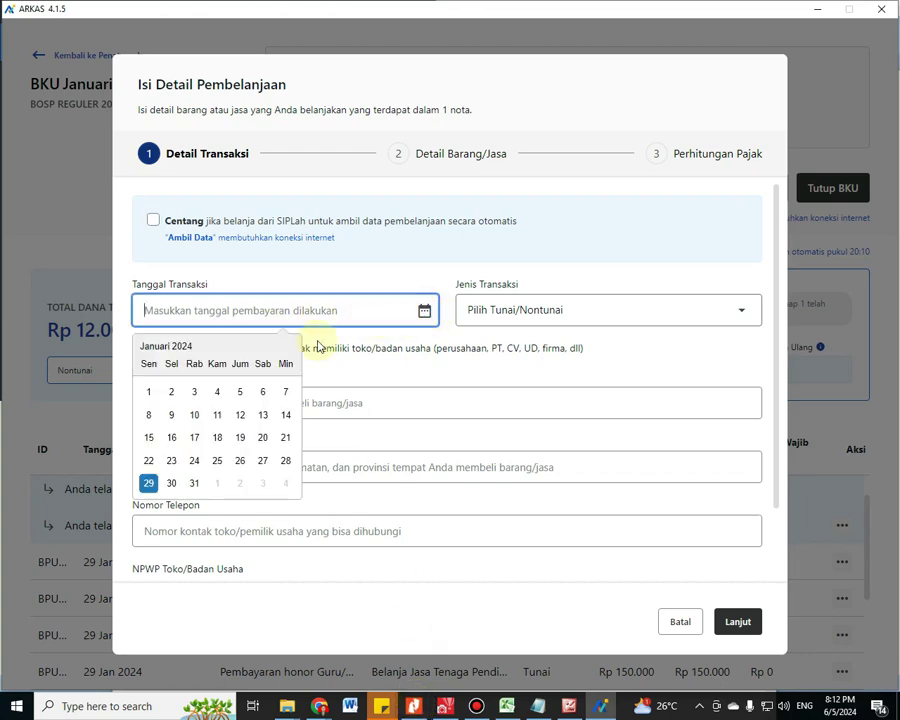
left_click(148, 484)
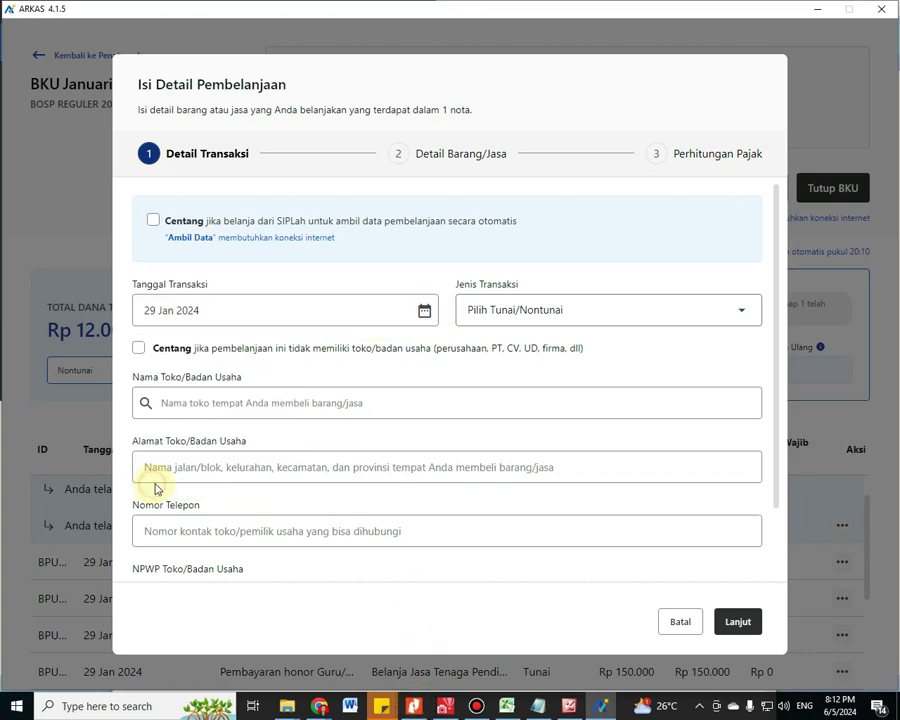
left_click(556, 310)
left_click(584, 356)
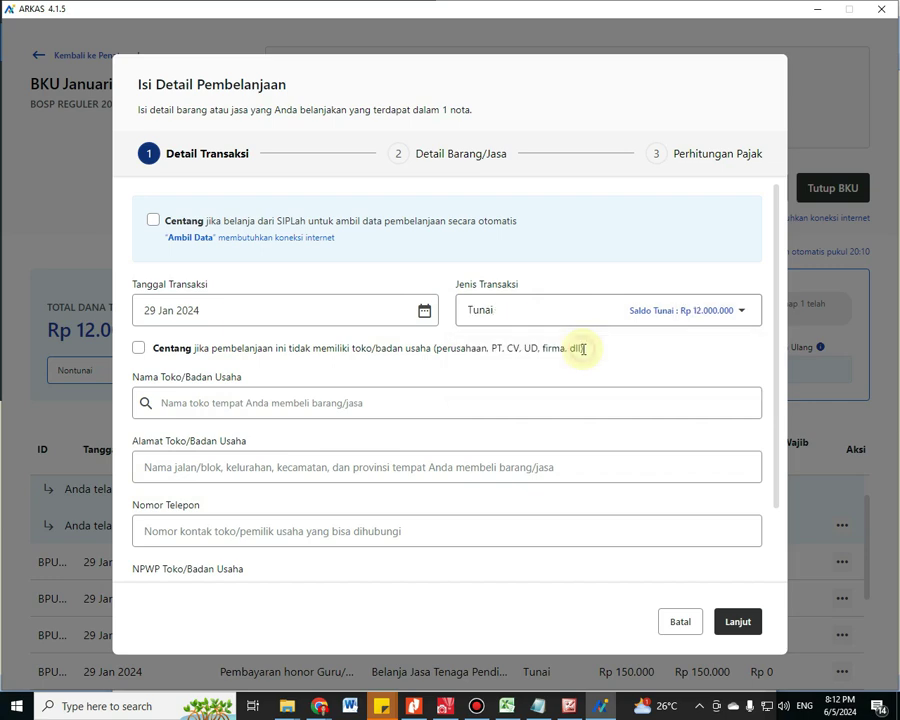
left_click(142, 349)
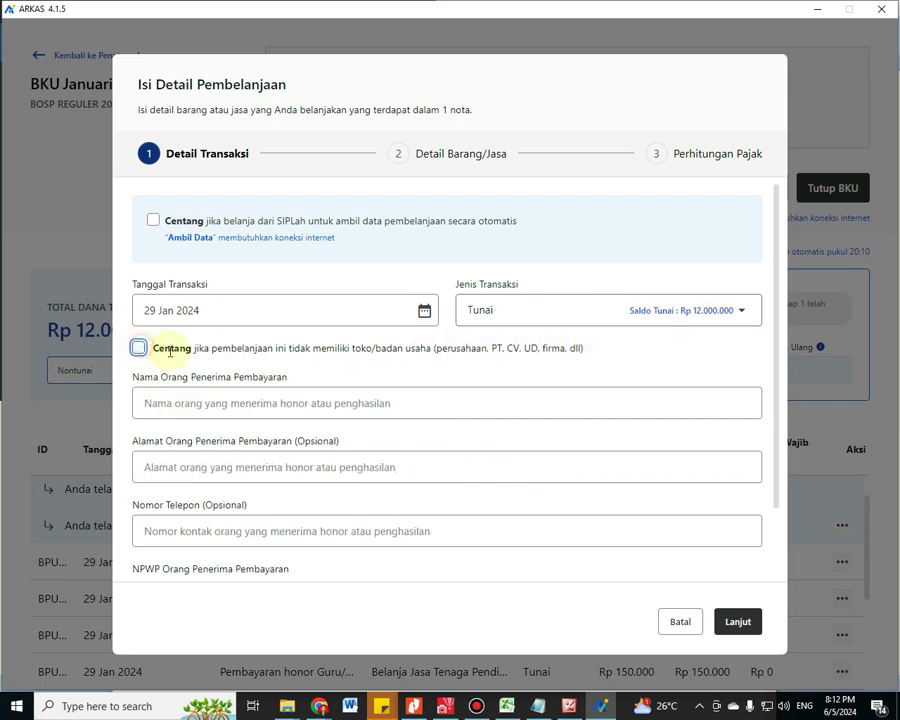
Enter the recipient's name, mark them as having no NPWP, and continue to Detail Barang/Jasa
left_click(240, 405)
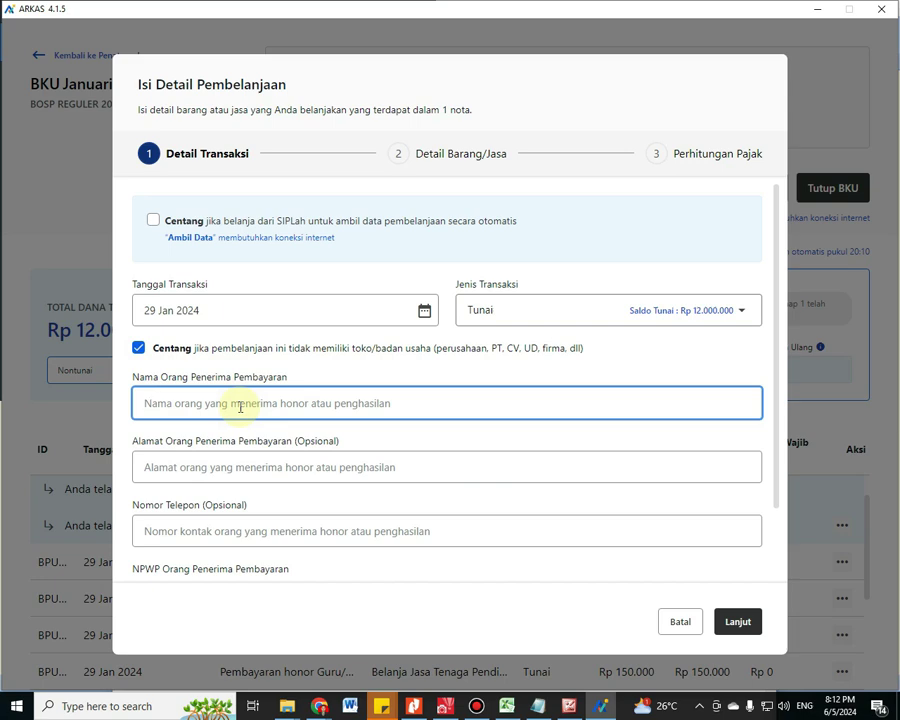
type("d")
key("BackSpace")
type("YA")
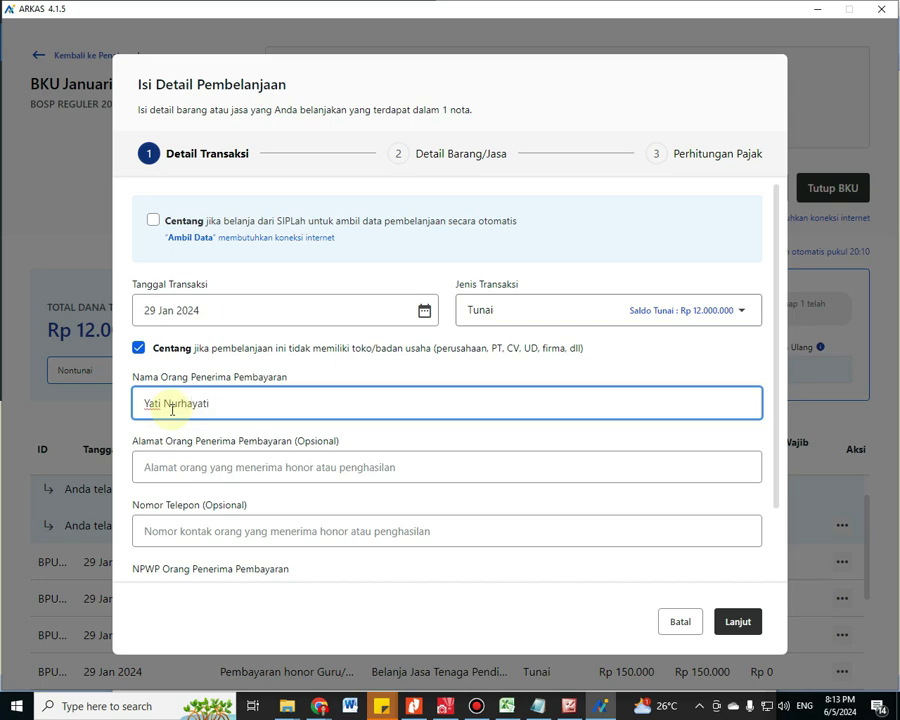
scroll(205, 525, "down", 2)
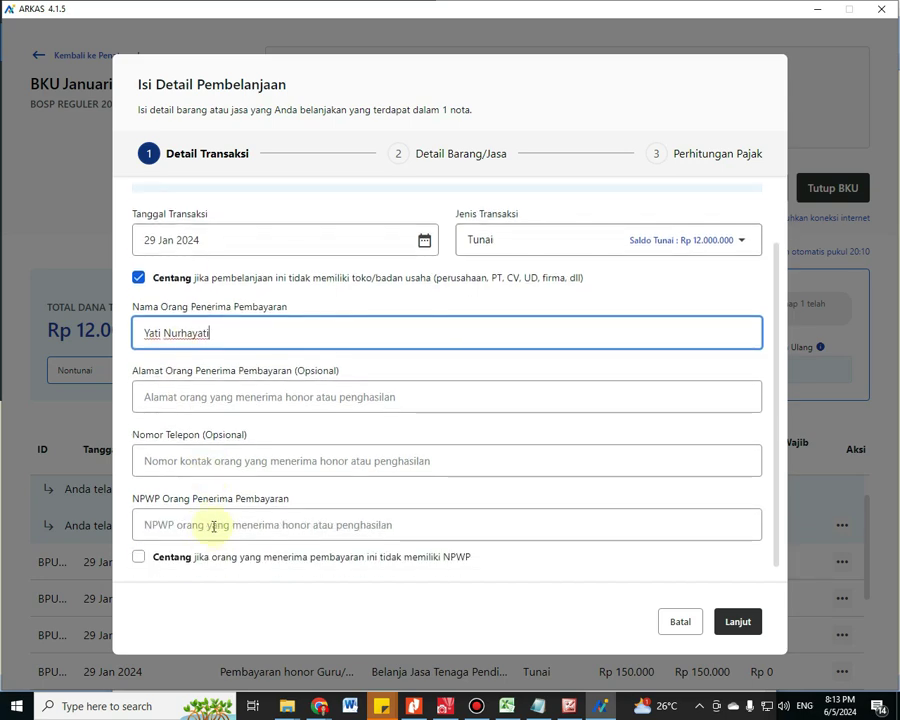
left_click(180, 514)
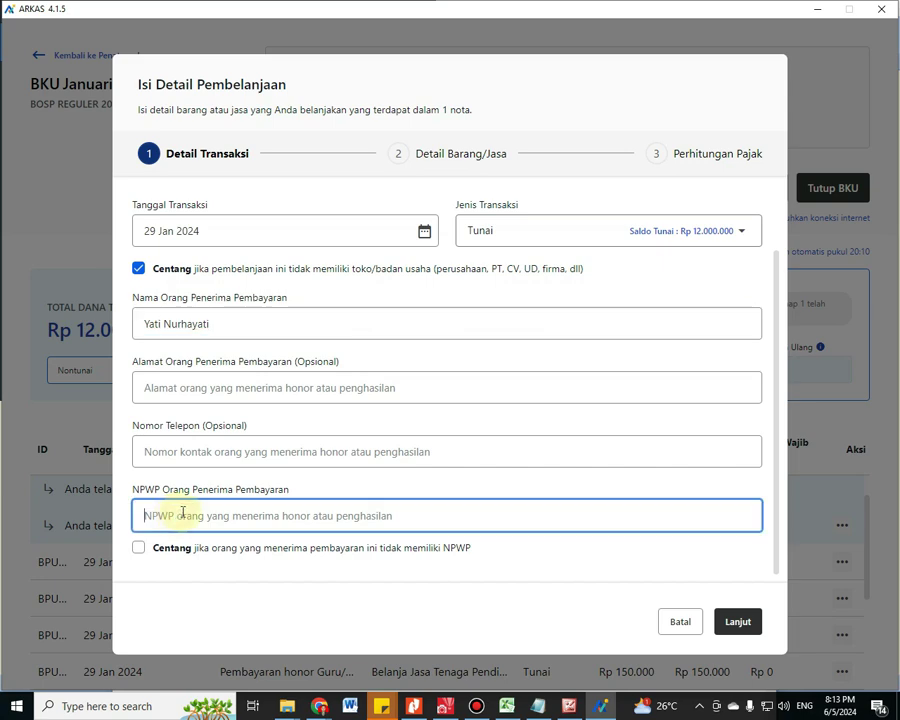
left_click(138, 548)
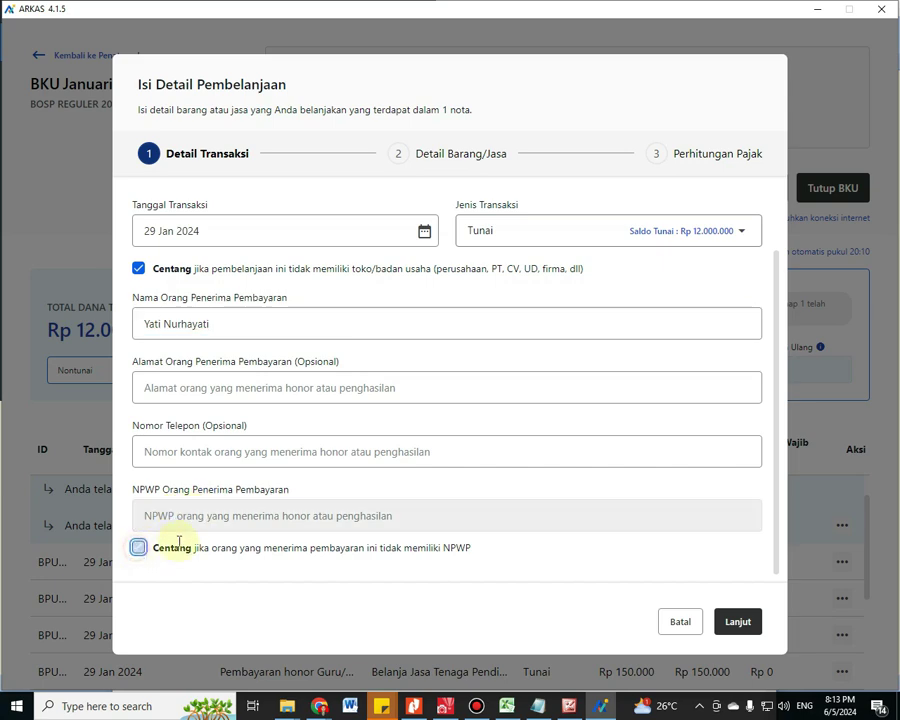
left_click(739, 622)
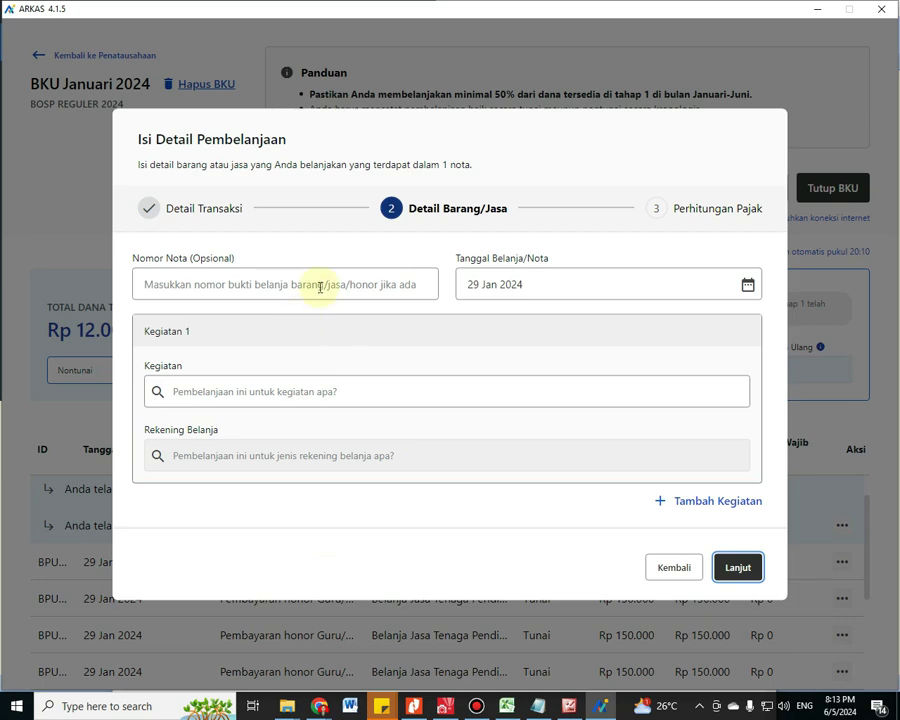
left_click(320, 286)
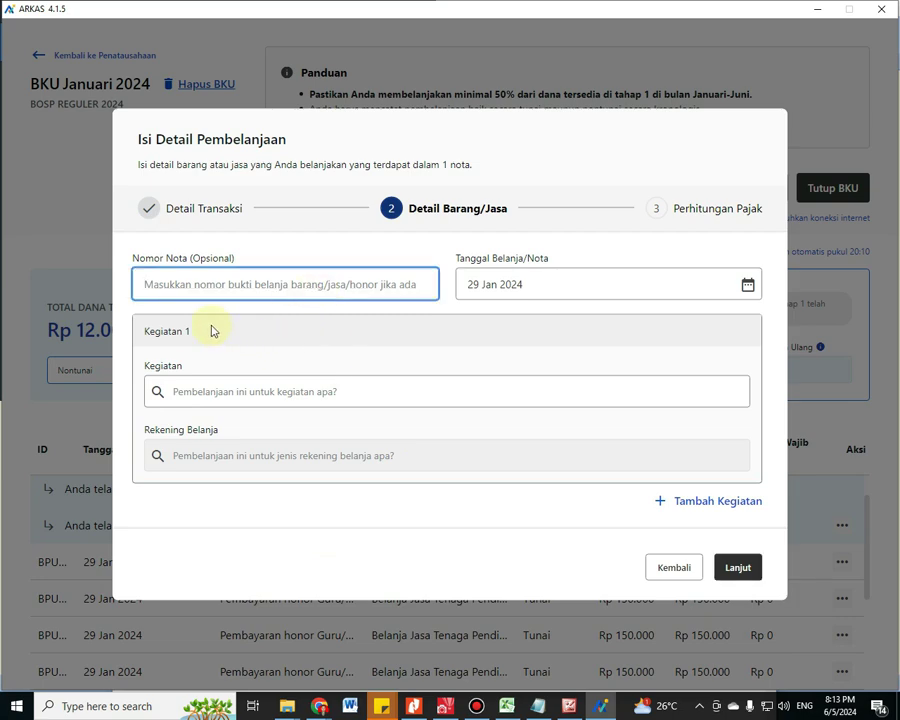
left_click(211, 392)
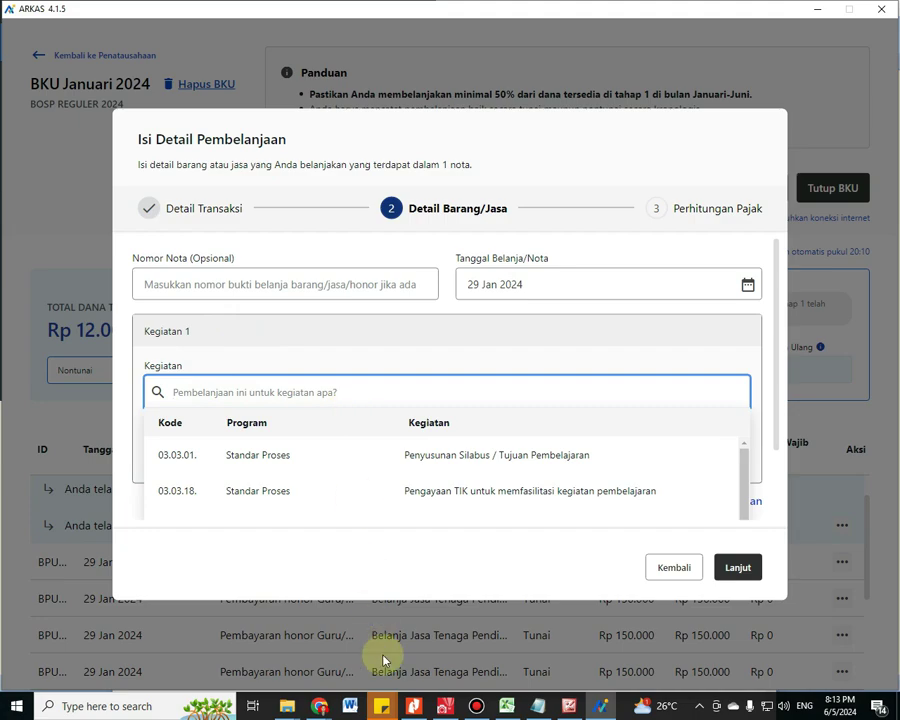
left_click(413, 706)
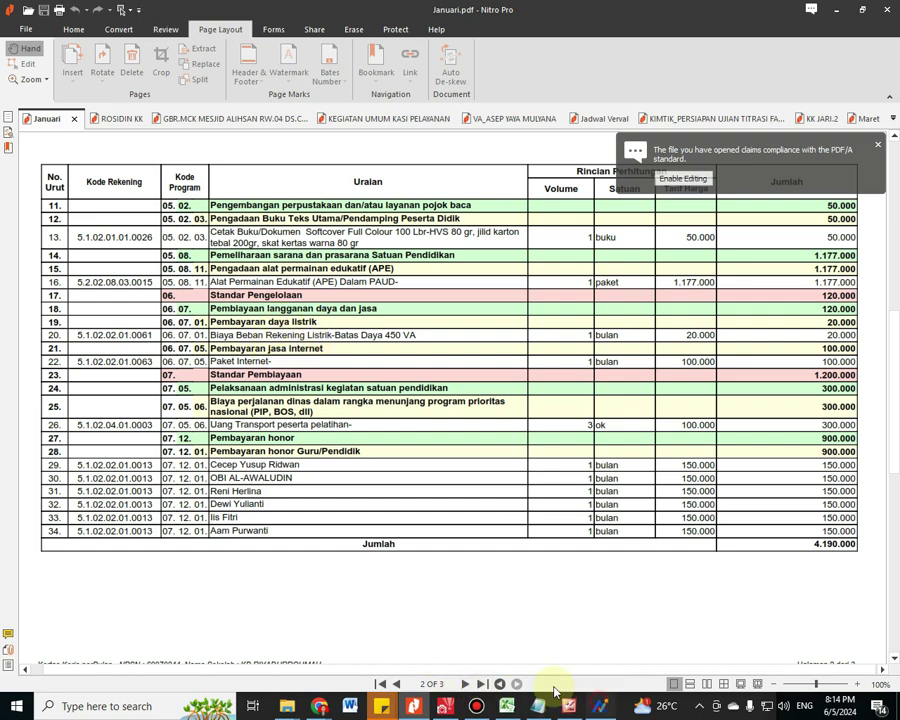
left_click(598, 706)
Assign Pembayaran daya listrik with the Belanja Tagihan Listrik account and the Rp 20.000 electricity item
type("lis")
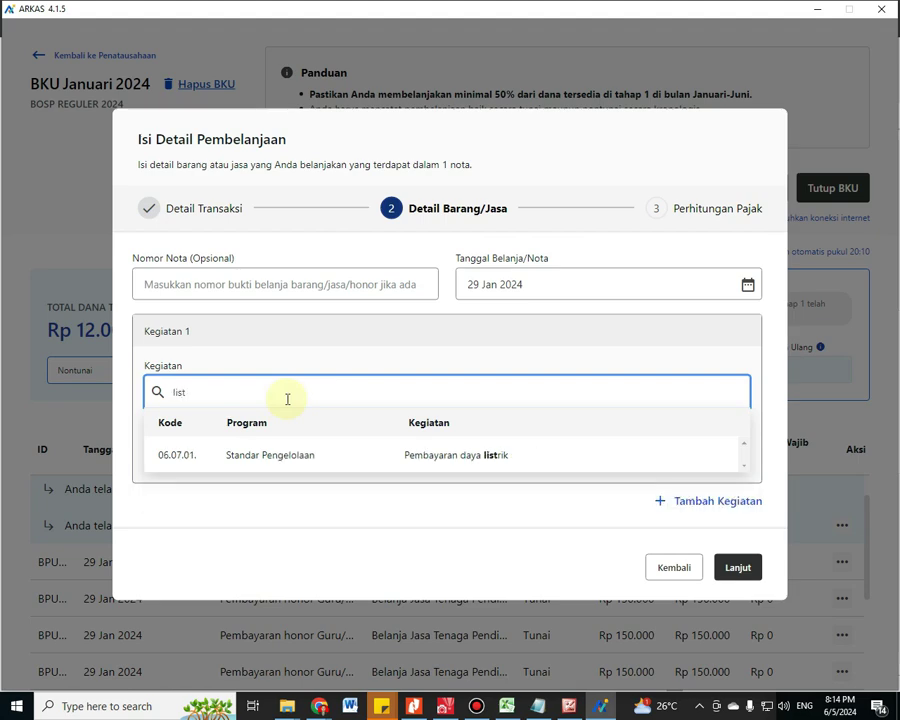
type("t")
left_click(290, 456)
left_click(213, 459)
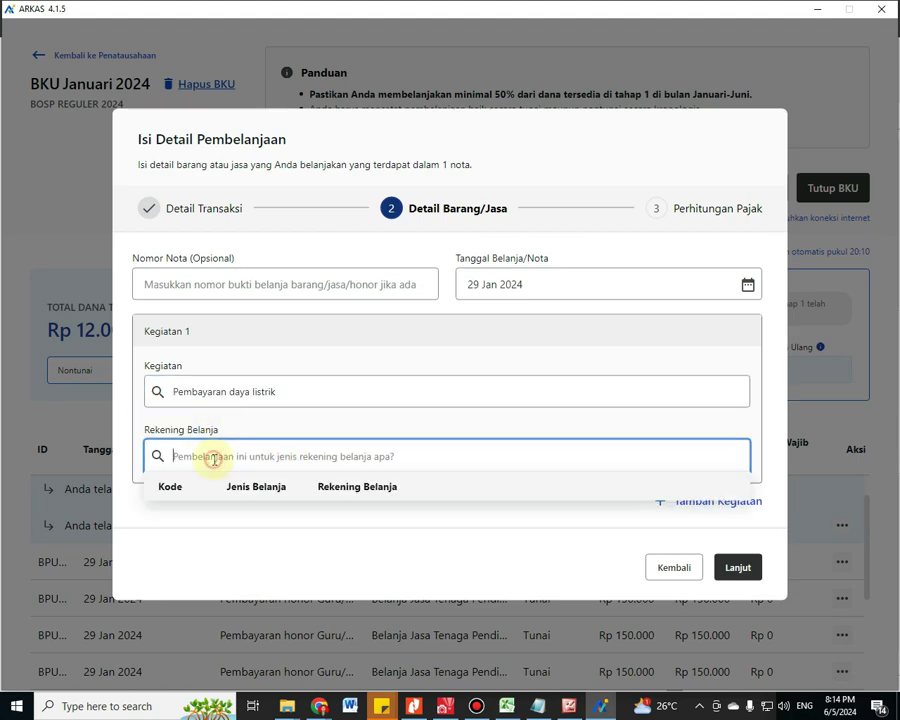
left_click(356, 494)
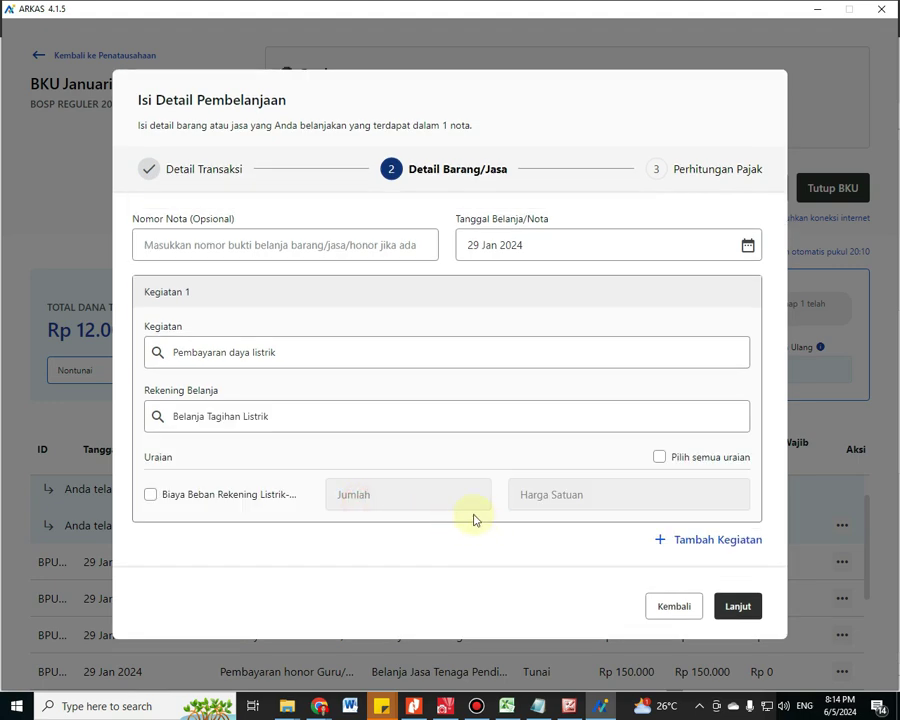
left_click(151, 495)
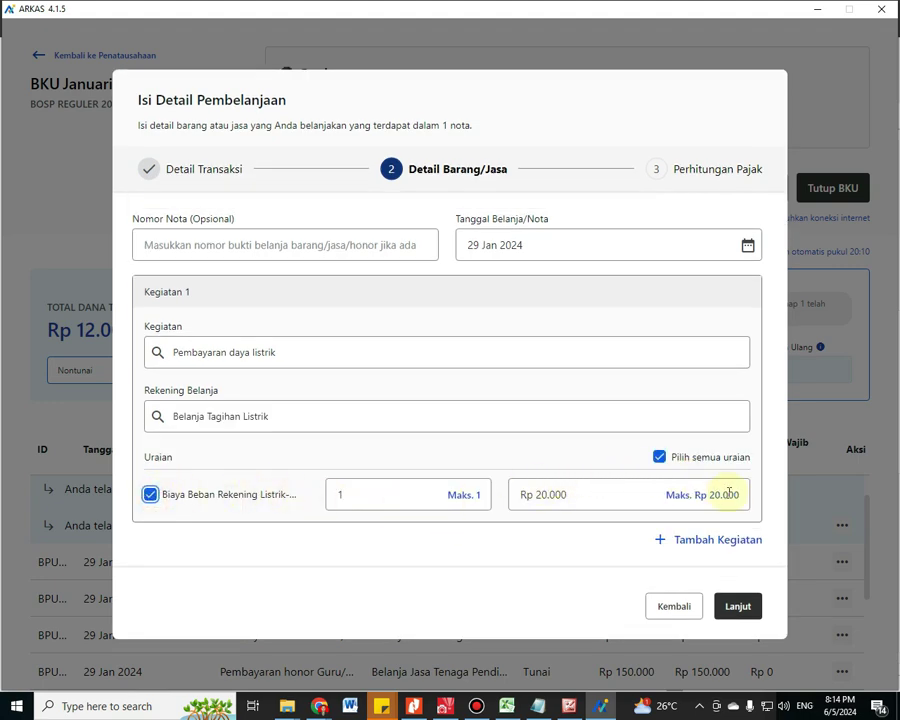
Add a second activity, Pembayaran jasa internet, with its account and the Rp 100.000 Paket Internet item
left_click(701, 545)
scroll(251, 468, "down", 3)
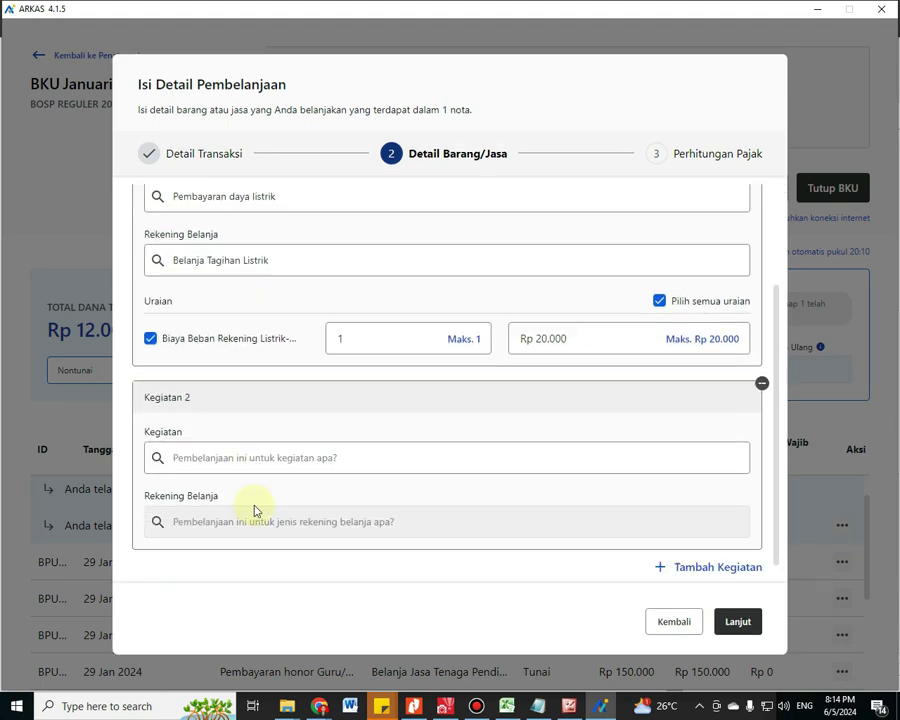
left_click(272, 456)
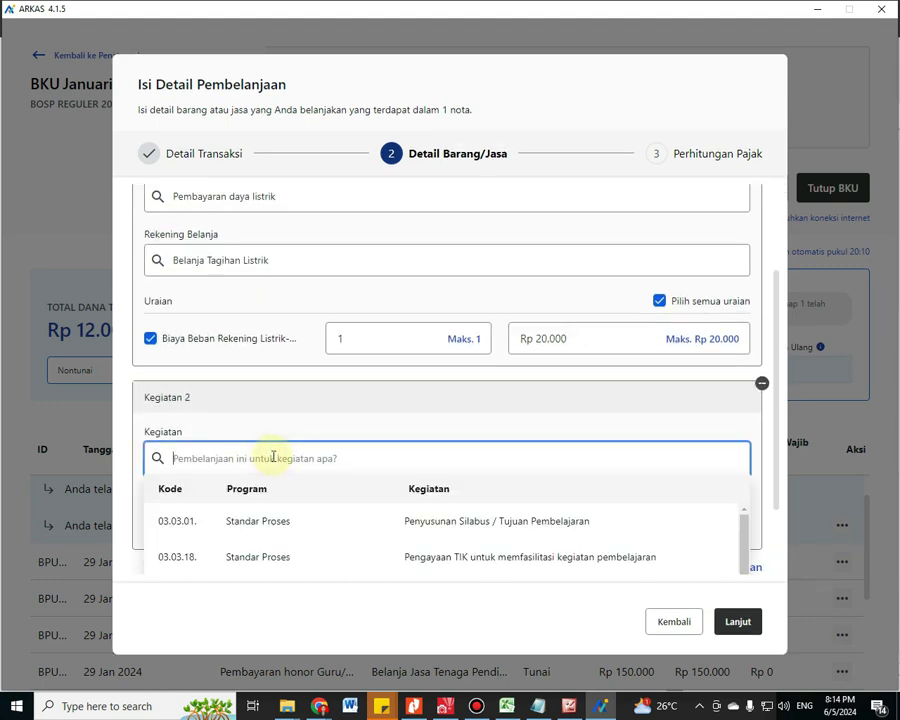
type("inte")
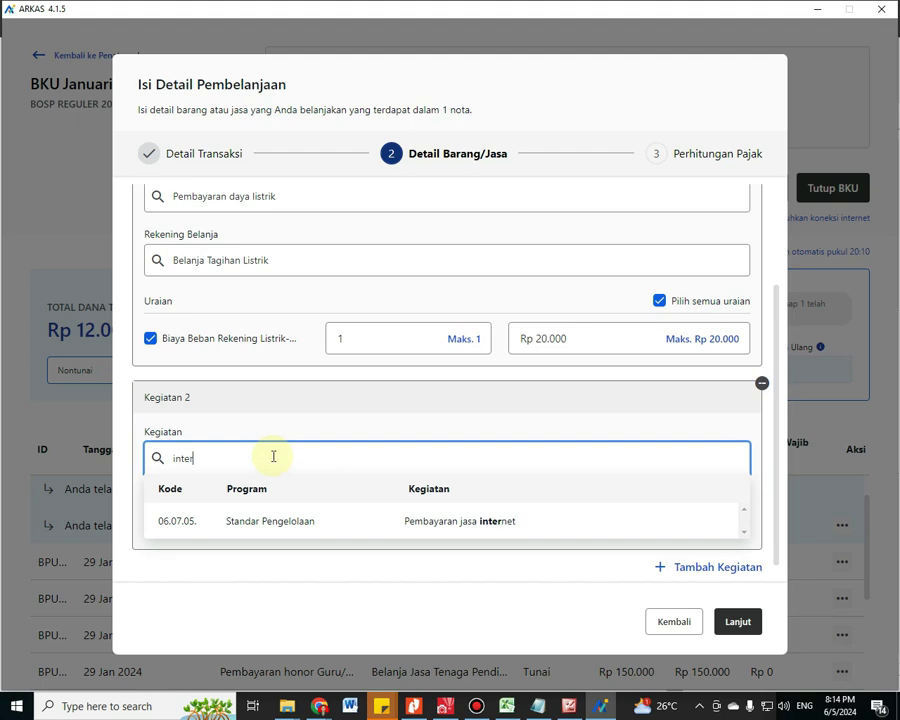
type("r")
left_click(421, 522)
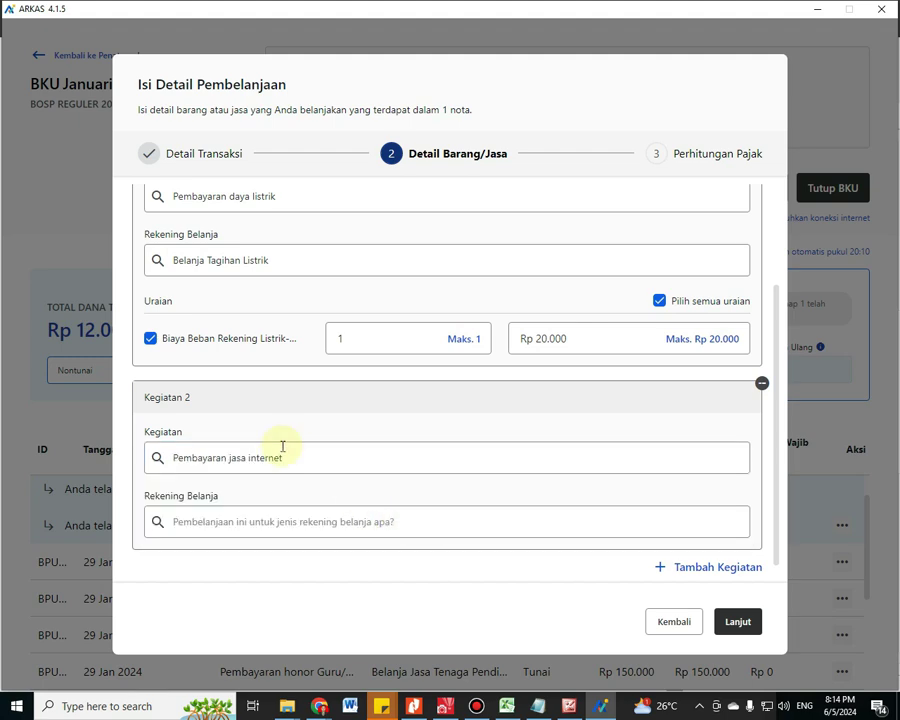
left_click(258, 507)
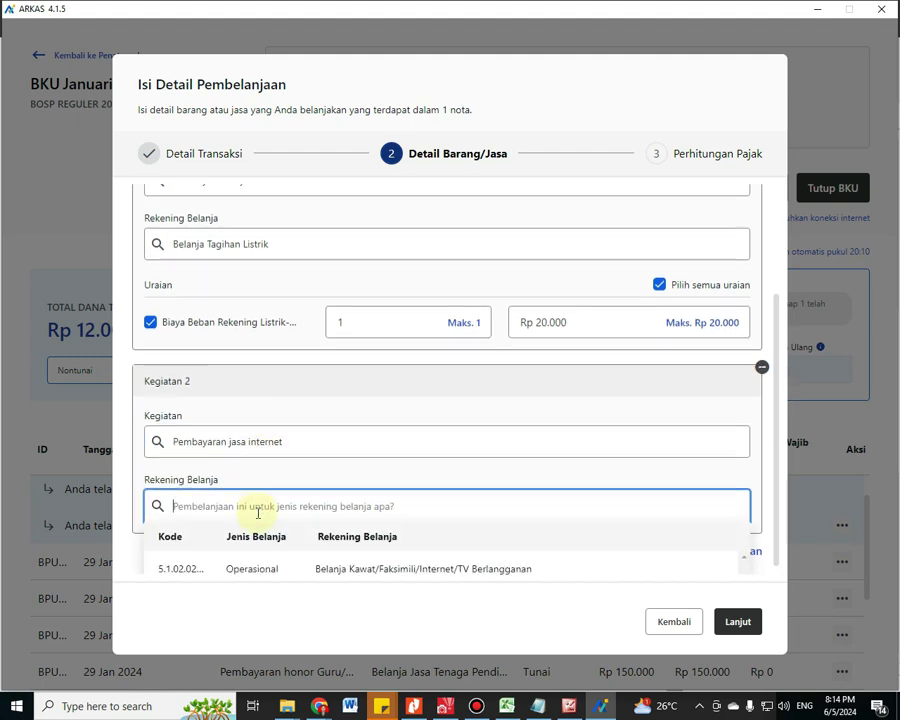
left_click(331, 557)
scroll(314, 454, "up", 3)
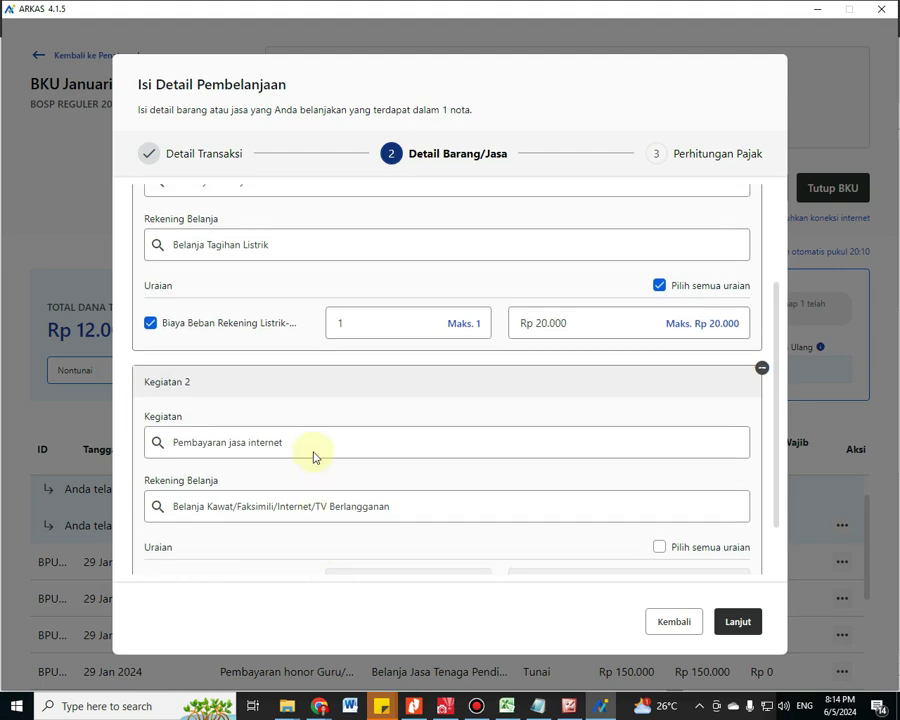
scroll(339, 329, "up", 1)
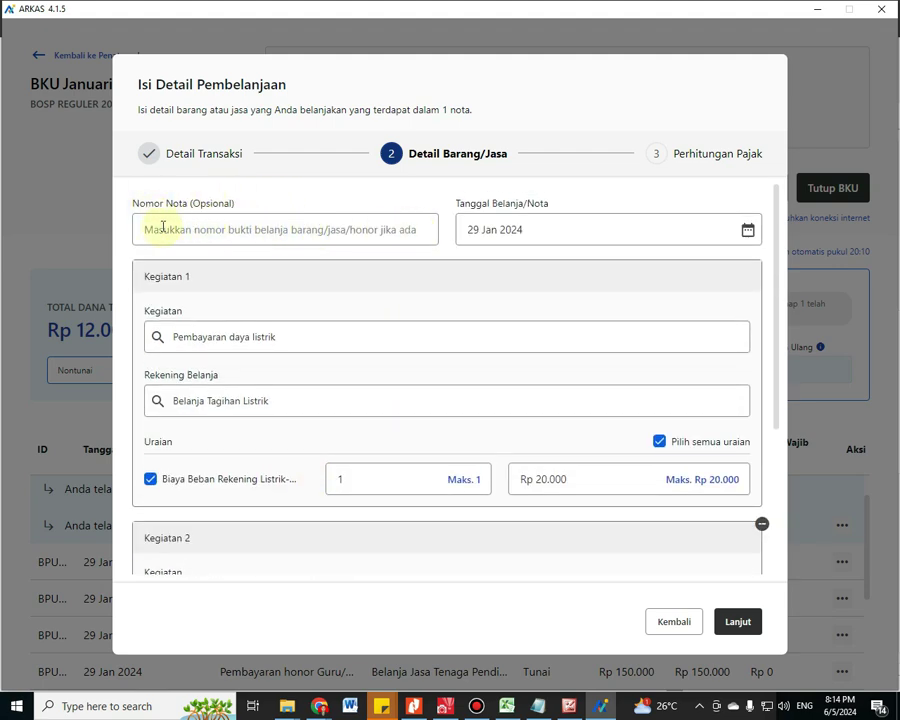
left_click(163, 227)
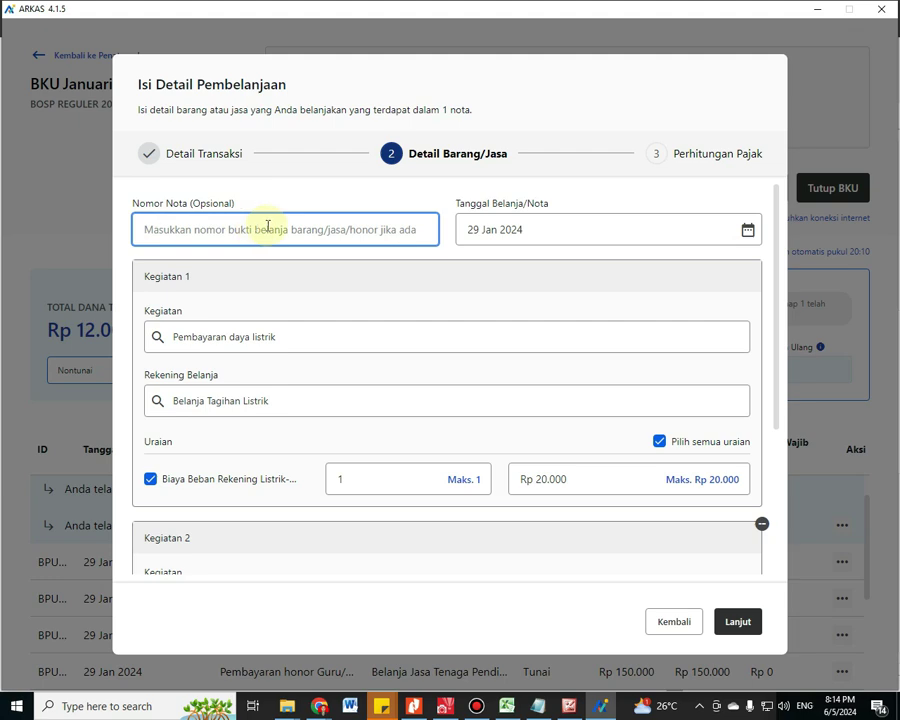
scroll(287, 270, "down", 3)
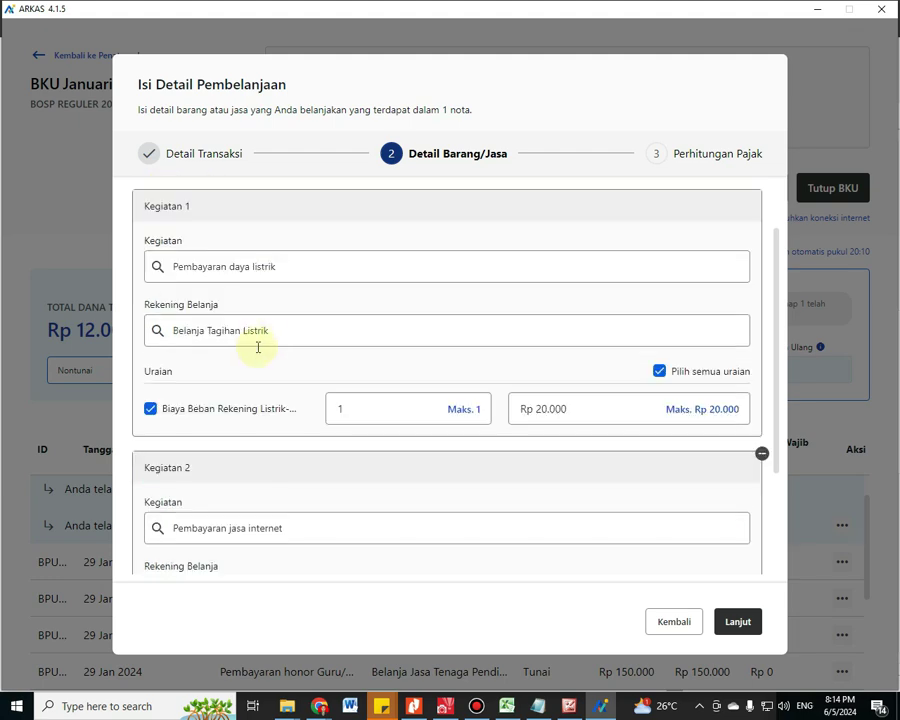
scroll(256, 343, "down", 2)
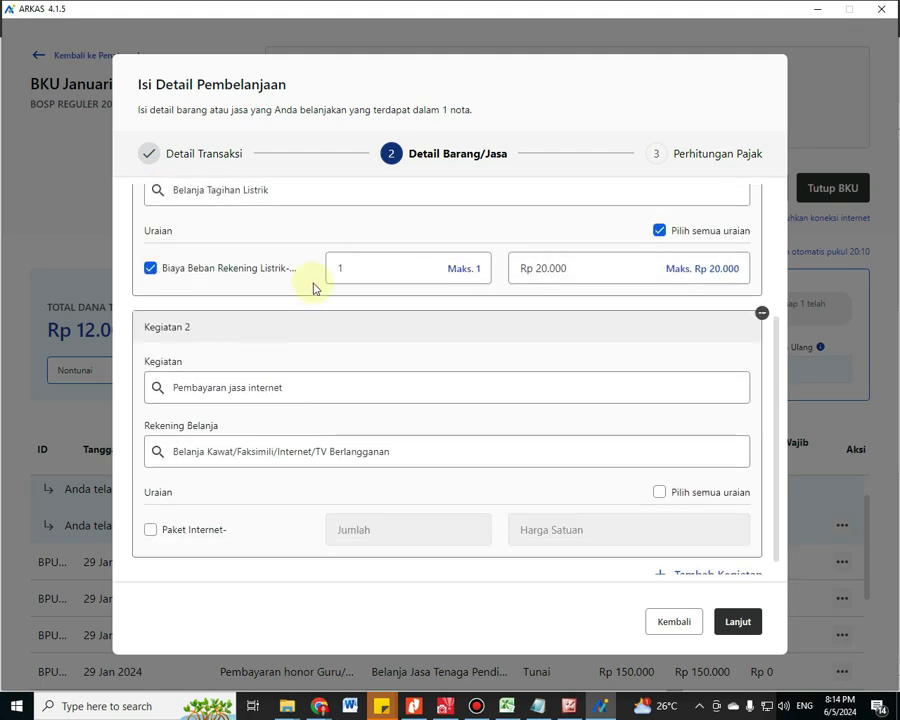
scroll(442, 394, "down", 1)
scroll(335, 300, "up", 2)
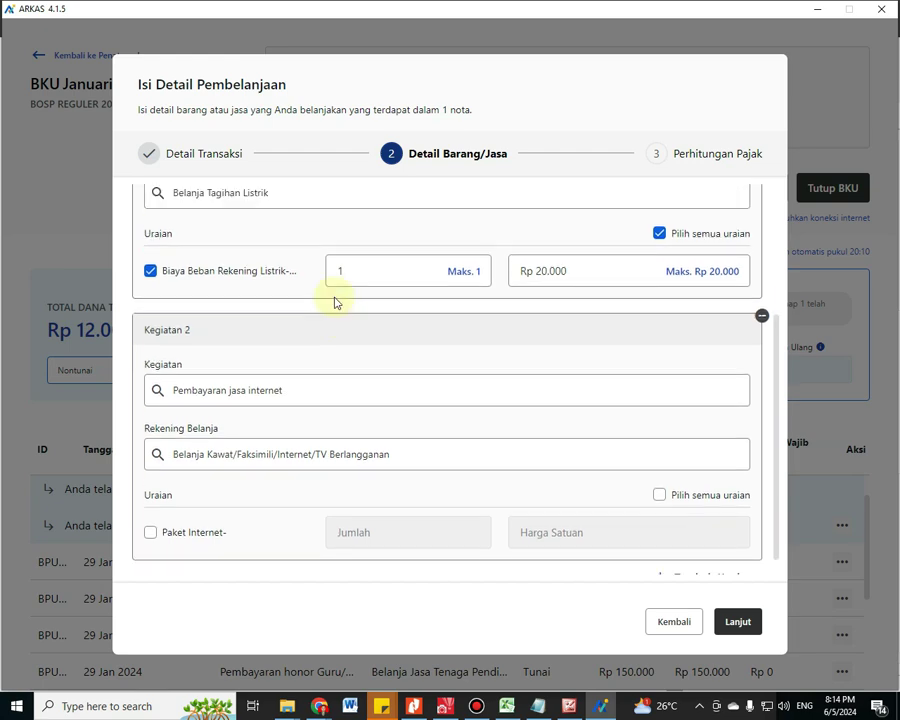
scroll(245, 400, "up", 1)
scroll(257, 434, "down", 1)
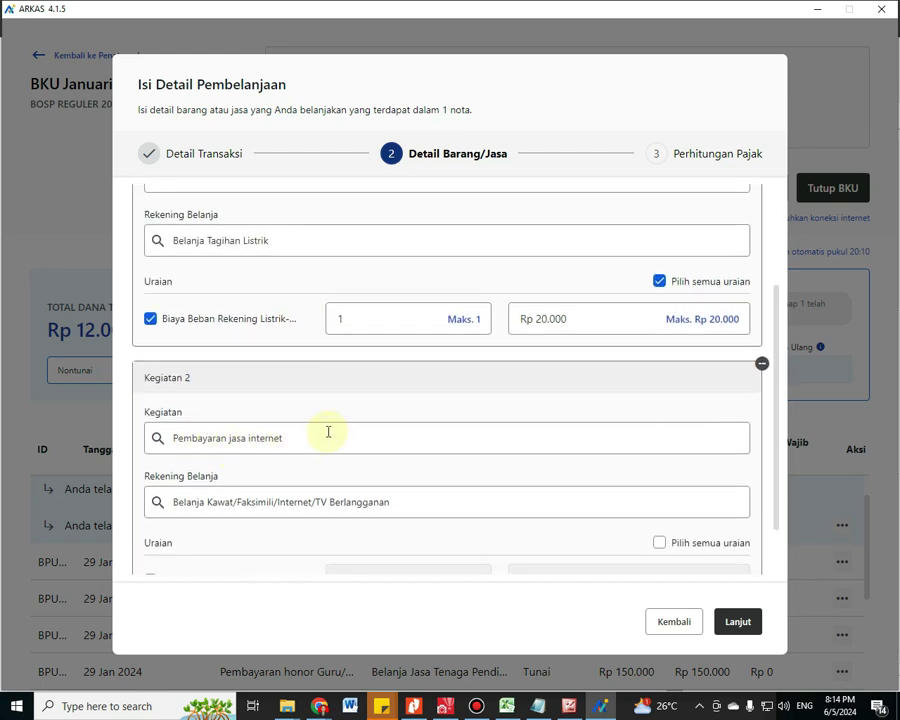
scroll(386, 444, "up", 3)
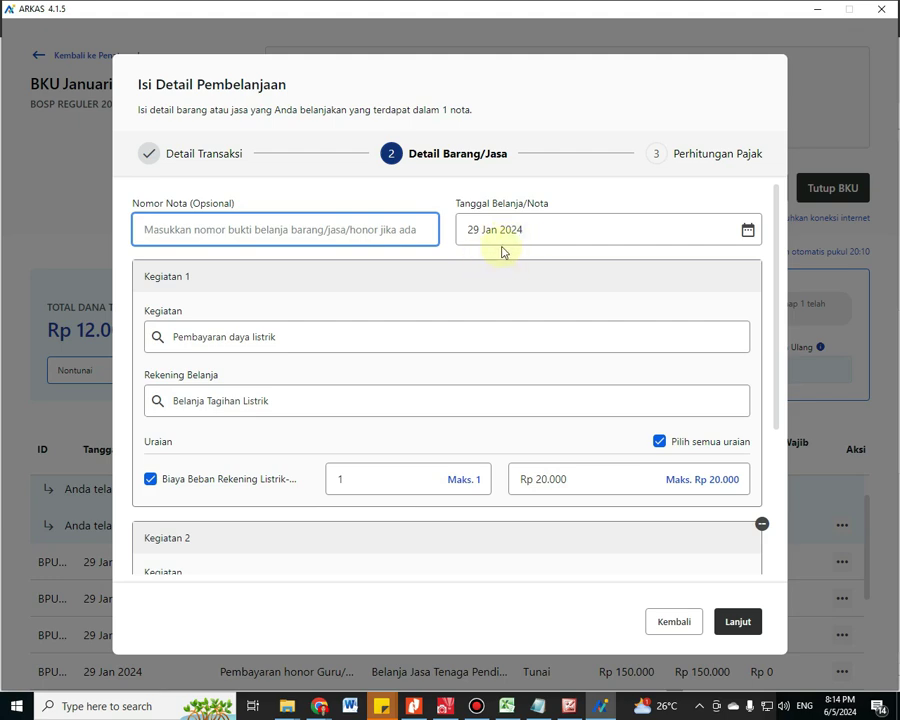
scroll(502, 287, "down", 4)
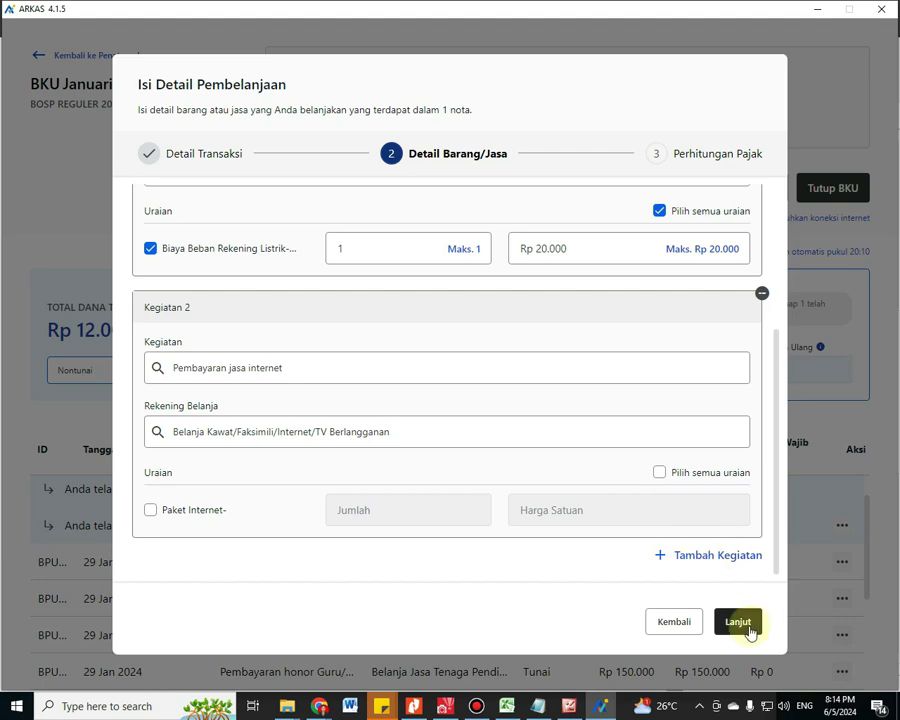
left_click(150, 512)
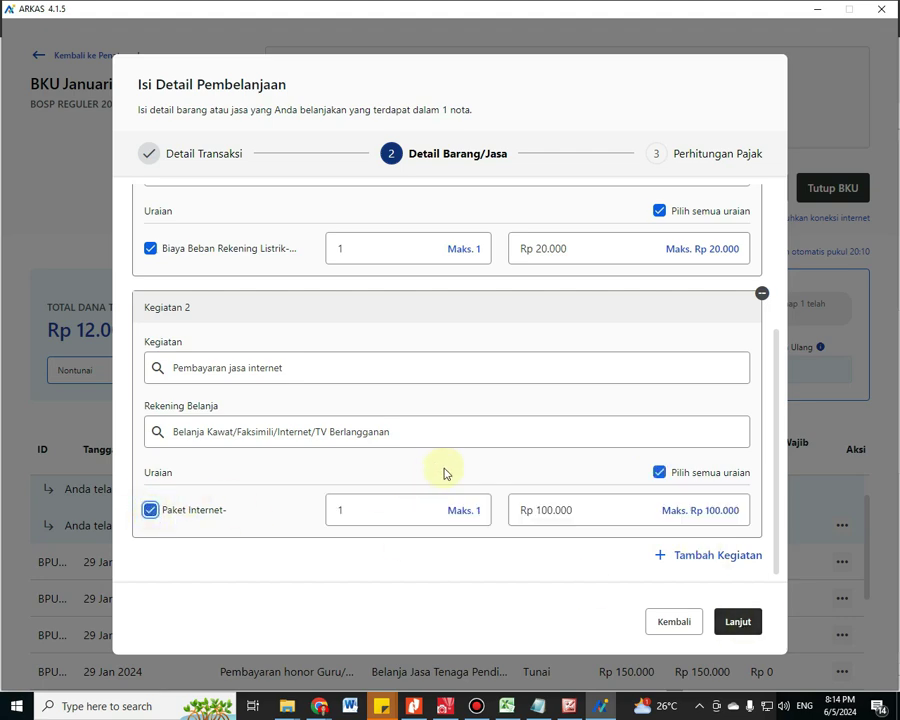
scroll(654, 502, "up", 1)
scroll(450, 490, "up", 2)
scroll(220, 400, "down", 3)
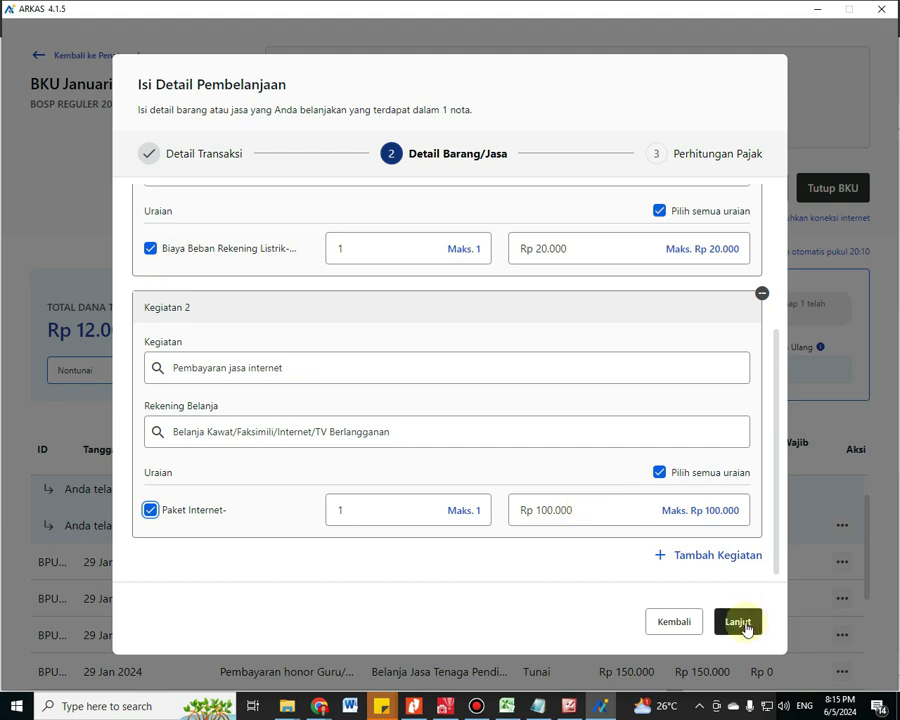
Save the electricity and internet expense to the BKU and begin another spending entry
left_click(738, 622)
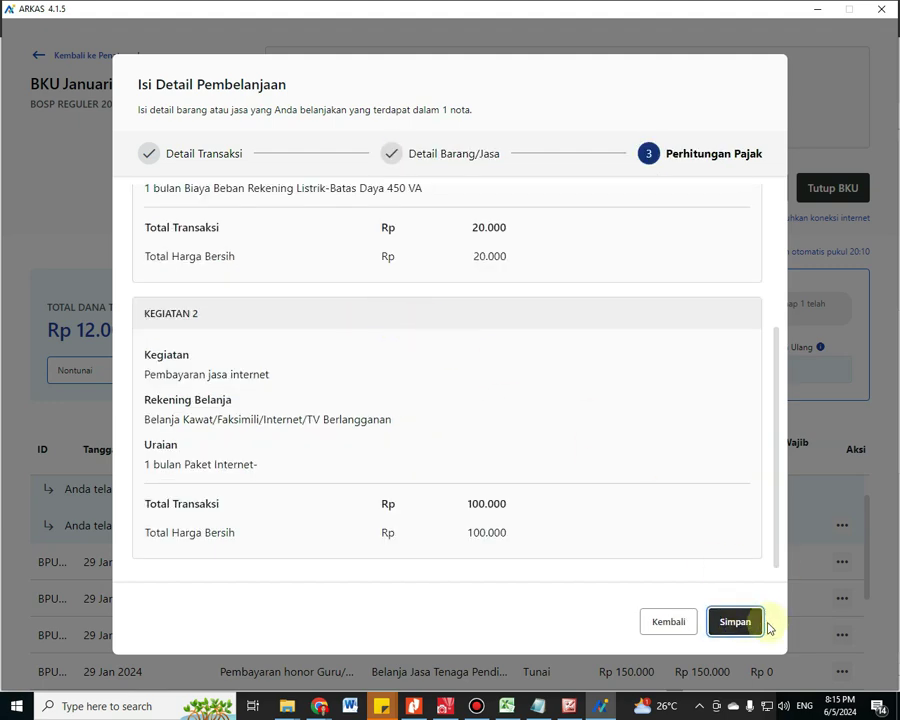
left_click(734, 620)
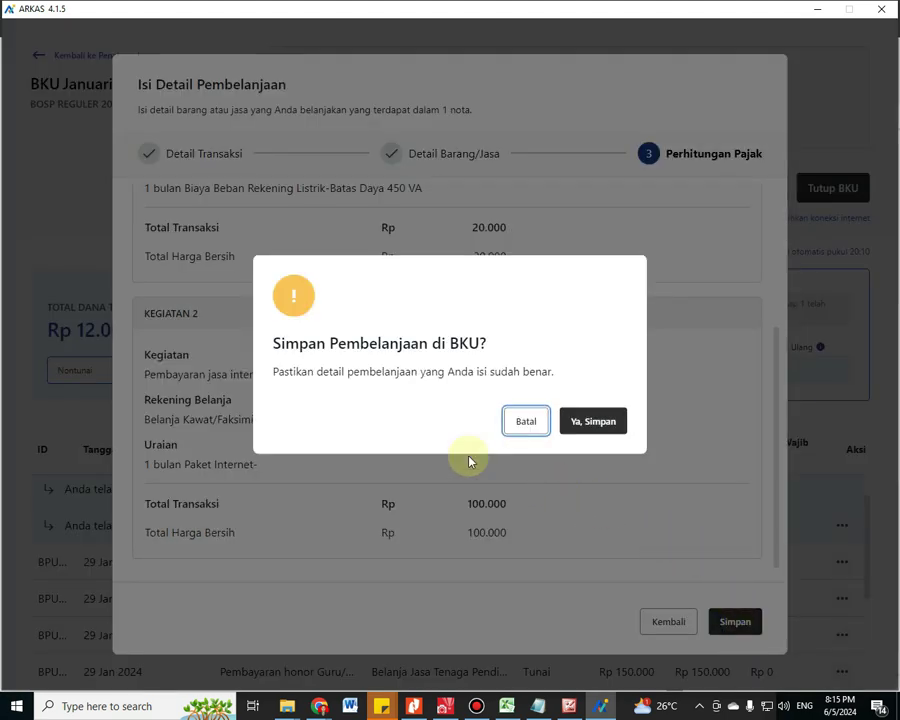
left_click(600, 422)
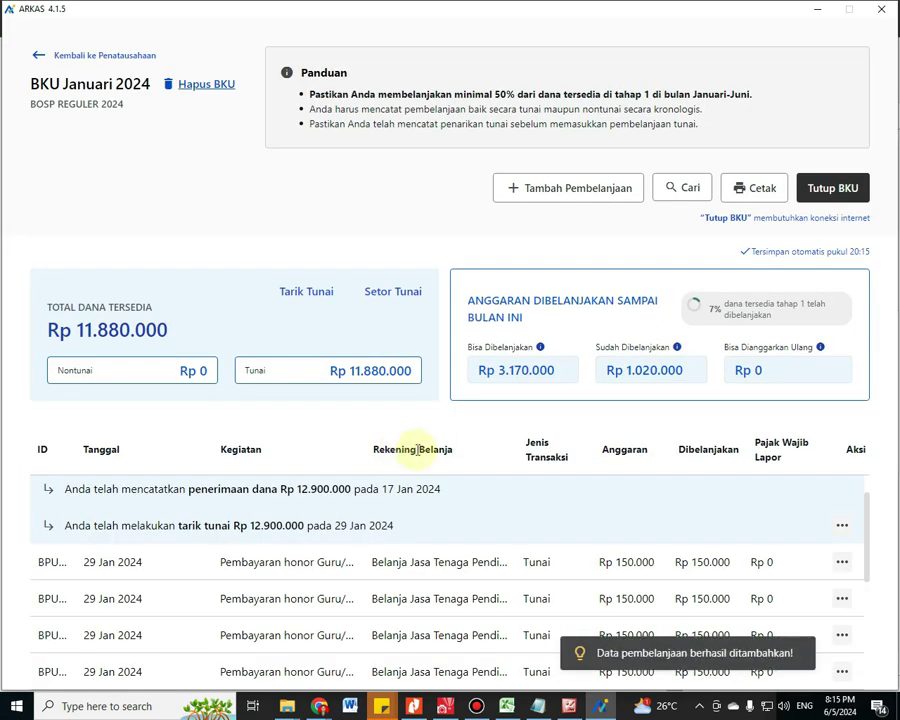
scroll(445, 484, "down", 2)
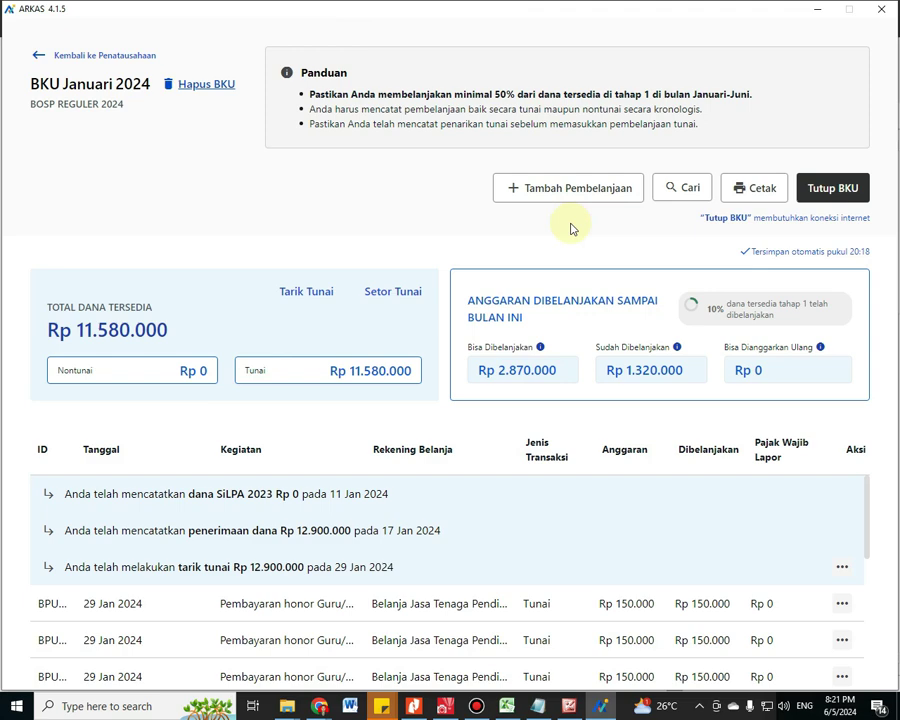
left_click(577, 195)
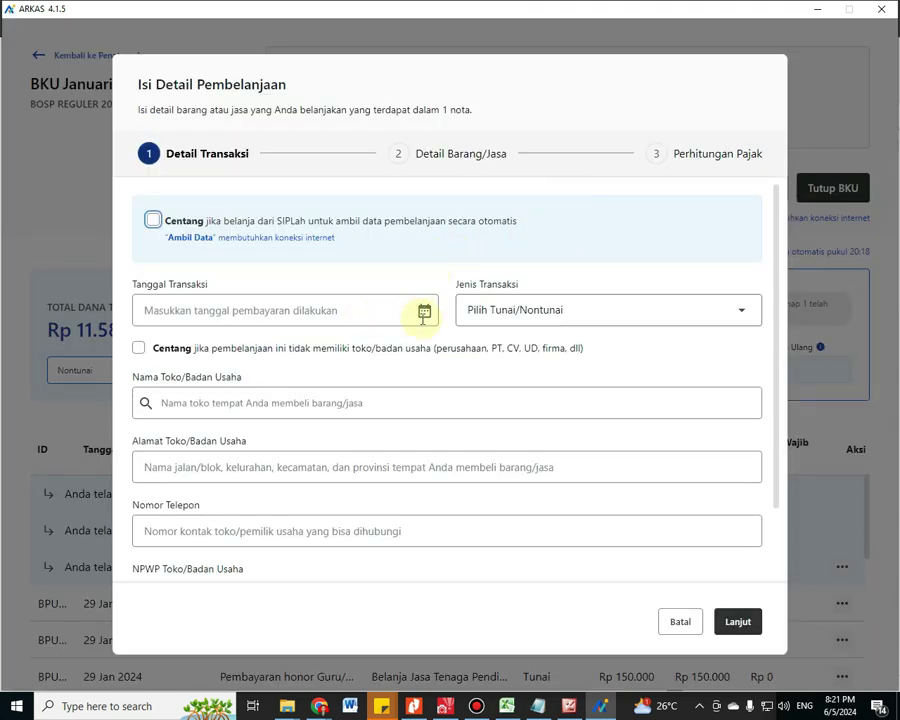
Review the Belanja table in Januari.pdf, then return to the ARKAS spending form
key("alt+Tab")
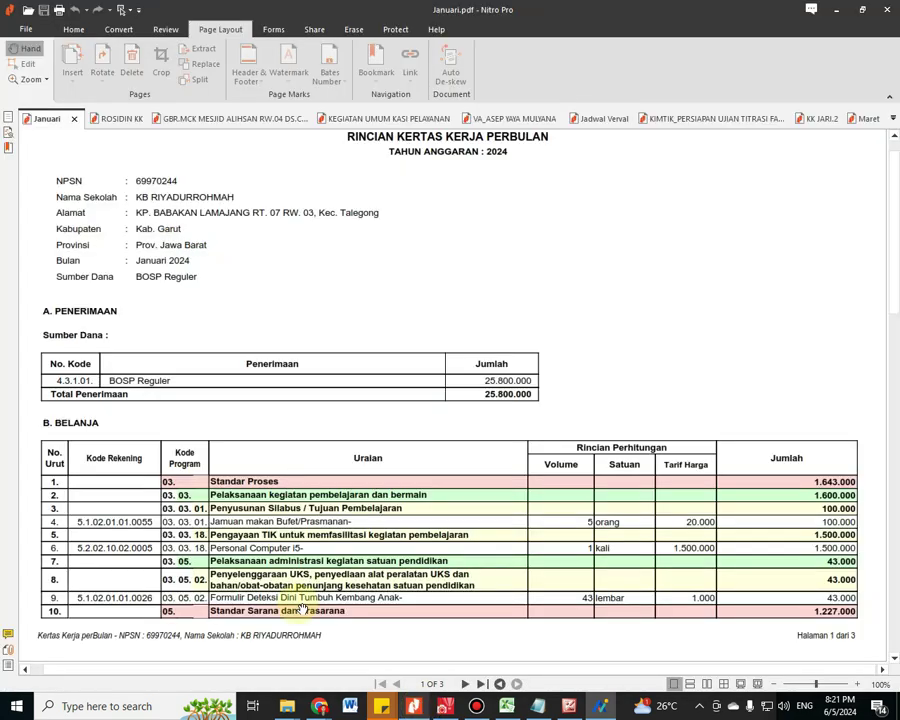
scroll(347, 488, "up", 1)
scroll(347, 490, "down", 1)
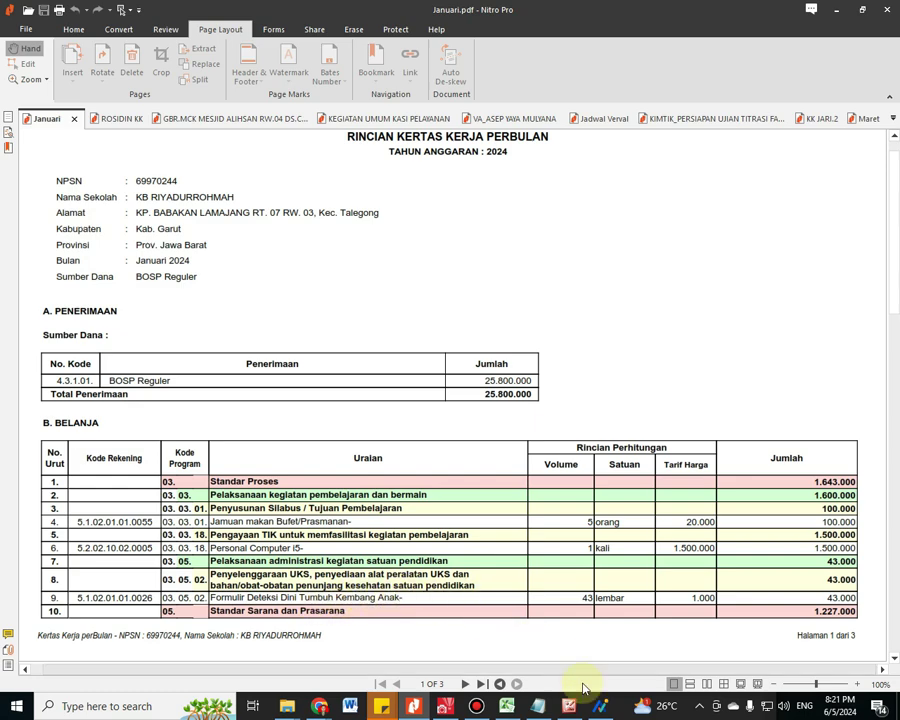
mouse_move(601, 708)
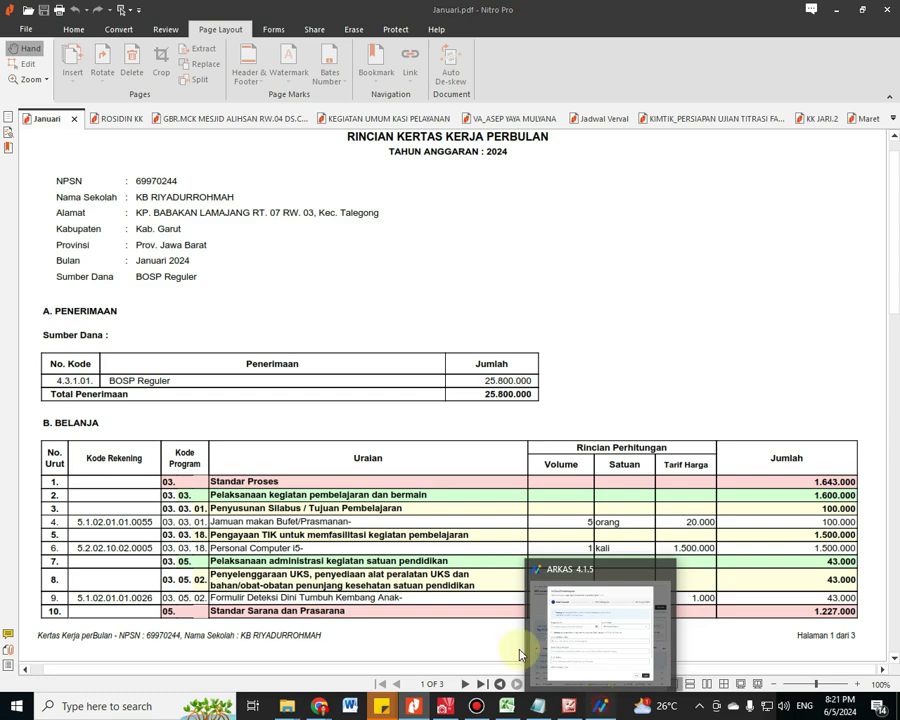
left_click(522, 600)
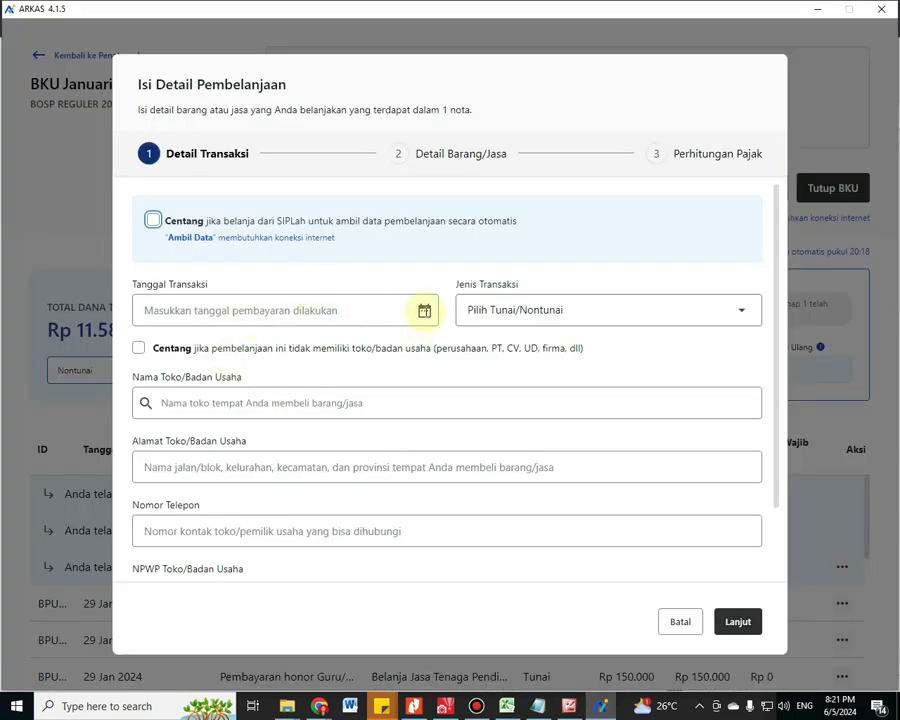
Set the transaction date to 29 Jan 2024 and the payment type to Tunai
left_click(424, 311)
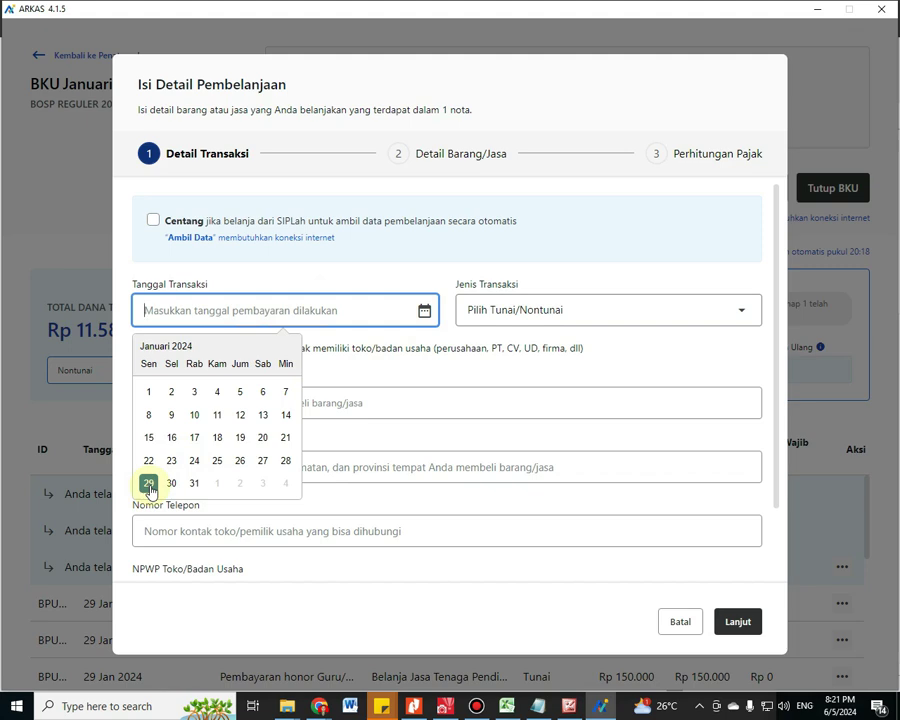
left_click(149, 486)
left_click(506, 320)
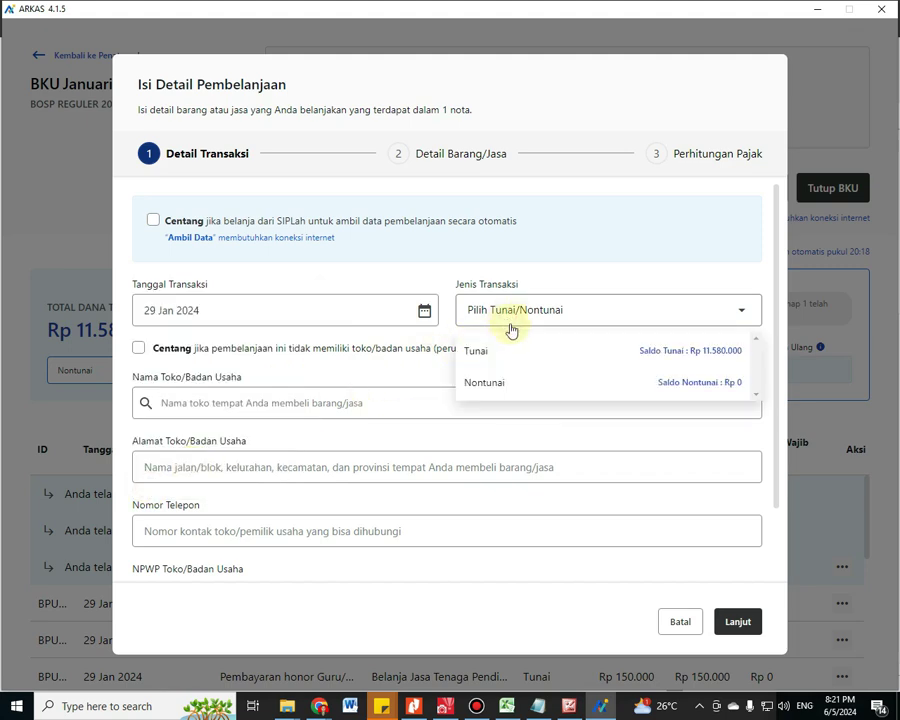
left_click(497, 351)
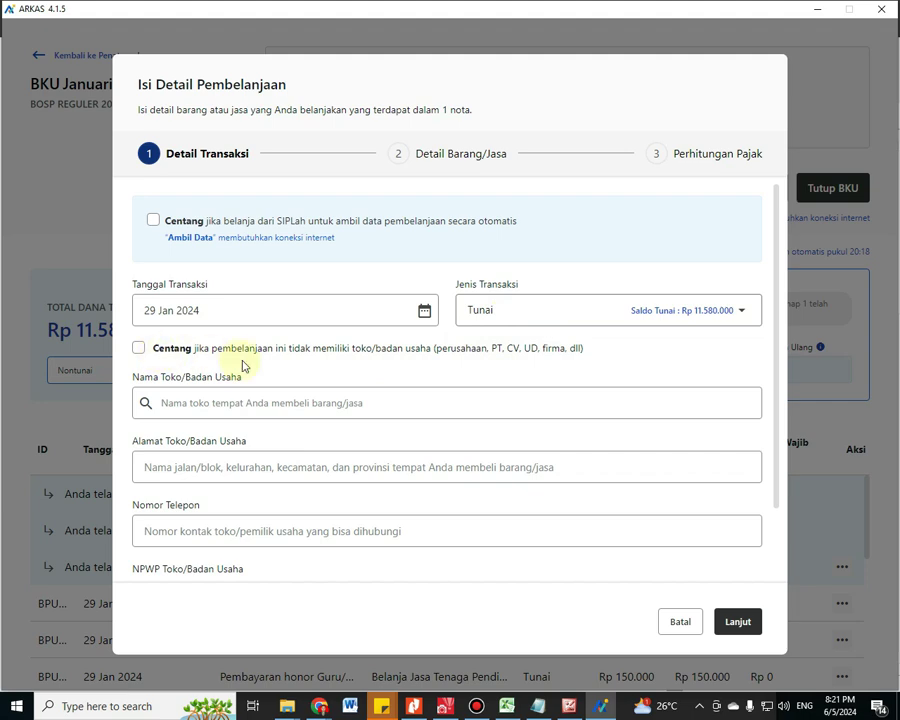
Enter the shop name Syakila Komputer with its address and phone number
left_click(260, 410)
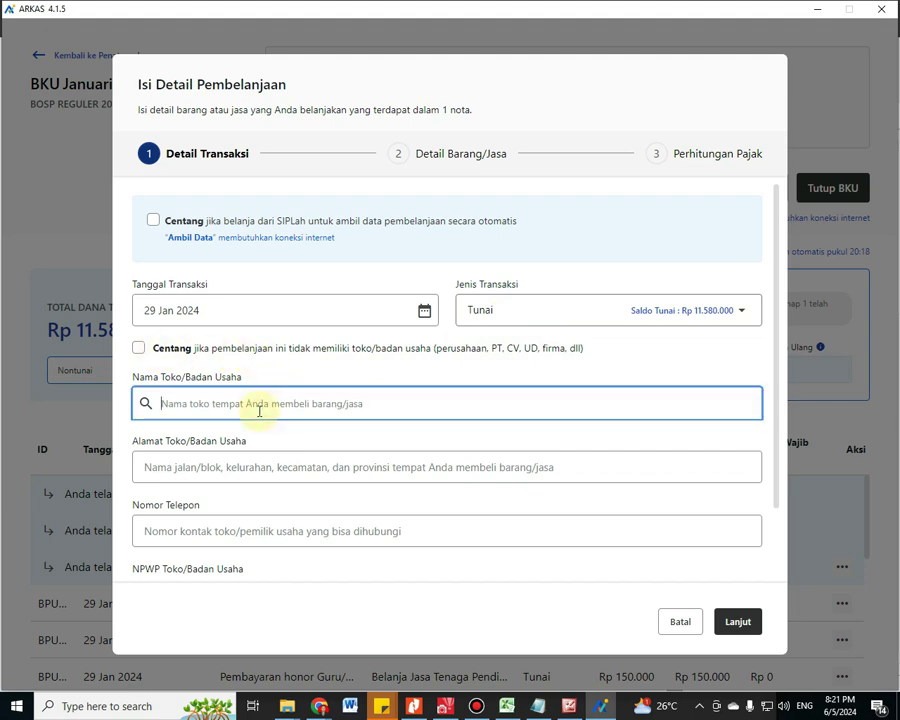
type("Sy")
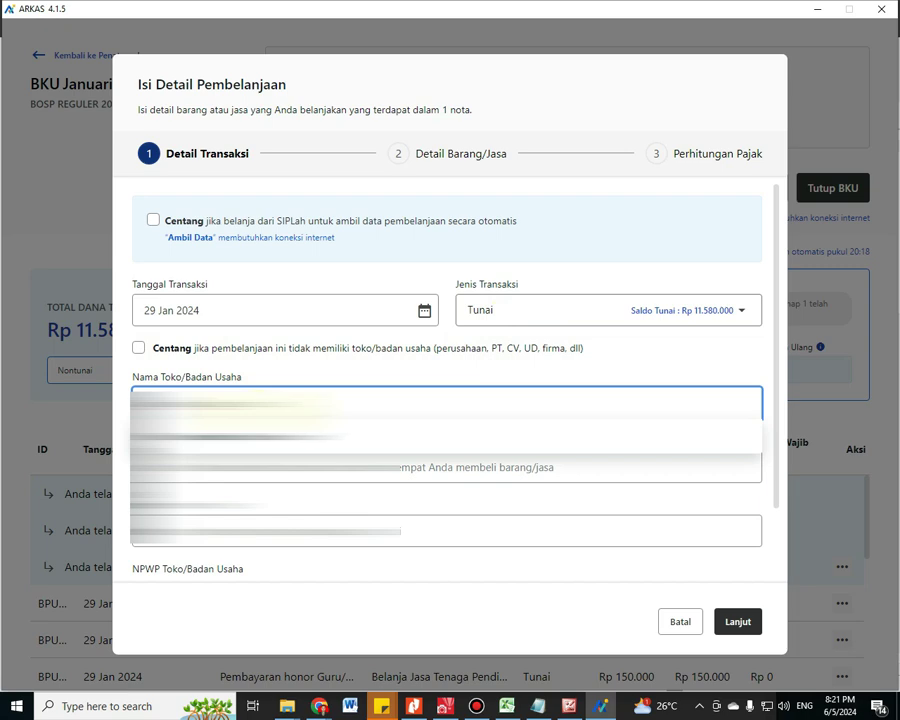
left_click(446, 467)
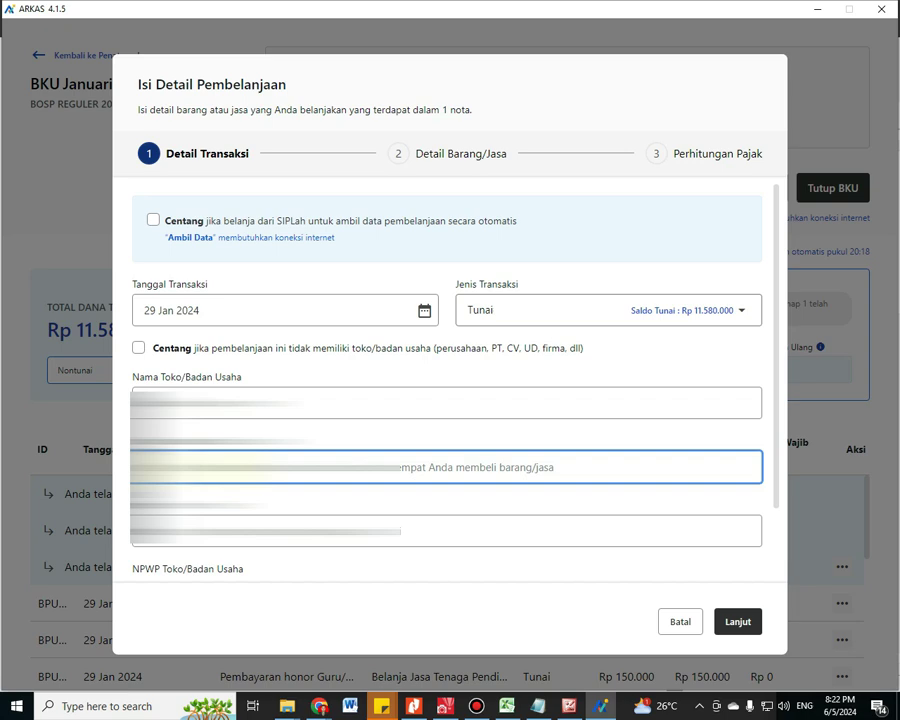
type("J")
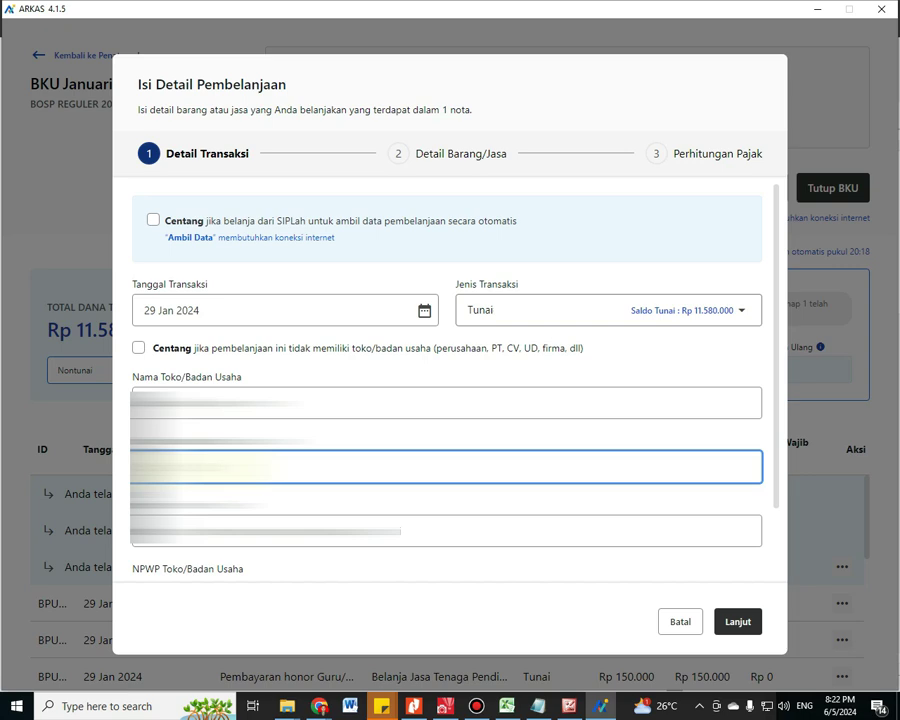
key("BackSpace")
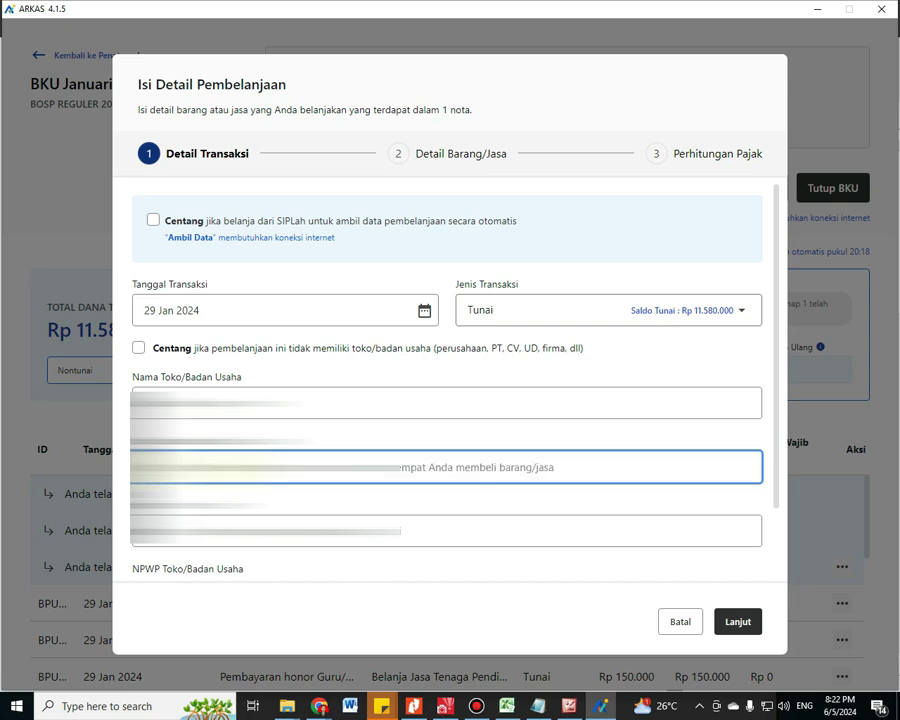
type("J")
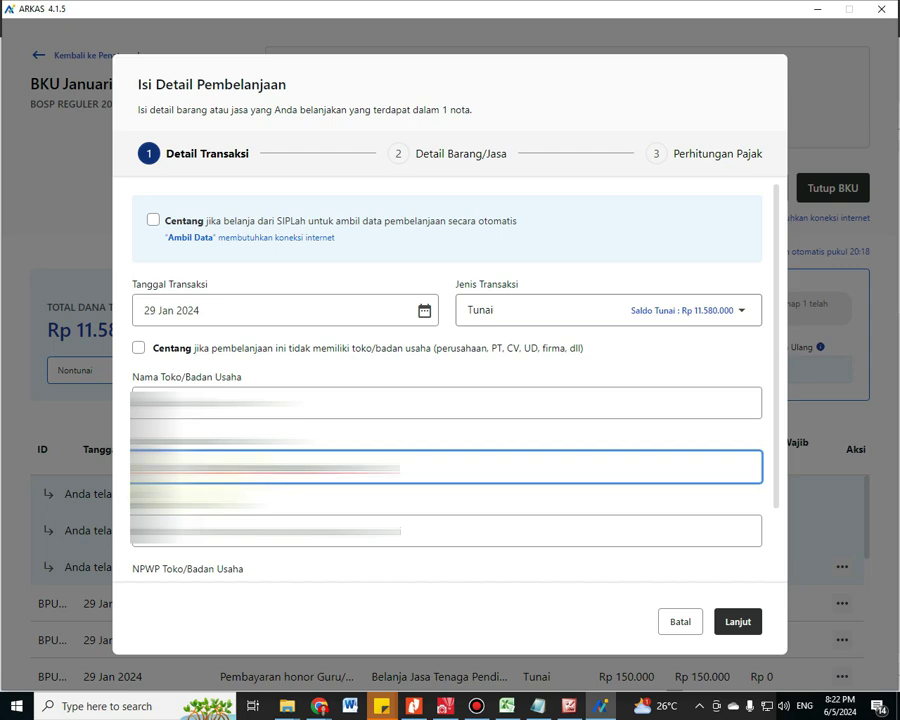
left_click(170, 541)
type("0")
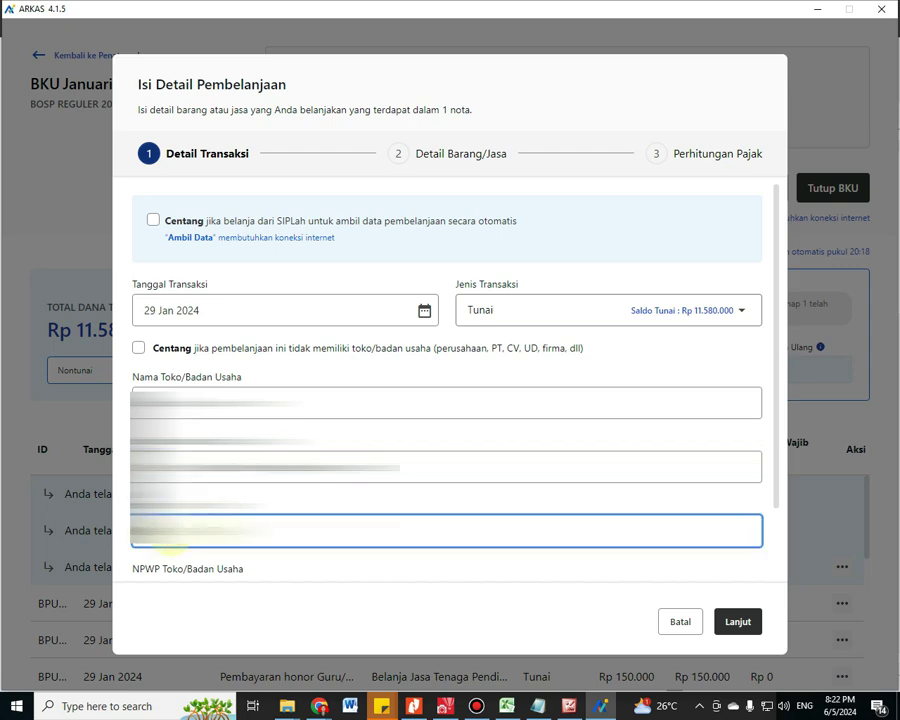
Copy the shop's NPWP from the Notepad notes for use in the form
scroll(170, 545, "down", 1)
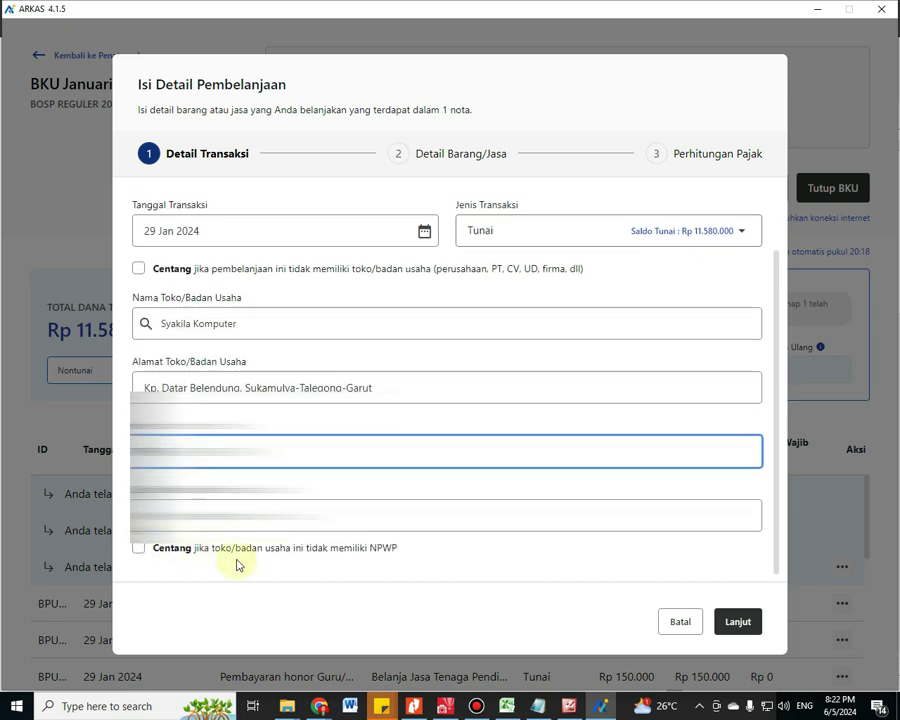
left_click(537, 706)
right_click(155, 548)
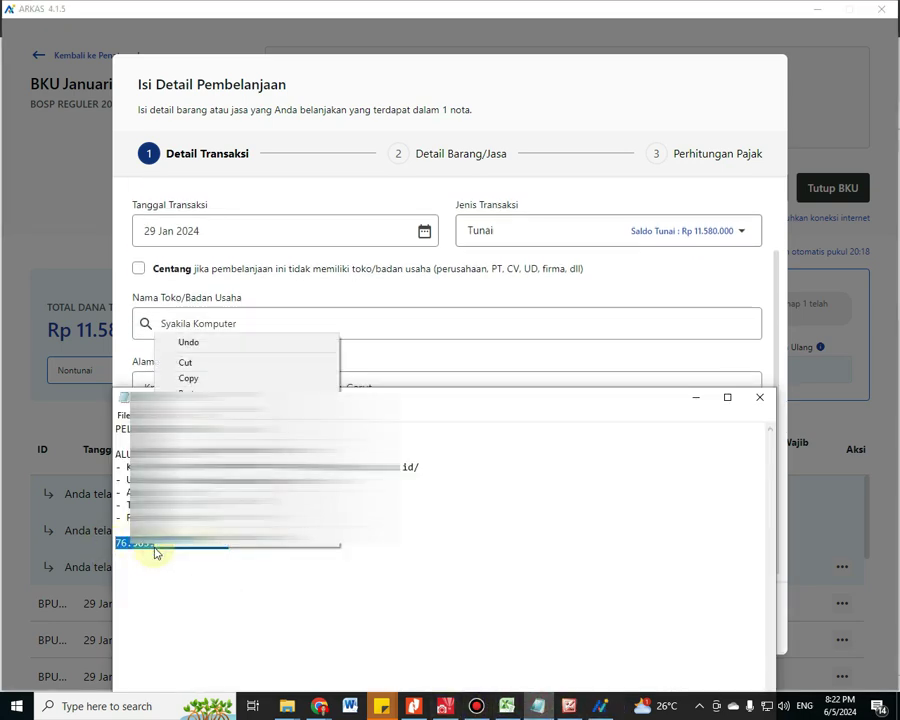
left_click(188, 375)
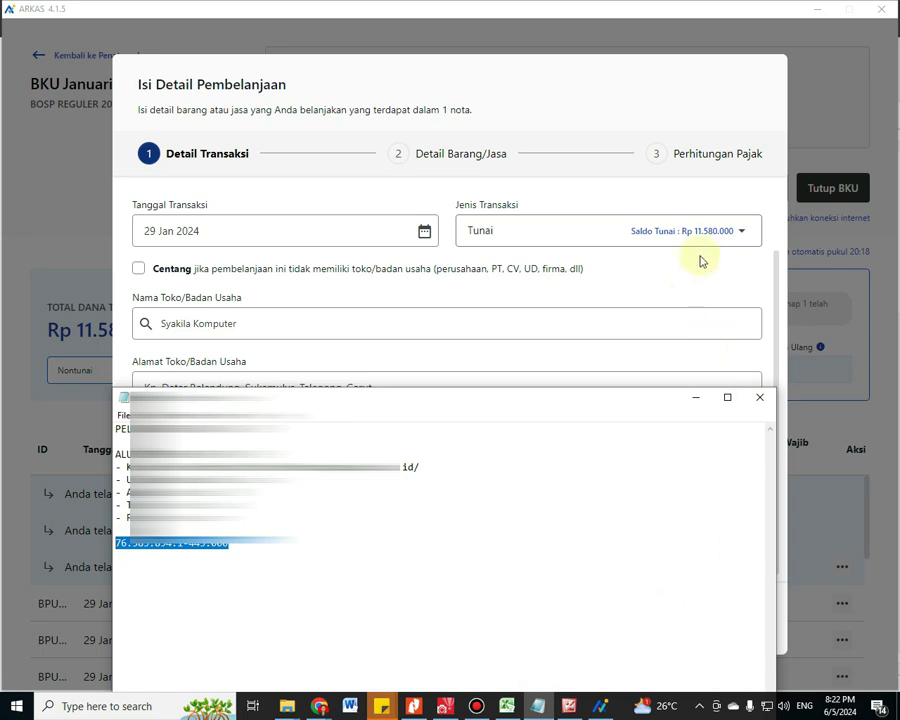
left_click(687, 295)
Proceed to the item details and set the receipt date to 17 Jan 2024
left_click(346, 518)
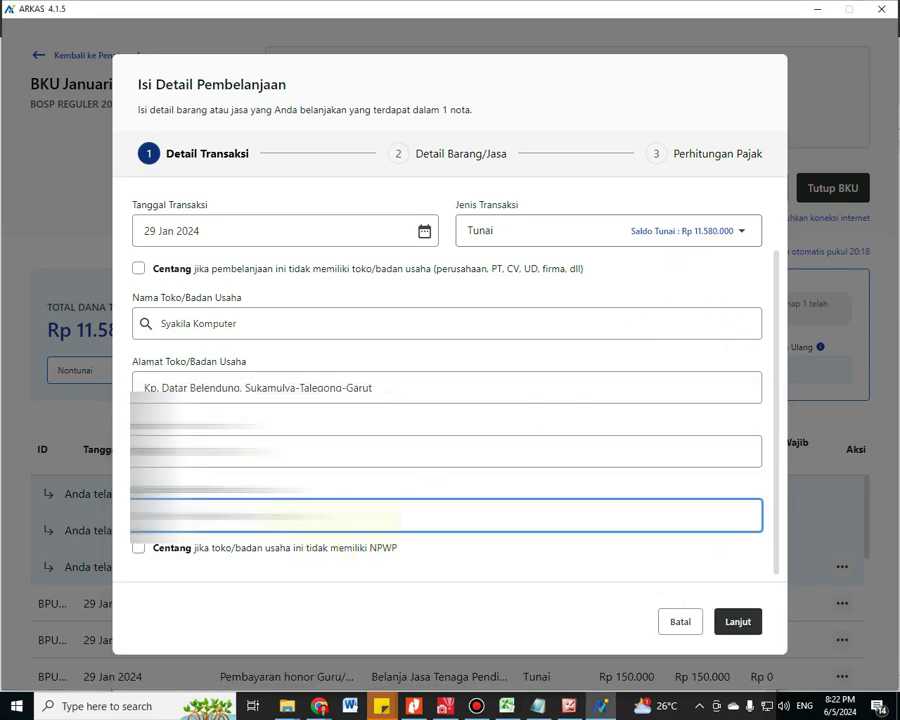
left_click(743, 623)
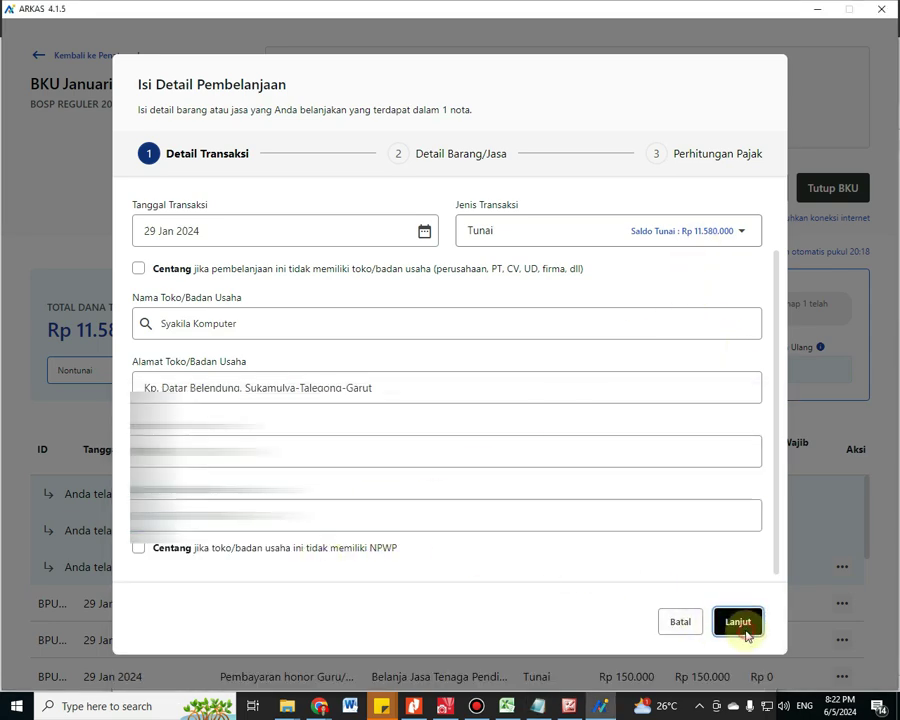
left_click(330, 287)
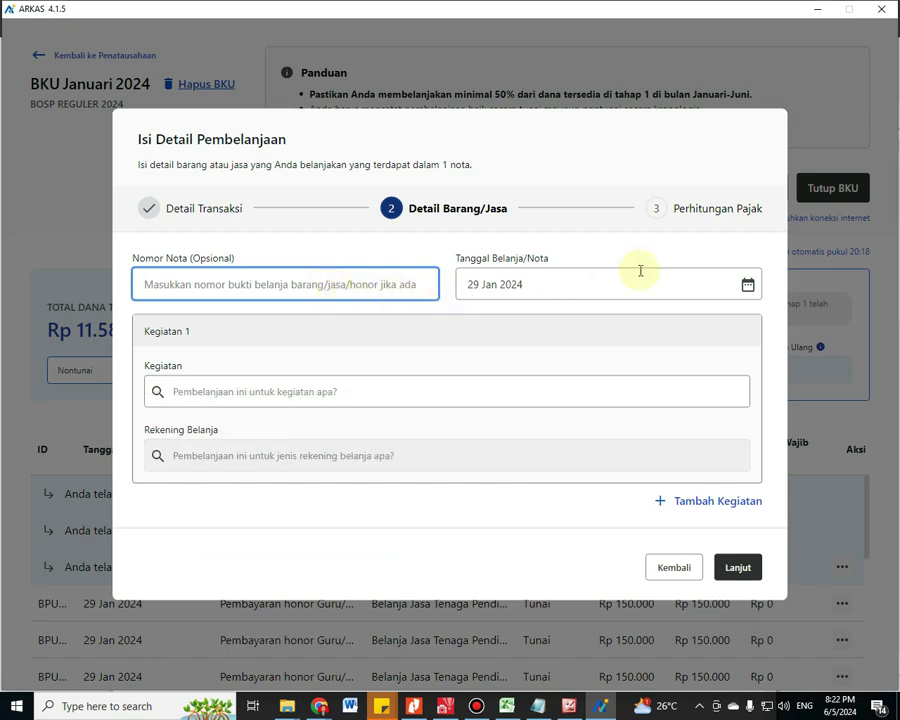
left_click(672, 282)
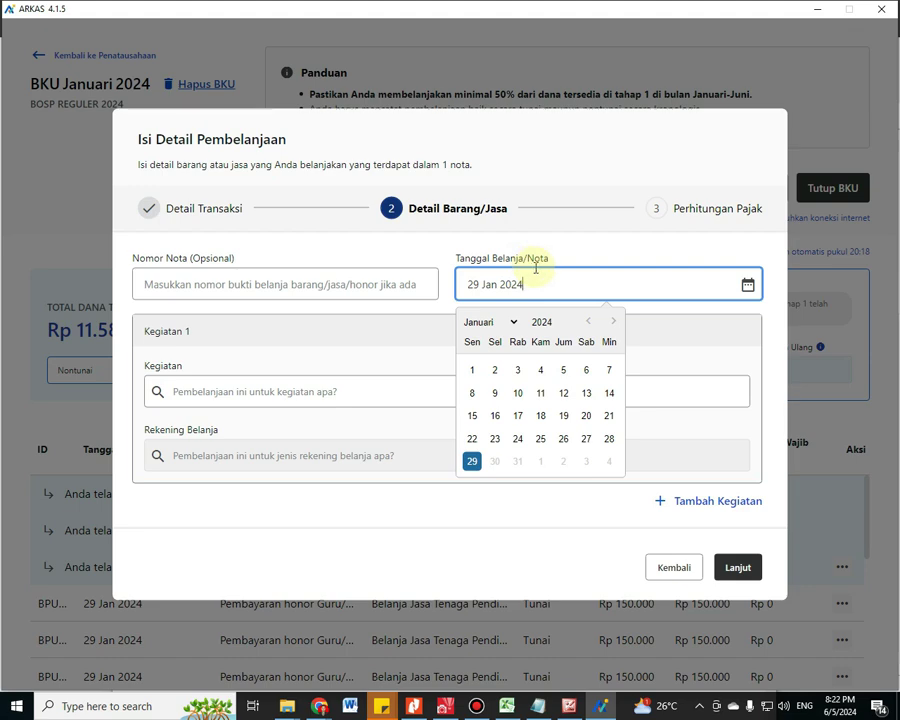
left_click(519, 415)
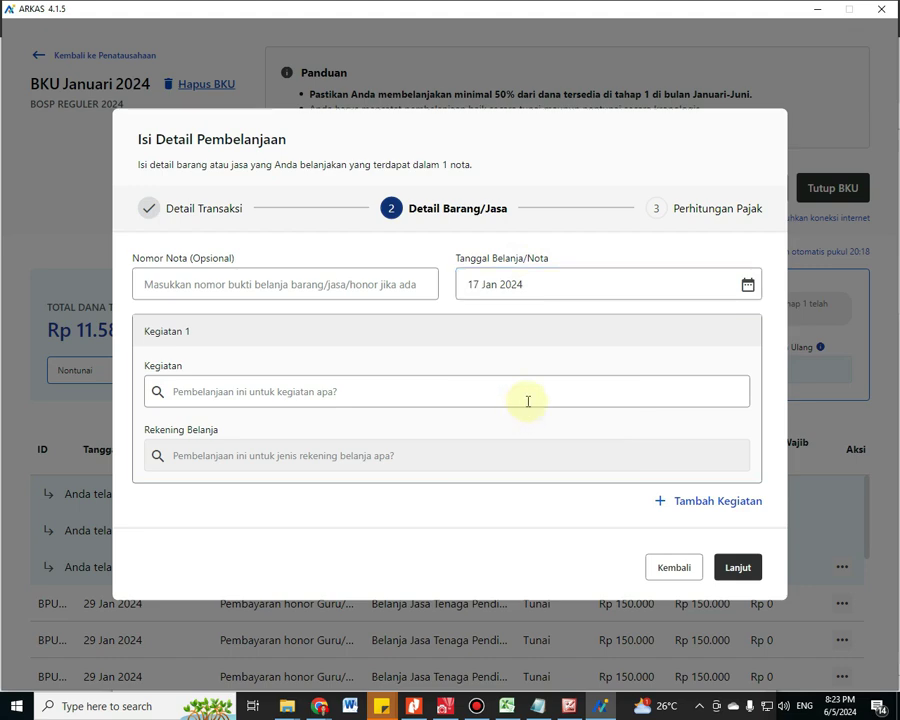
Check the January work-plan PDF and search the activity list for 'uks'
left_click(238, 393)
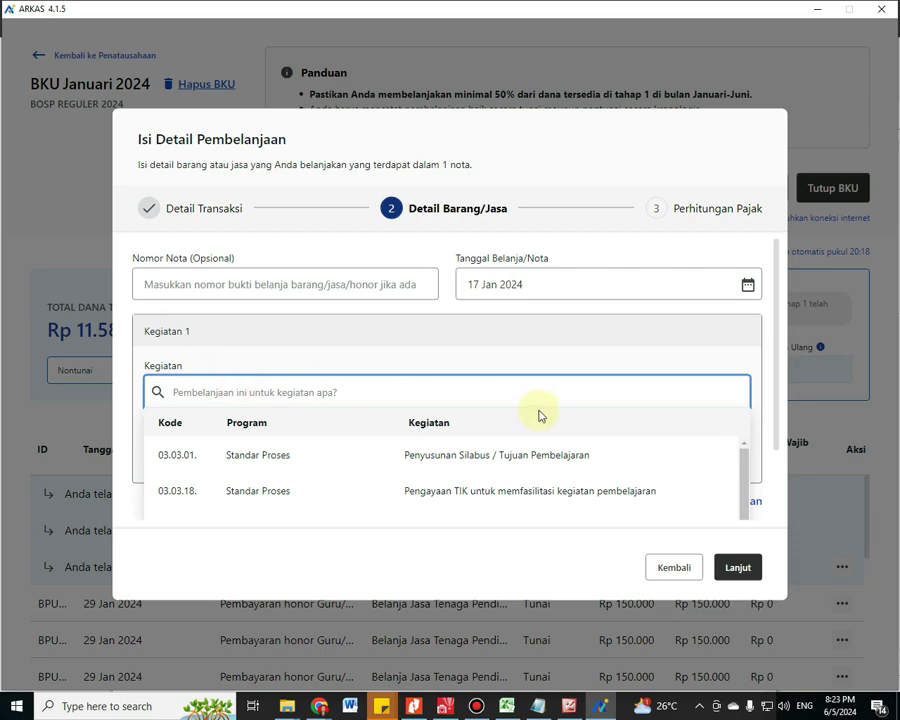
left_click(414, 708)
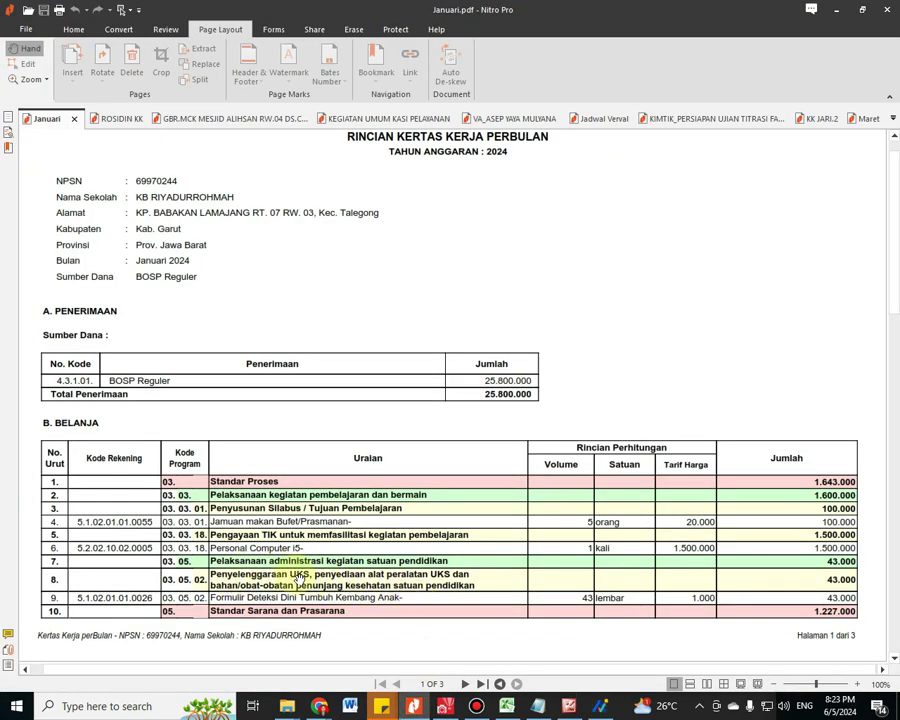
left_click(603, 704)
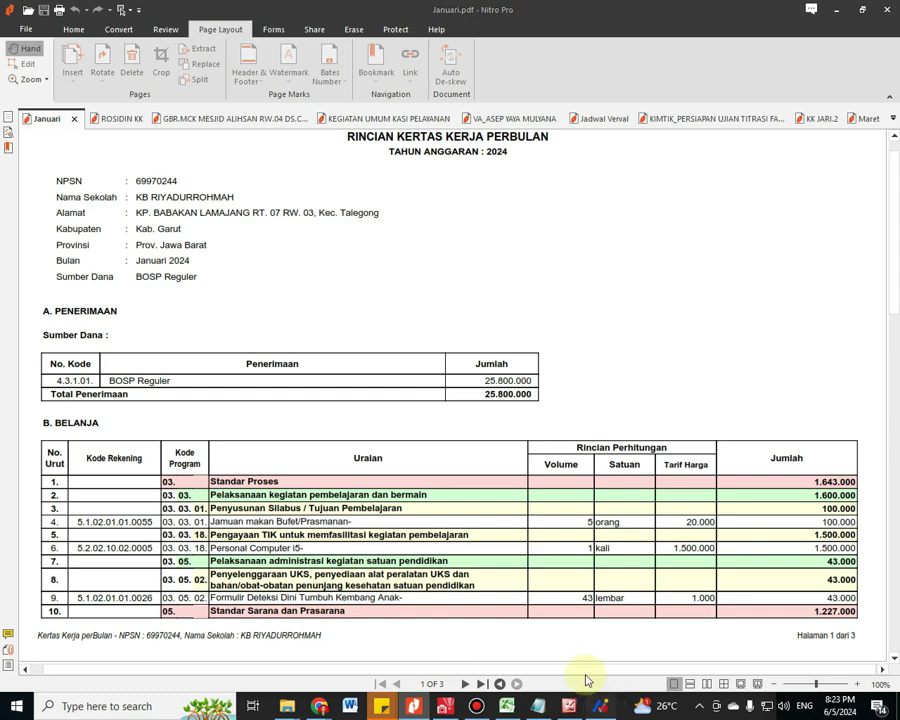
type("uks")
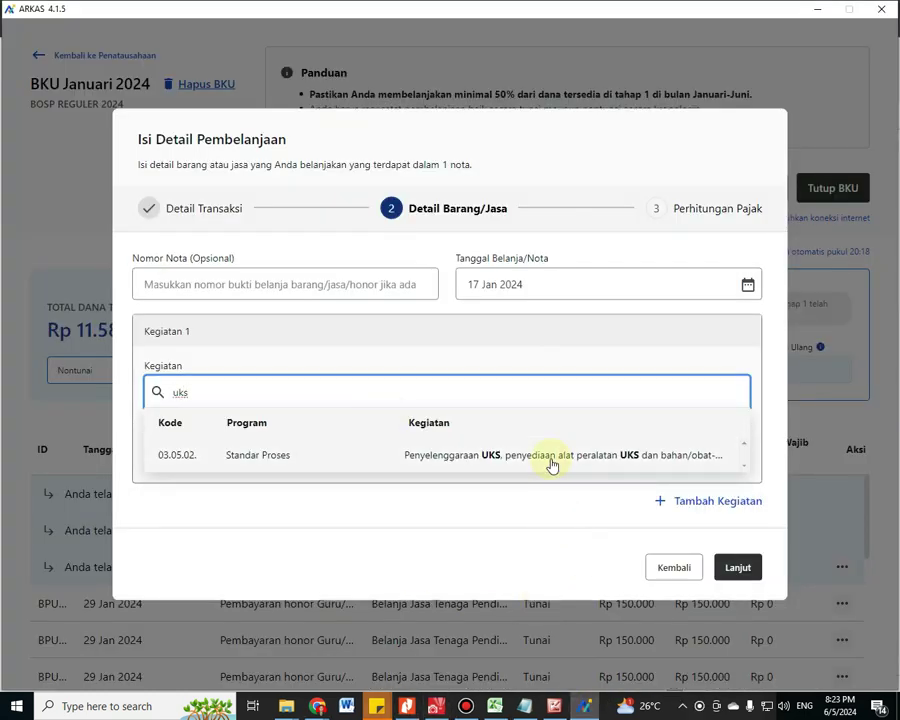
Save the Rp 43.000 Formulir Deteksi item under the UKS activity and Belanja Alat/Bahan account
left_click(551, 458)
left_click(334, 447)
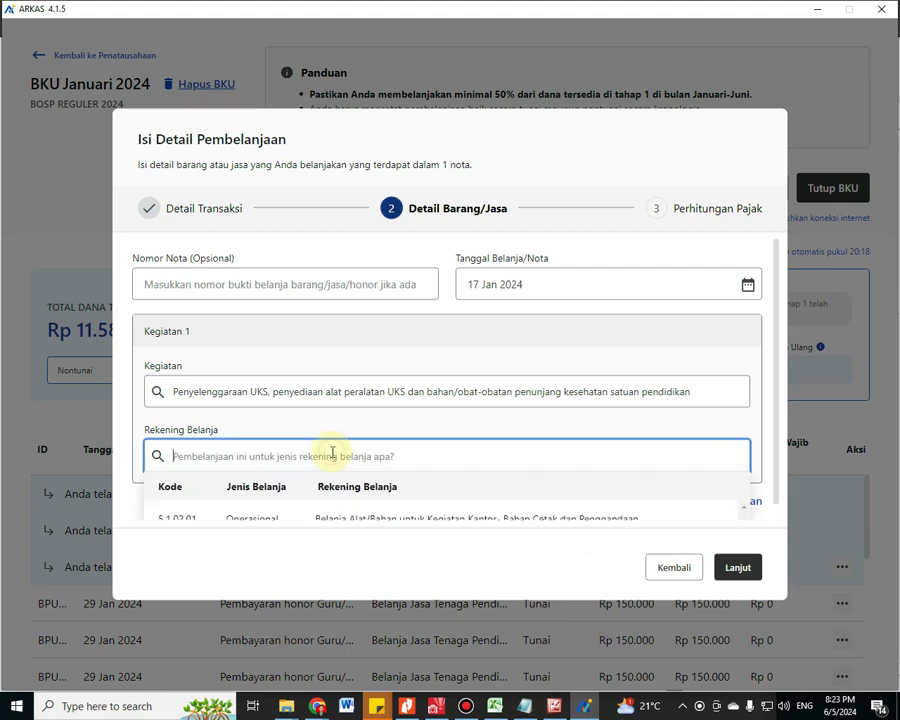
left_click(388, 502)
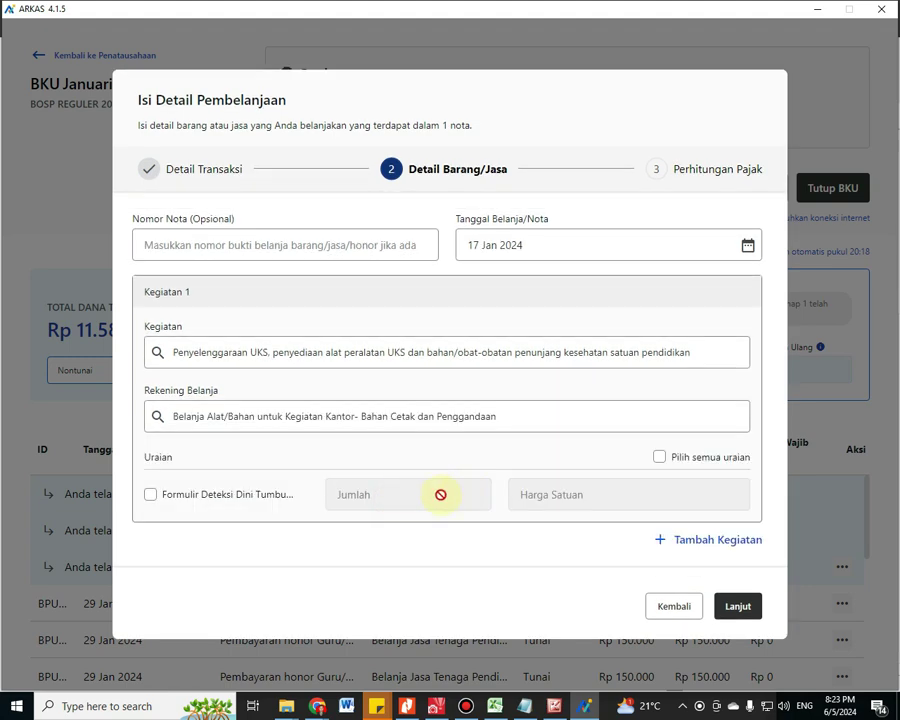
left_click(151, 496)
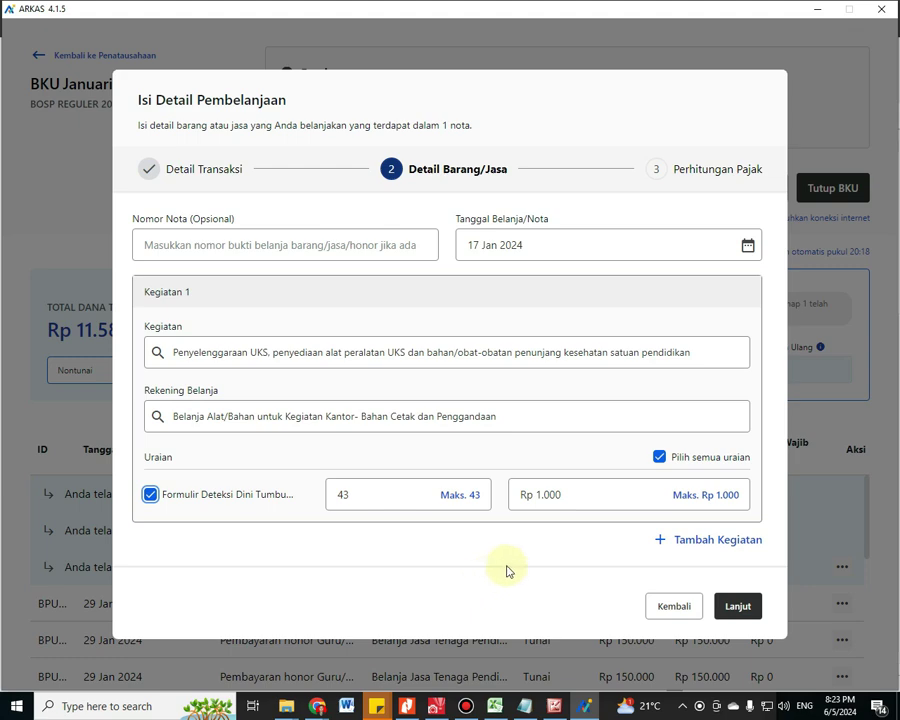
left_click(745, 610)
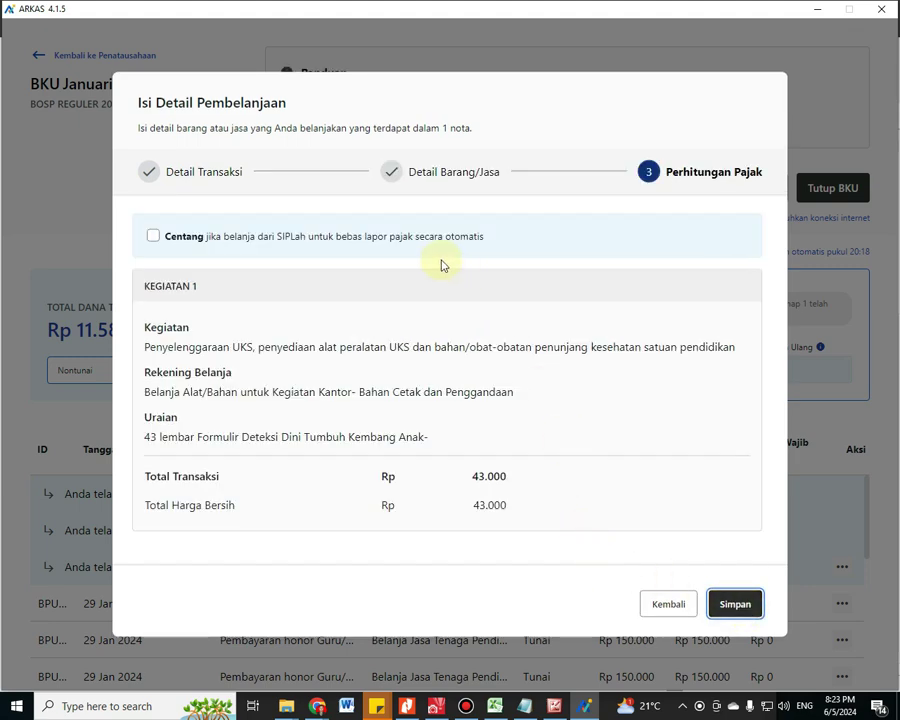
left_click(736, 607)
left_click(589, 422)
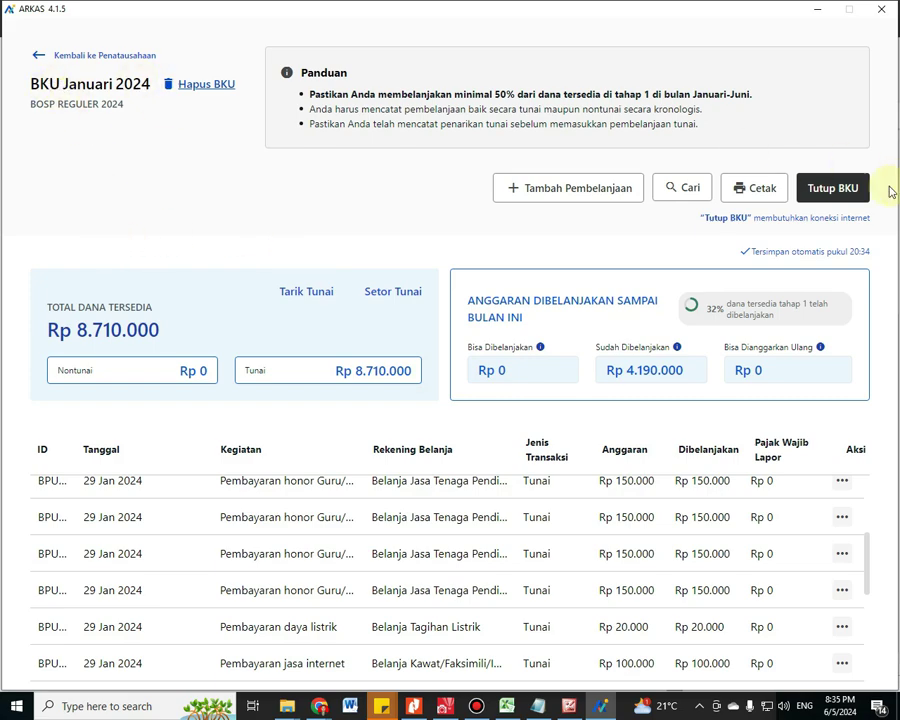
Begin closing BKU Januari 2024 with Tutup BKU to bring up its confirmation
left_click(852, 194)
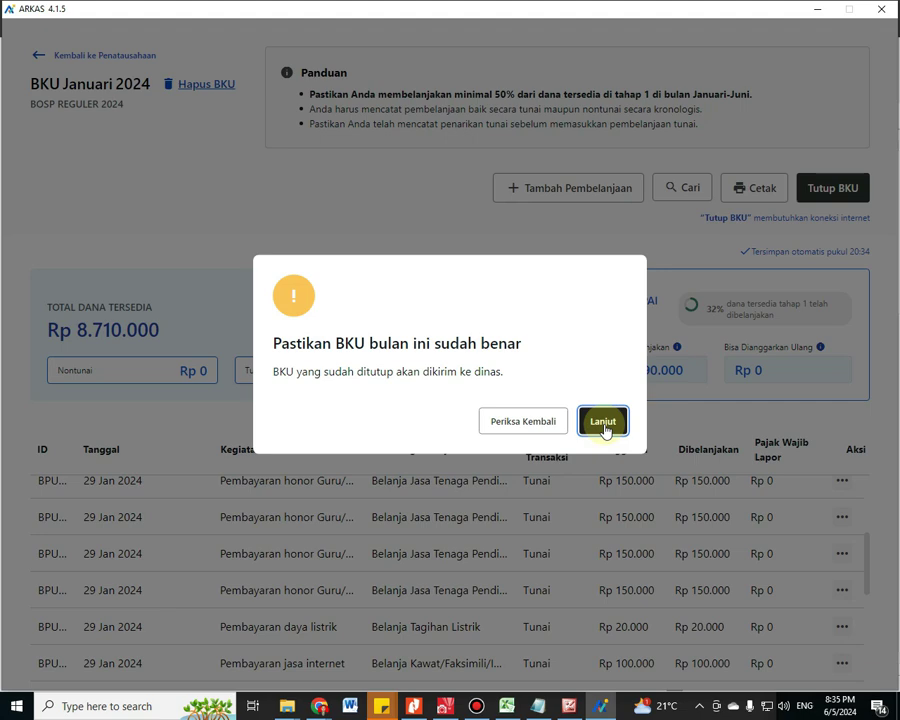
Close the January 2024 BKU with Bunga Bank and Pajak Bunga both entered as 0
left_click(603, 422)
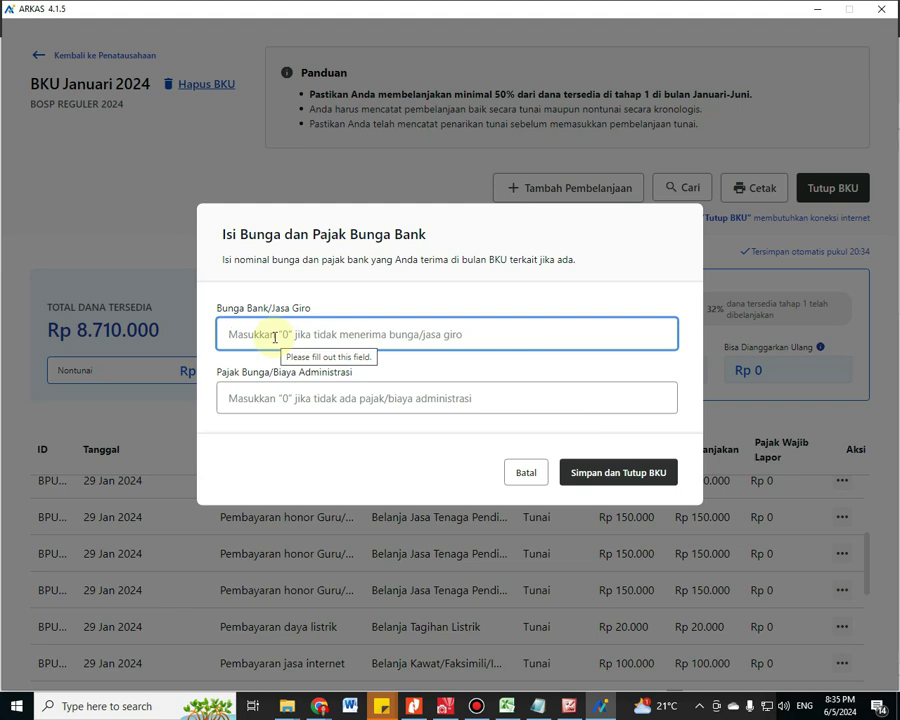
type("0")
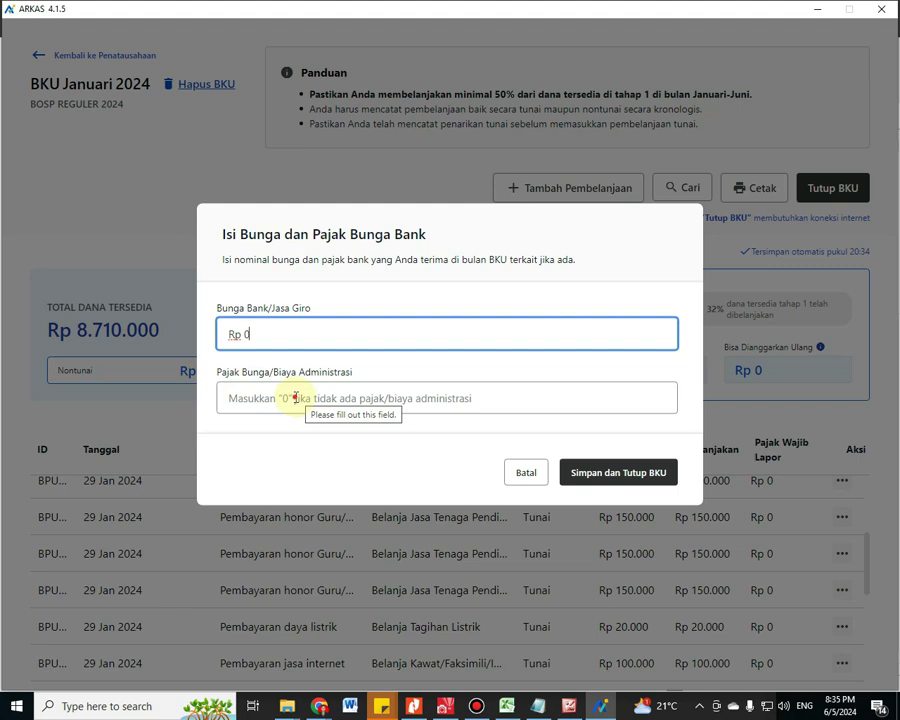
left_click(296, 398)
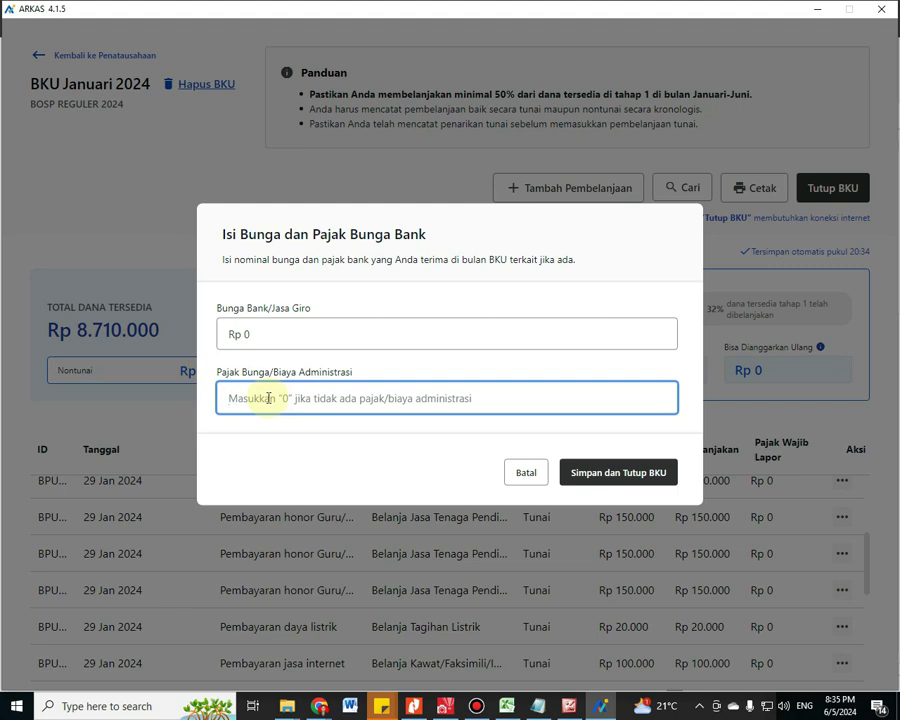
type("0")
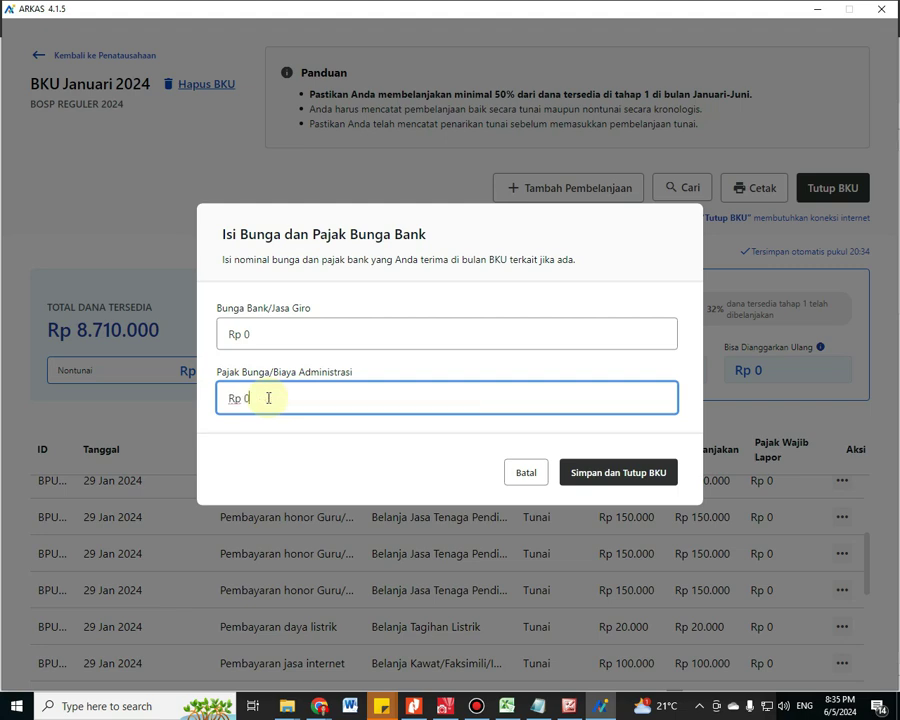
left_click(637, 480)
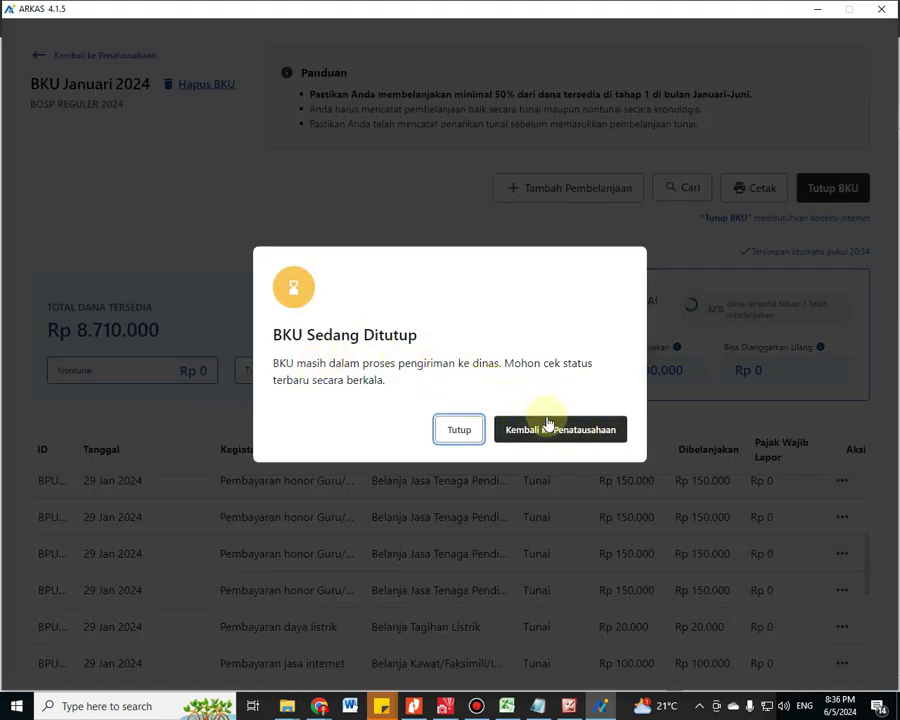
left_click(459, 432)
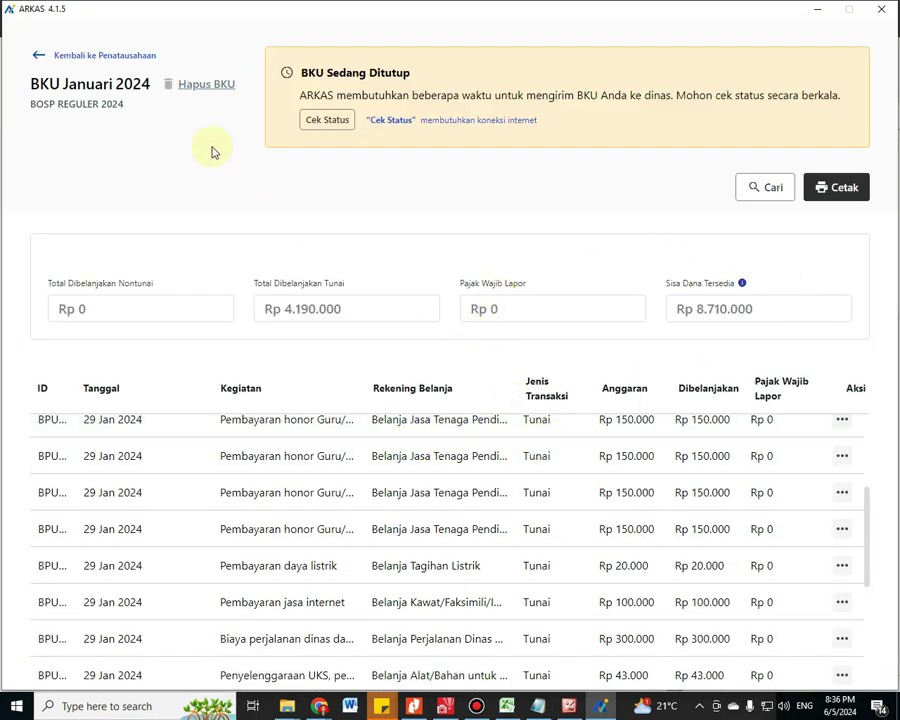
Check January's latest closing status and open its printable Buku Kas Umum report
left_click(113, 63)
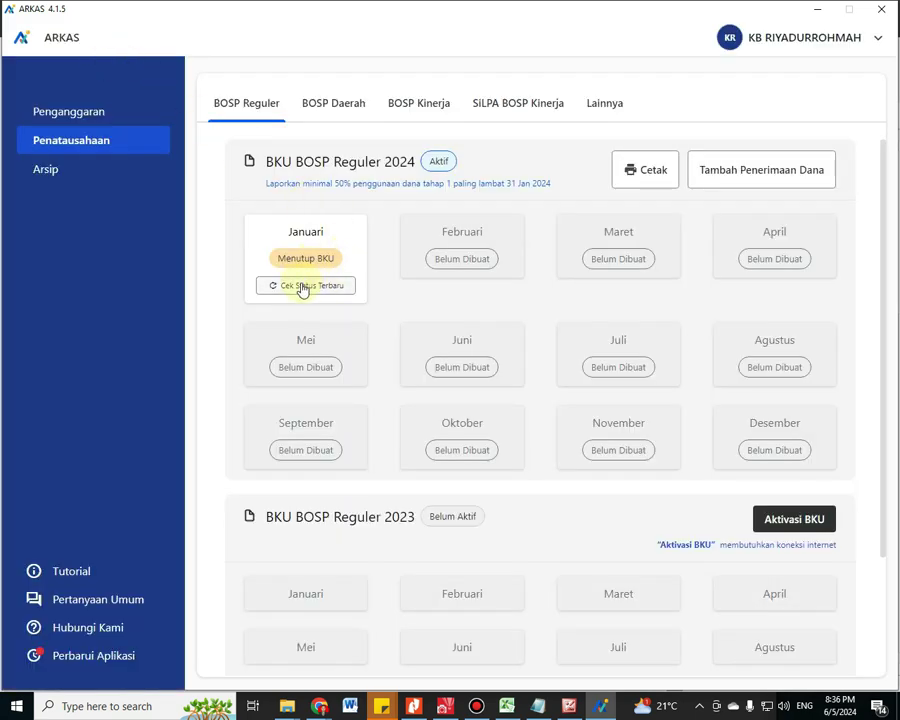
left_click(303, 287)
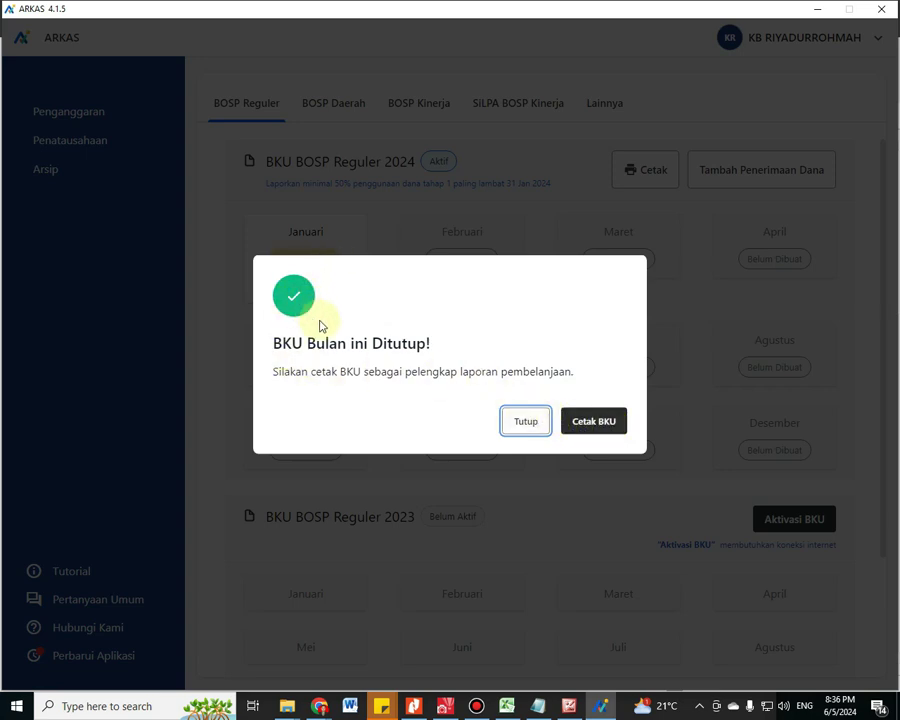
left_click(588, 422)
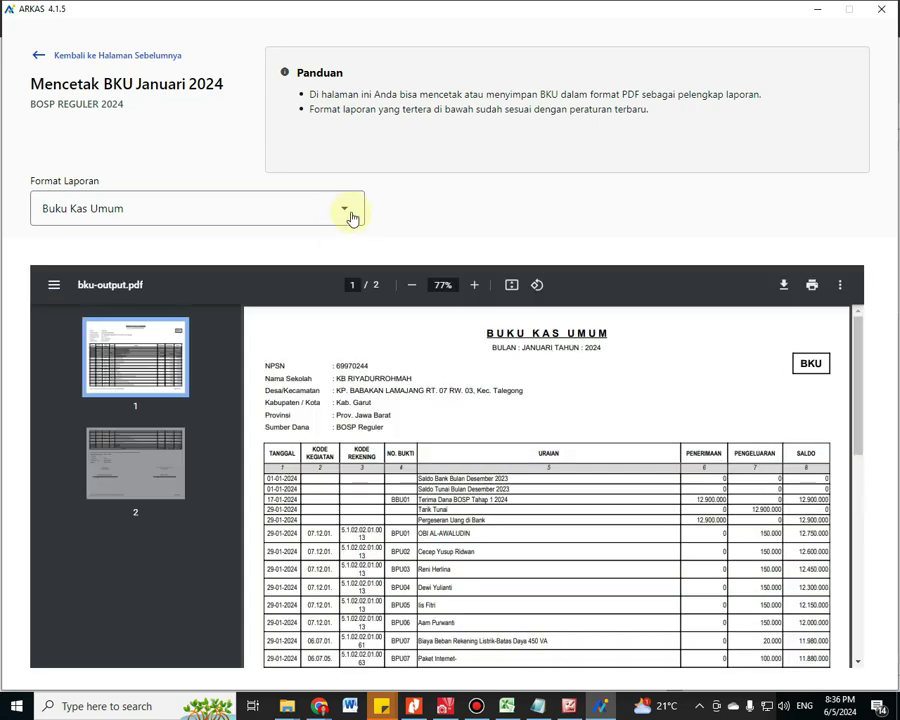
Download the BKU report as PDF and create a PELAPORAN folder in Videos
left_click(785, 288)
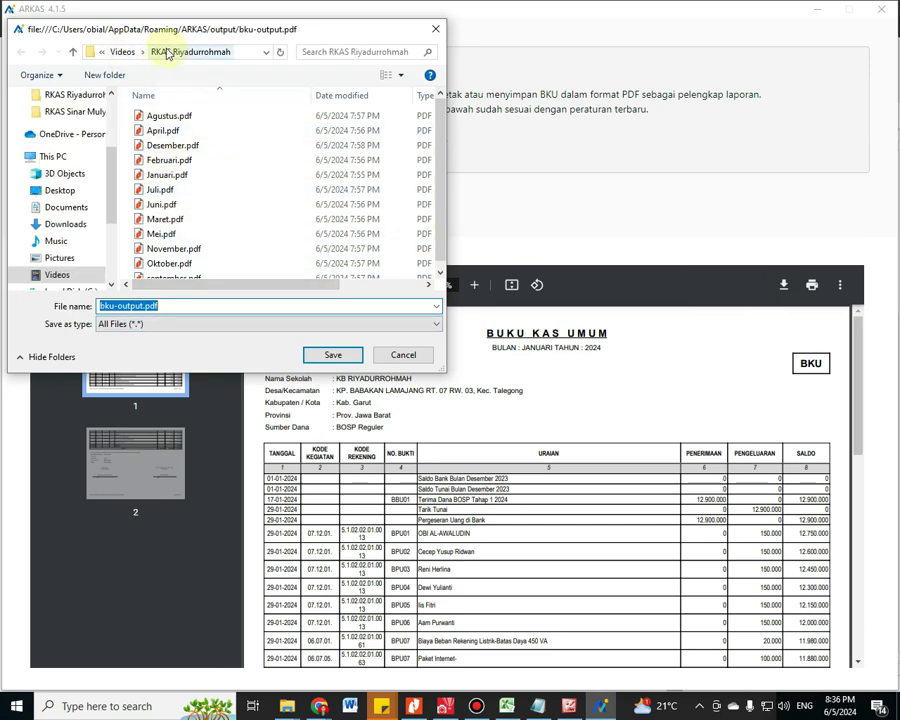
left_click(122, 52)
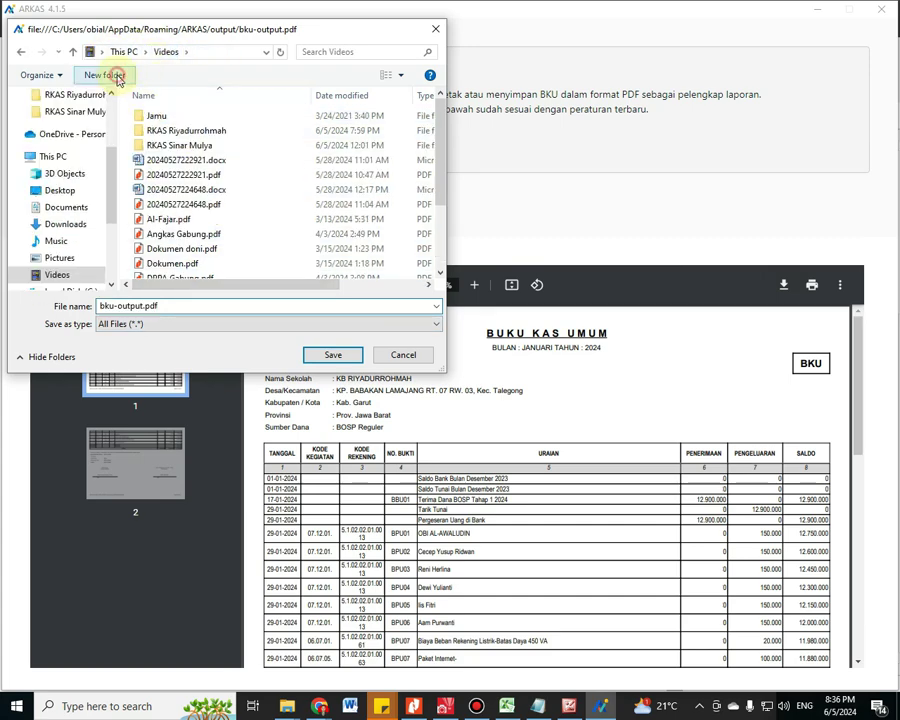
left_click(114, 75)
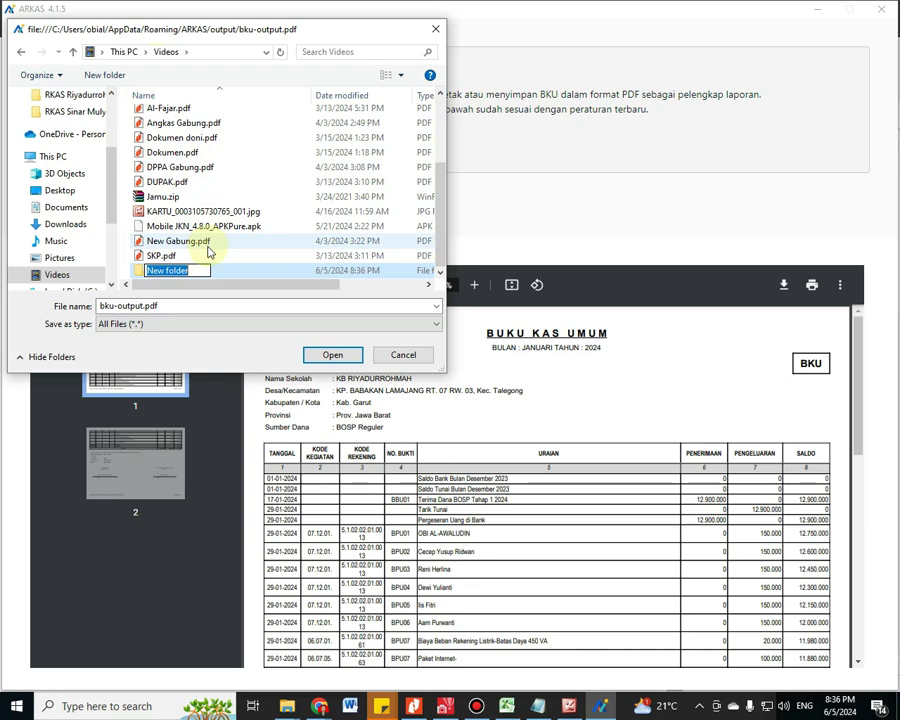
type("P")
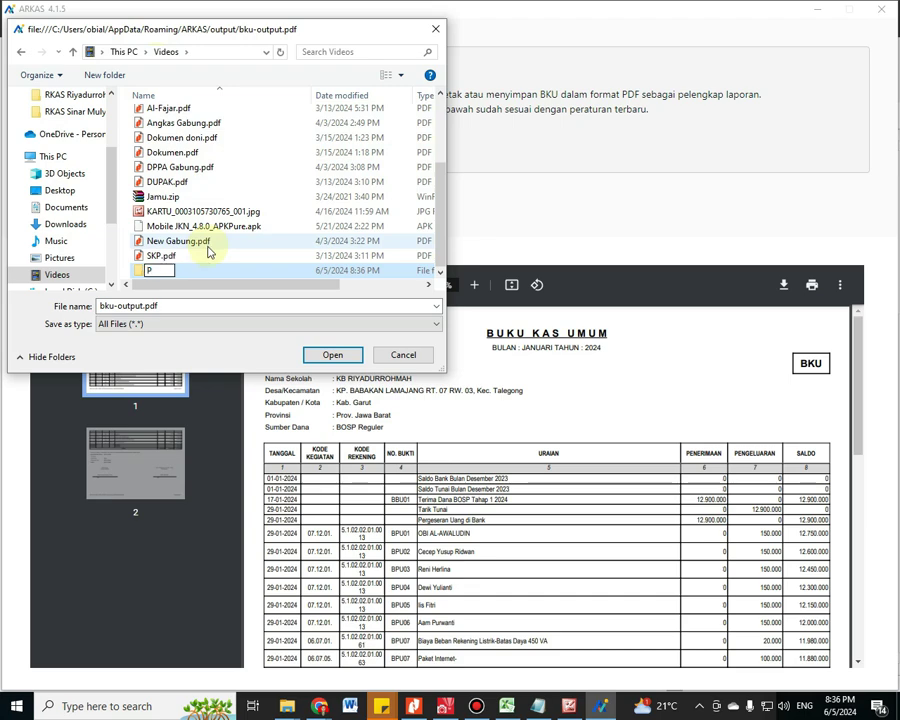
type("ELAPORAN")
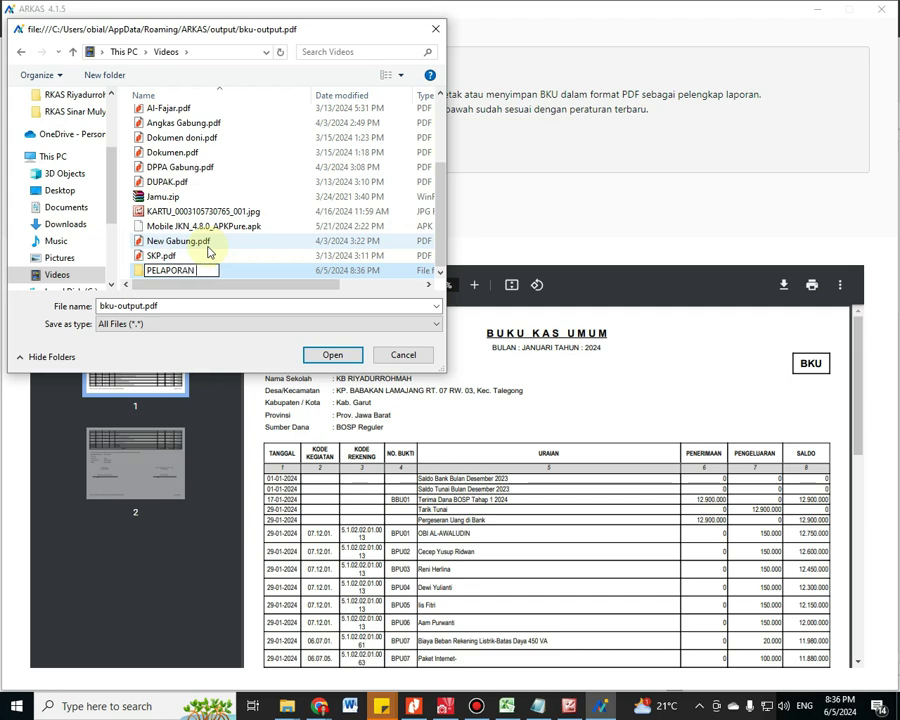
key("Return")
key("Return")
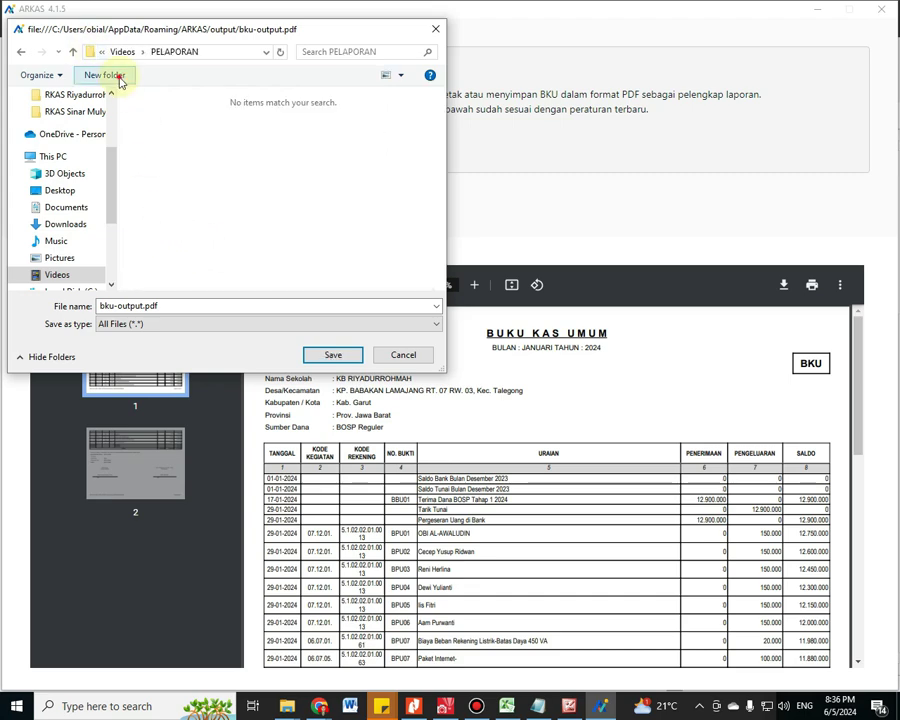
Create a BKU Riyadurrohmah subfolder inside PELAPORAN and save the PDF there as Januari
left_click(130, 86)
type("bku")
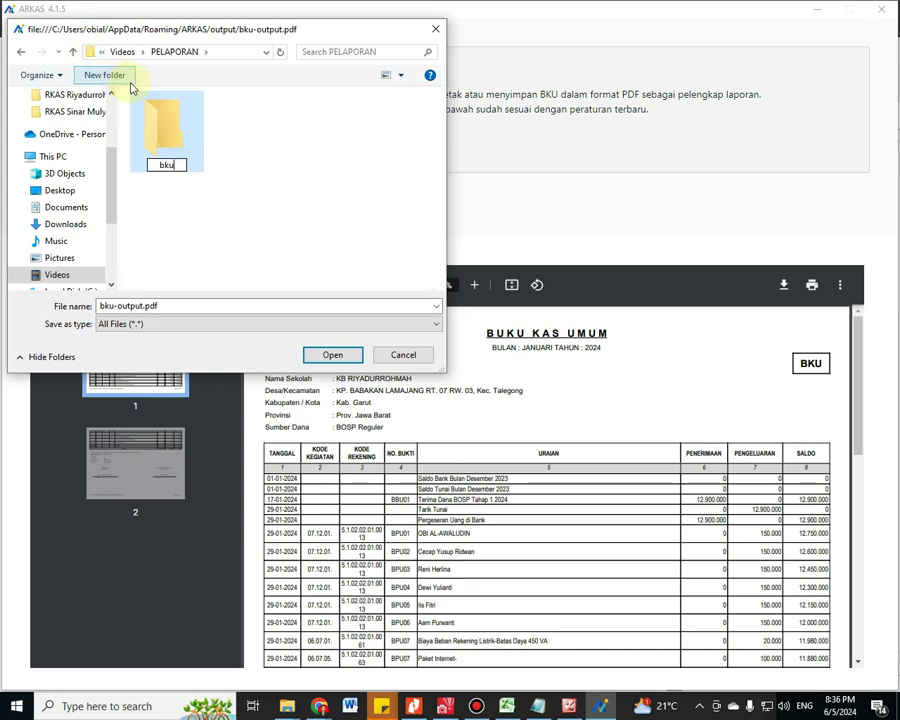
key("BackSpace")
key("BackSpace")
key("BackSpace")
type("BKU Riyadur")
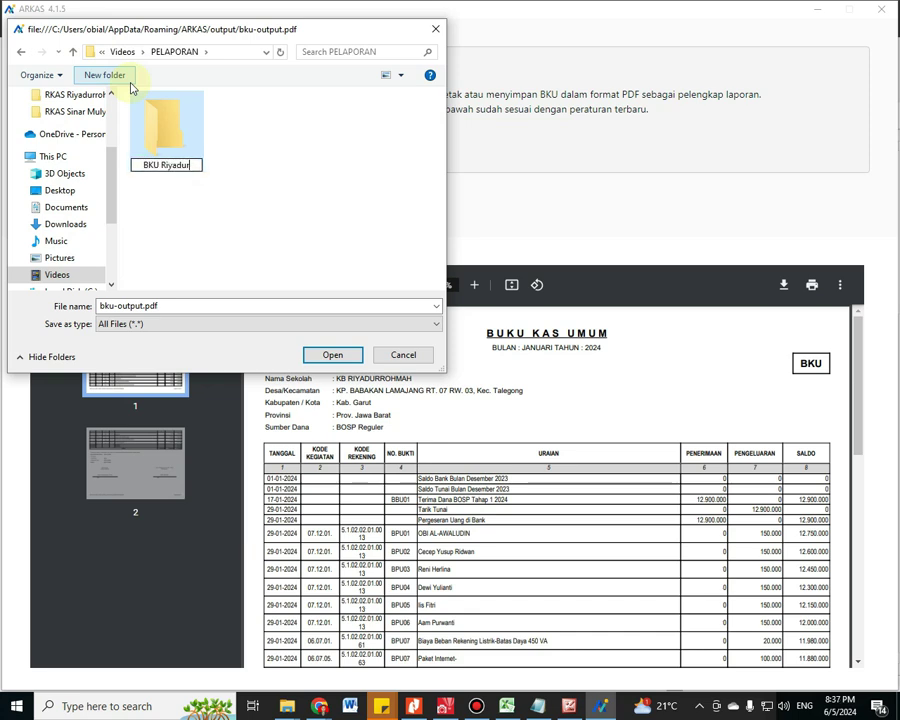
type("rohmah")
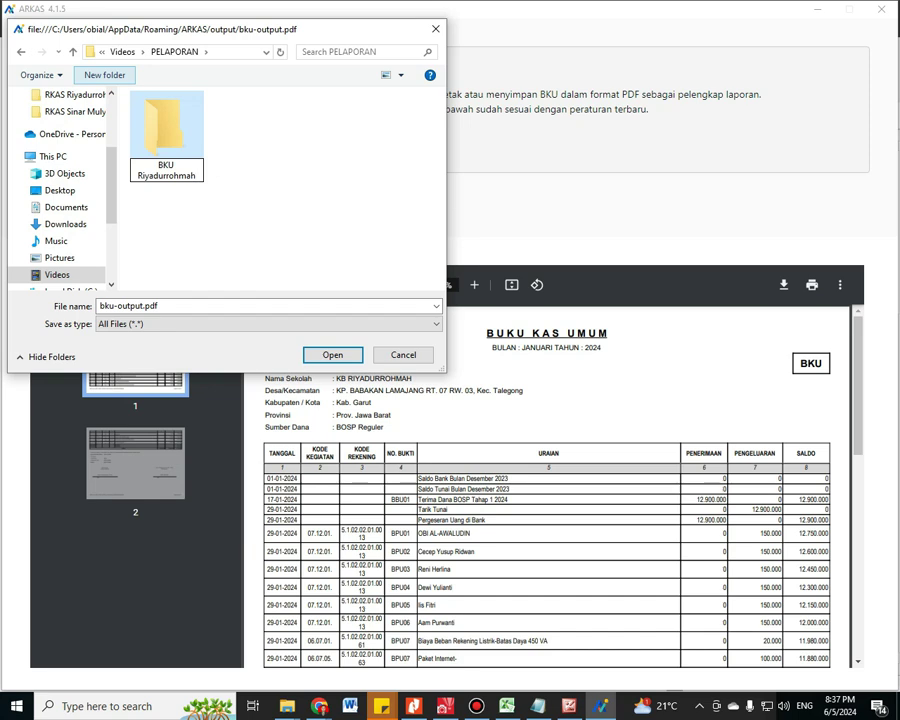
double_click(131, 91)
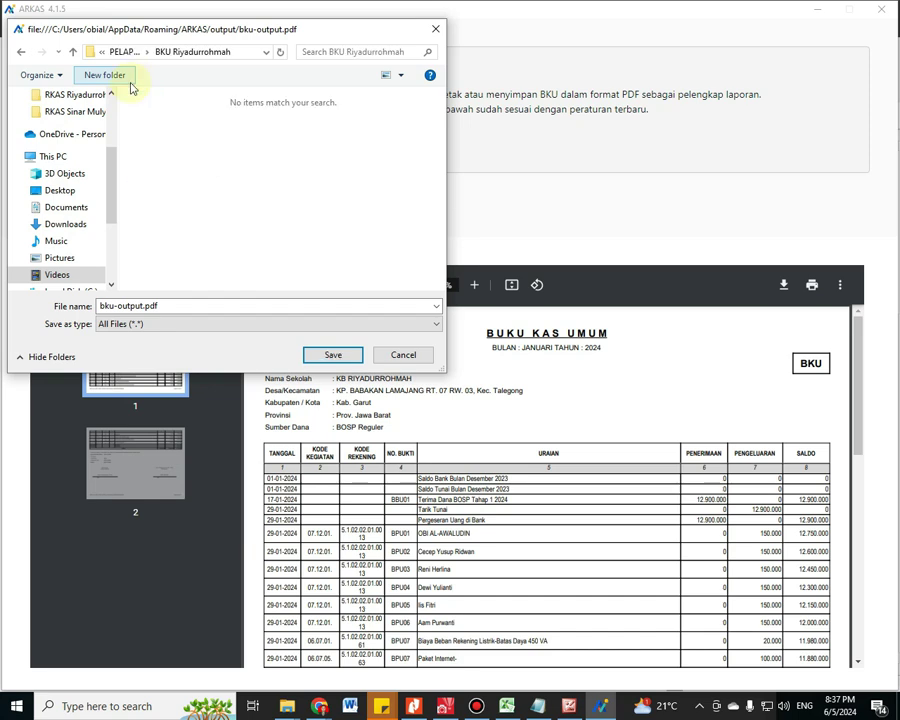
left_click(188, 306)
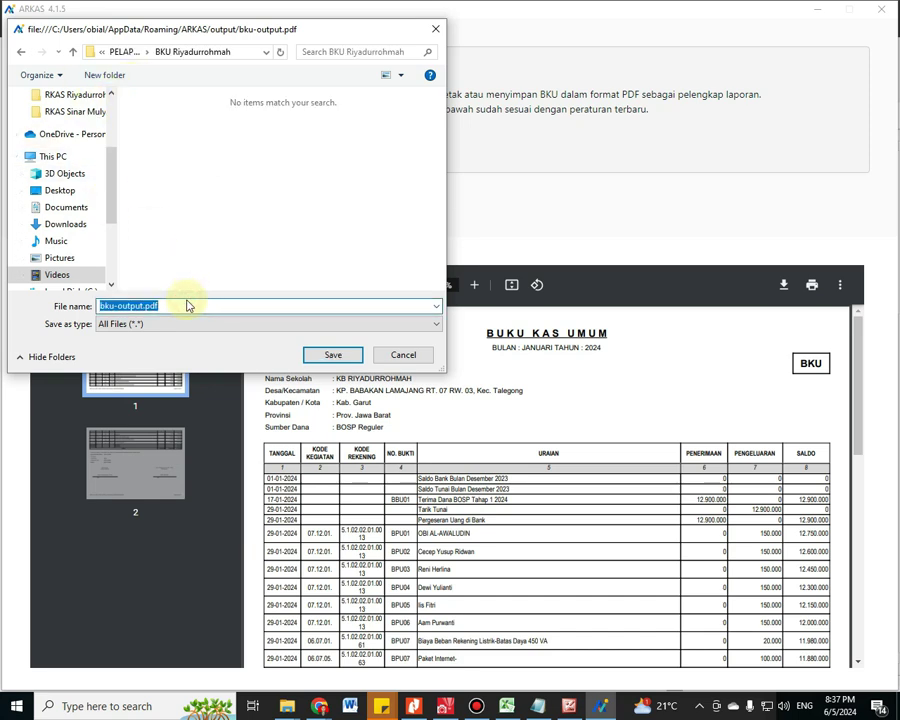
type("Januari")
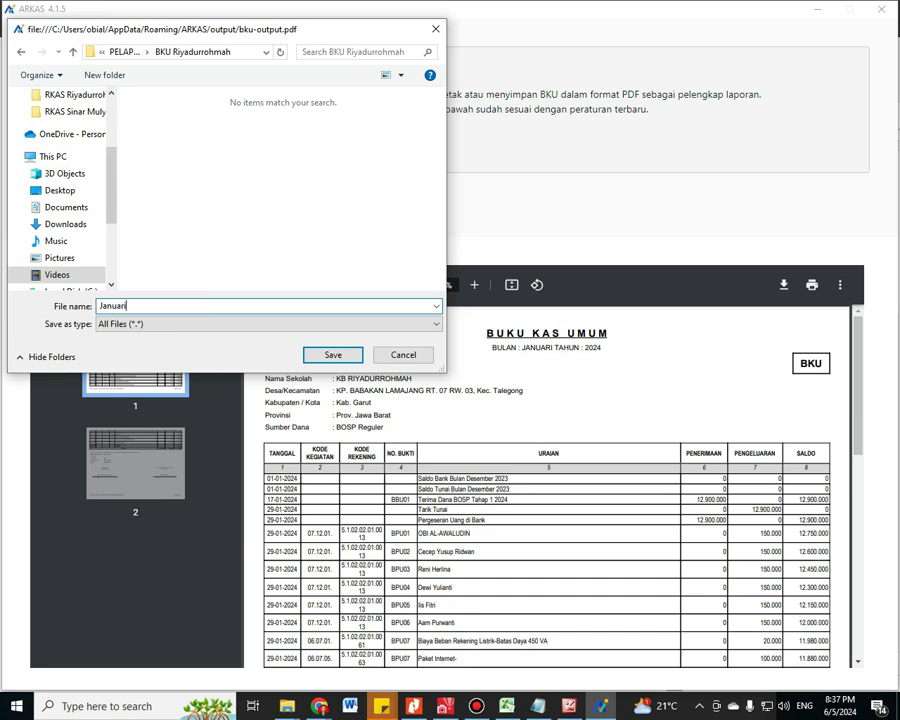
left_click(333, 356)
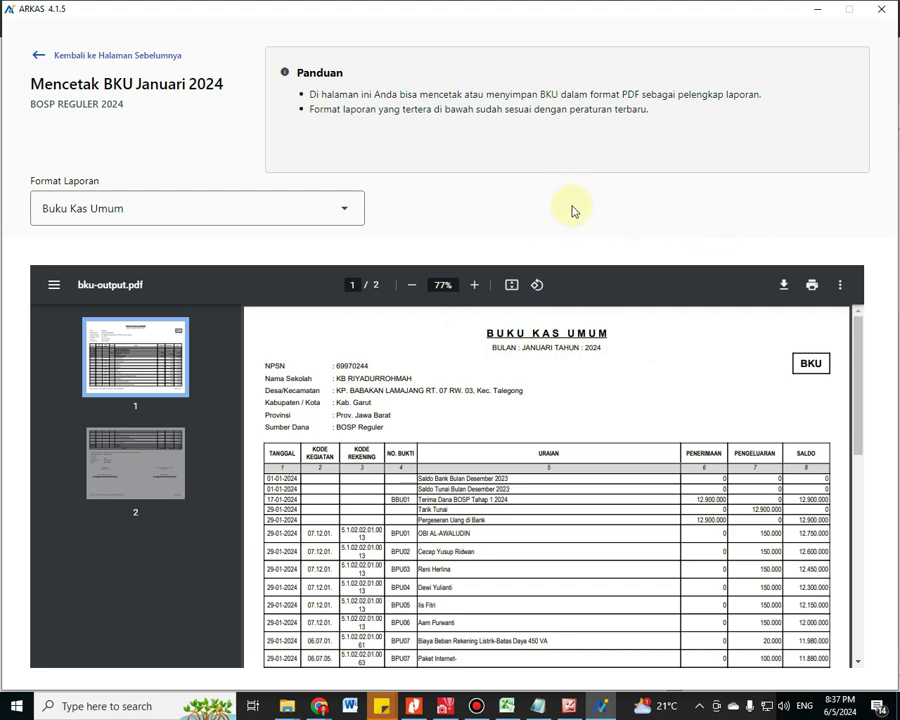
Glance at the Notepad notes, then go back to ARKAS's Penatausahaan BKU overview
mouse_move(606, 712)
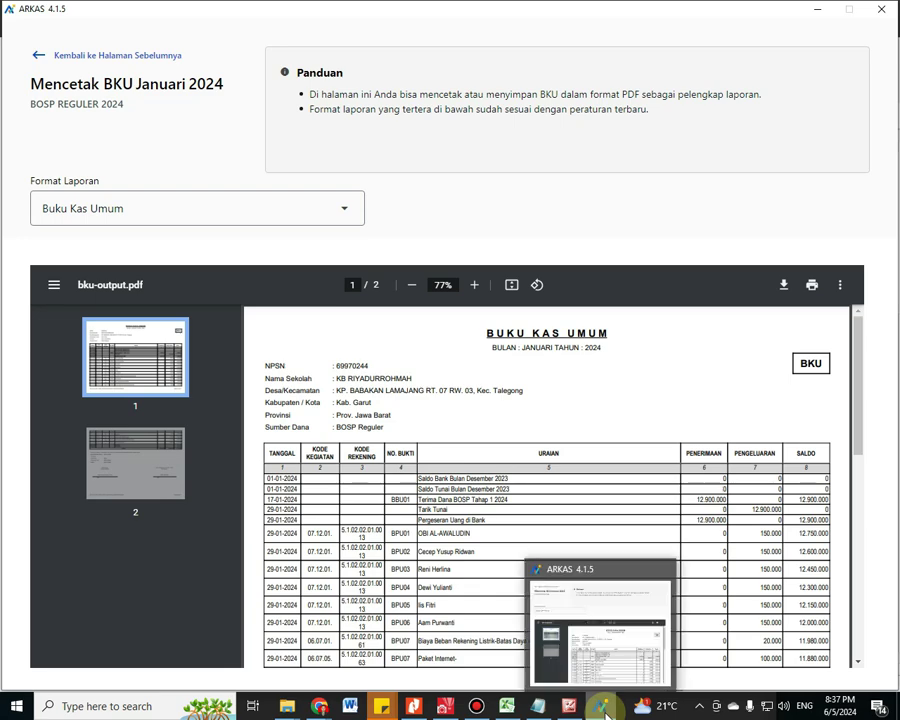
left_click(537, 706)
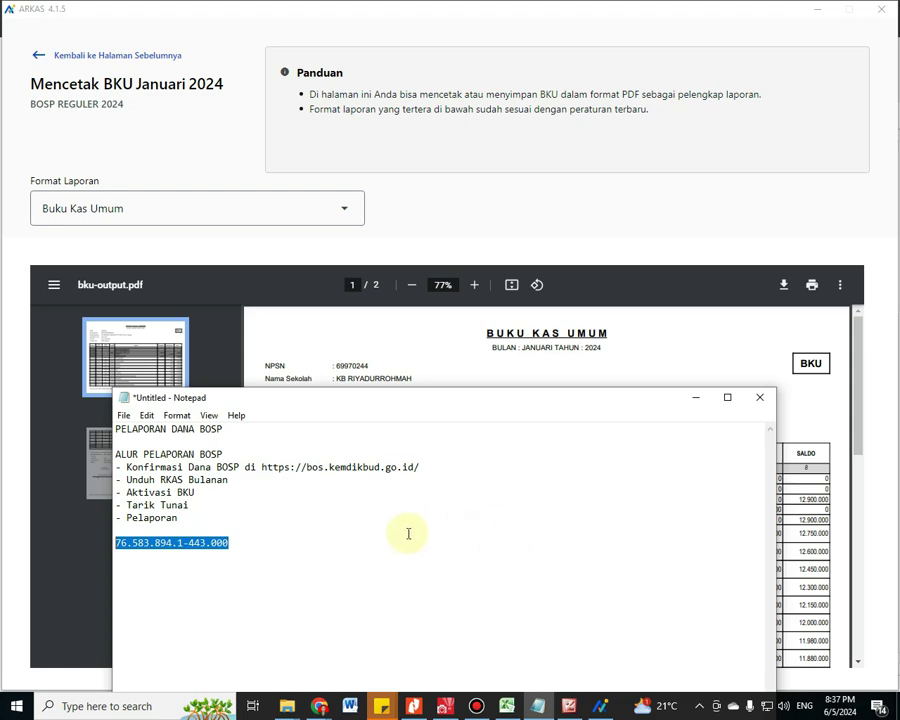
left_click(600, 710)
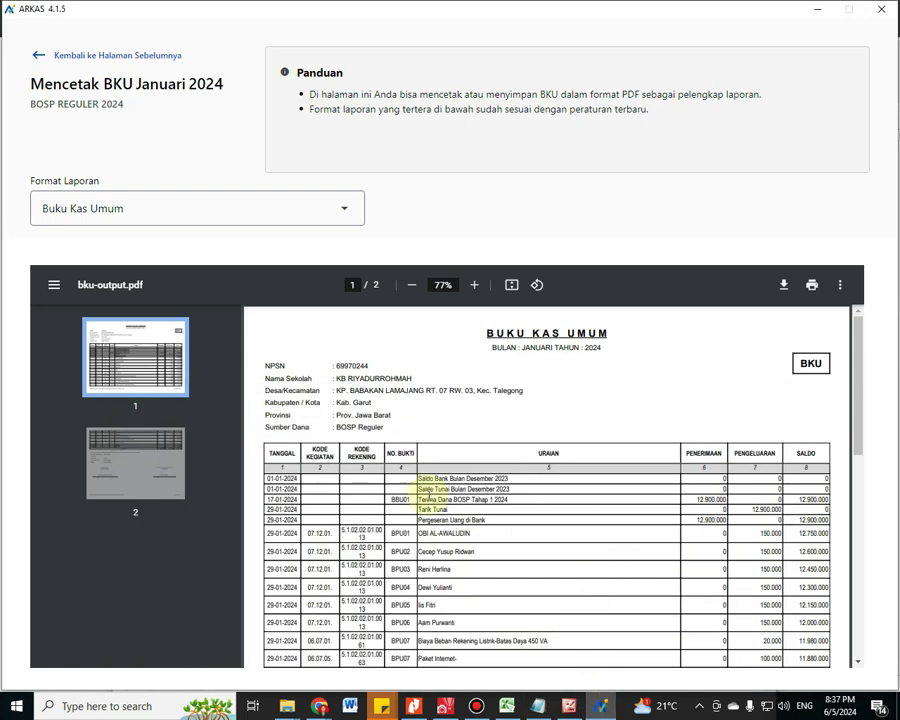
left_click(88, 56)
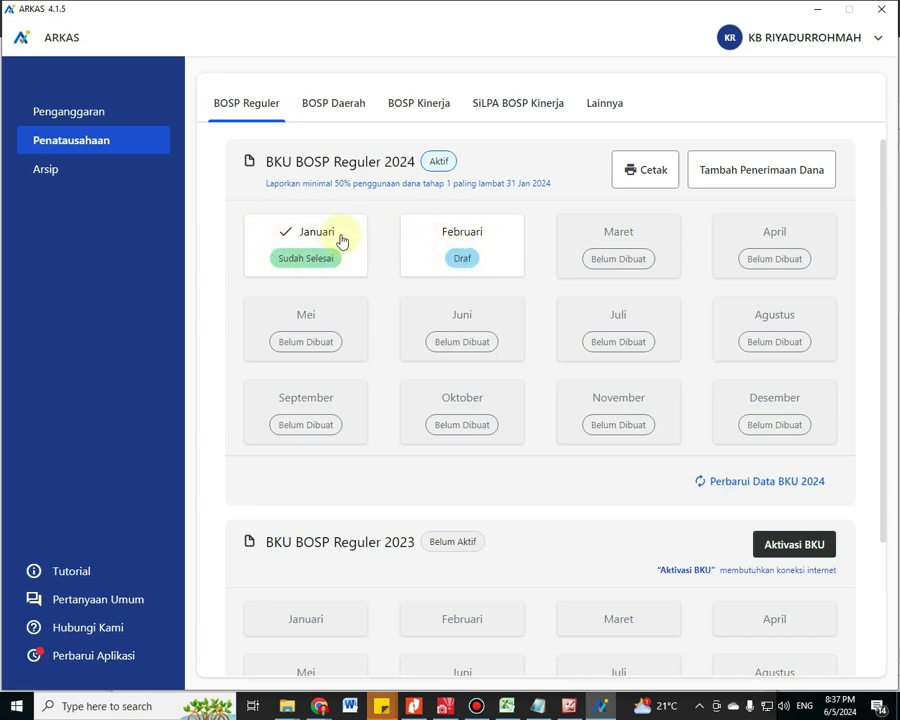
Open the Februari 2024 BKU from its Draf badge on the Penatausahaan page
left_click(462, 260)
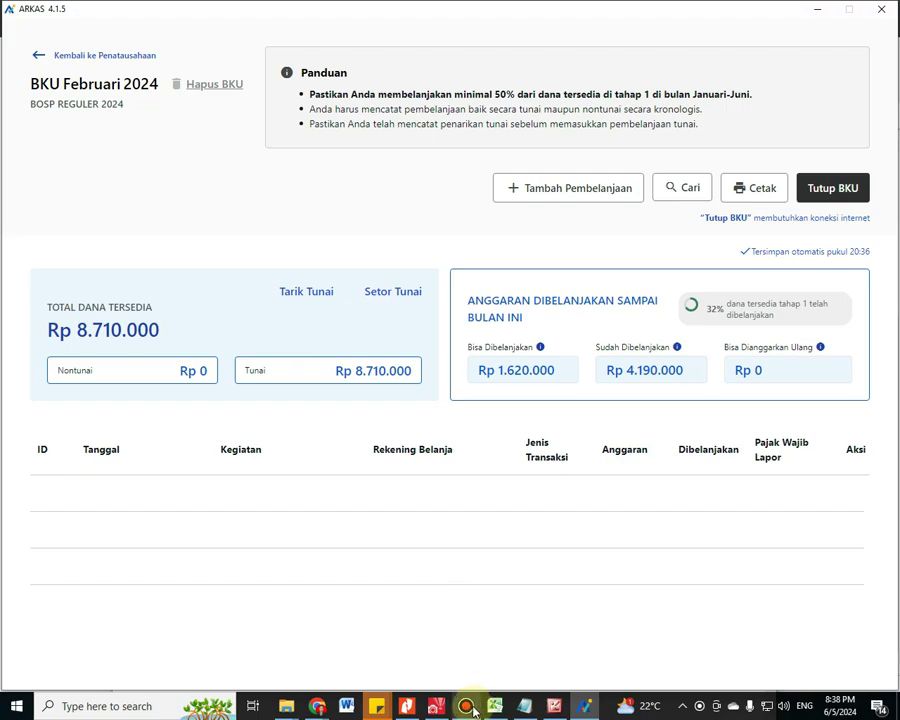
mouse_move(473, 708)
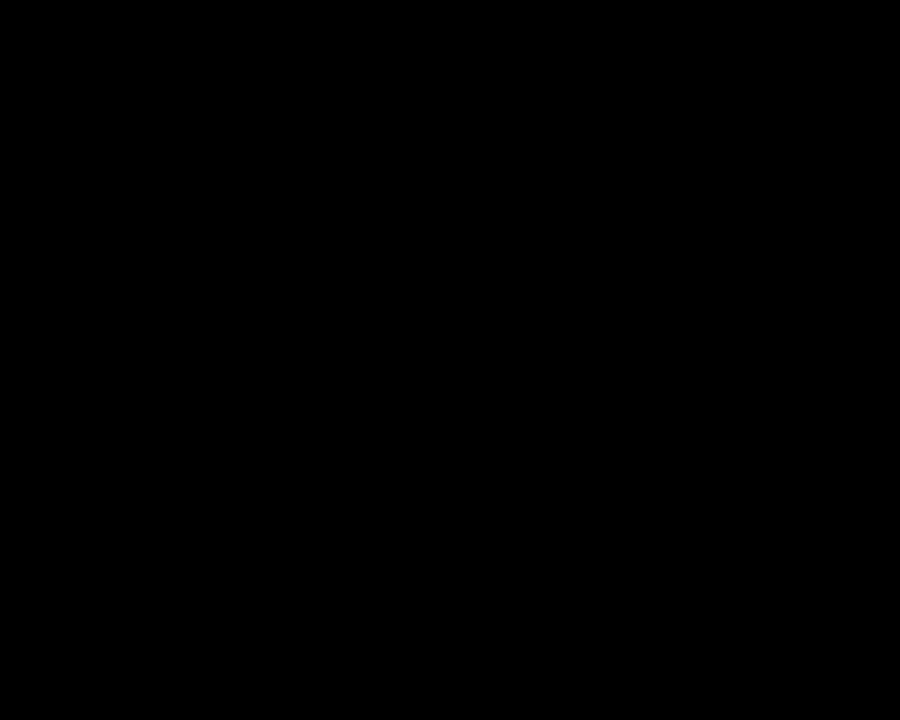